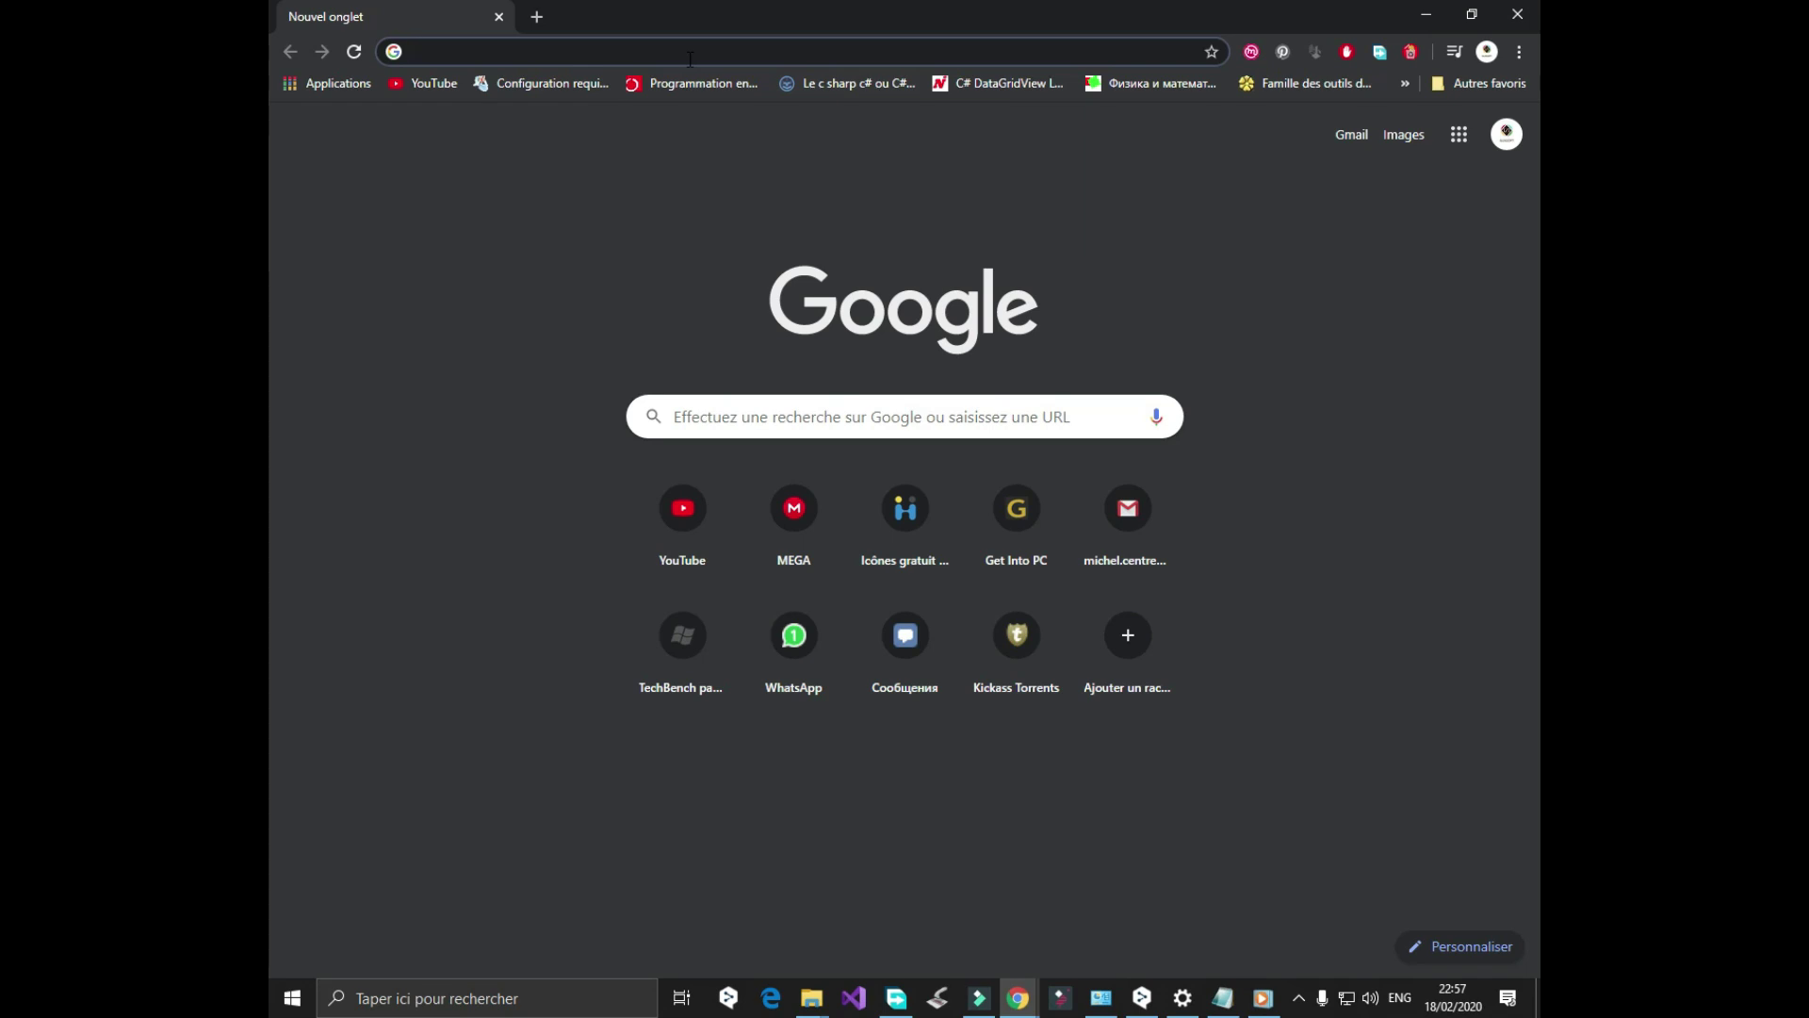
Search Google for "lazesoft recovery suite" and open the free edition page on lazesoft.com.
{"action": "type", "text": "l"}
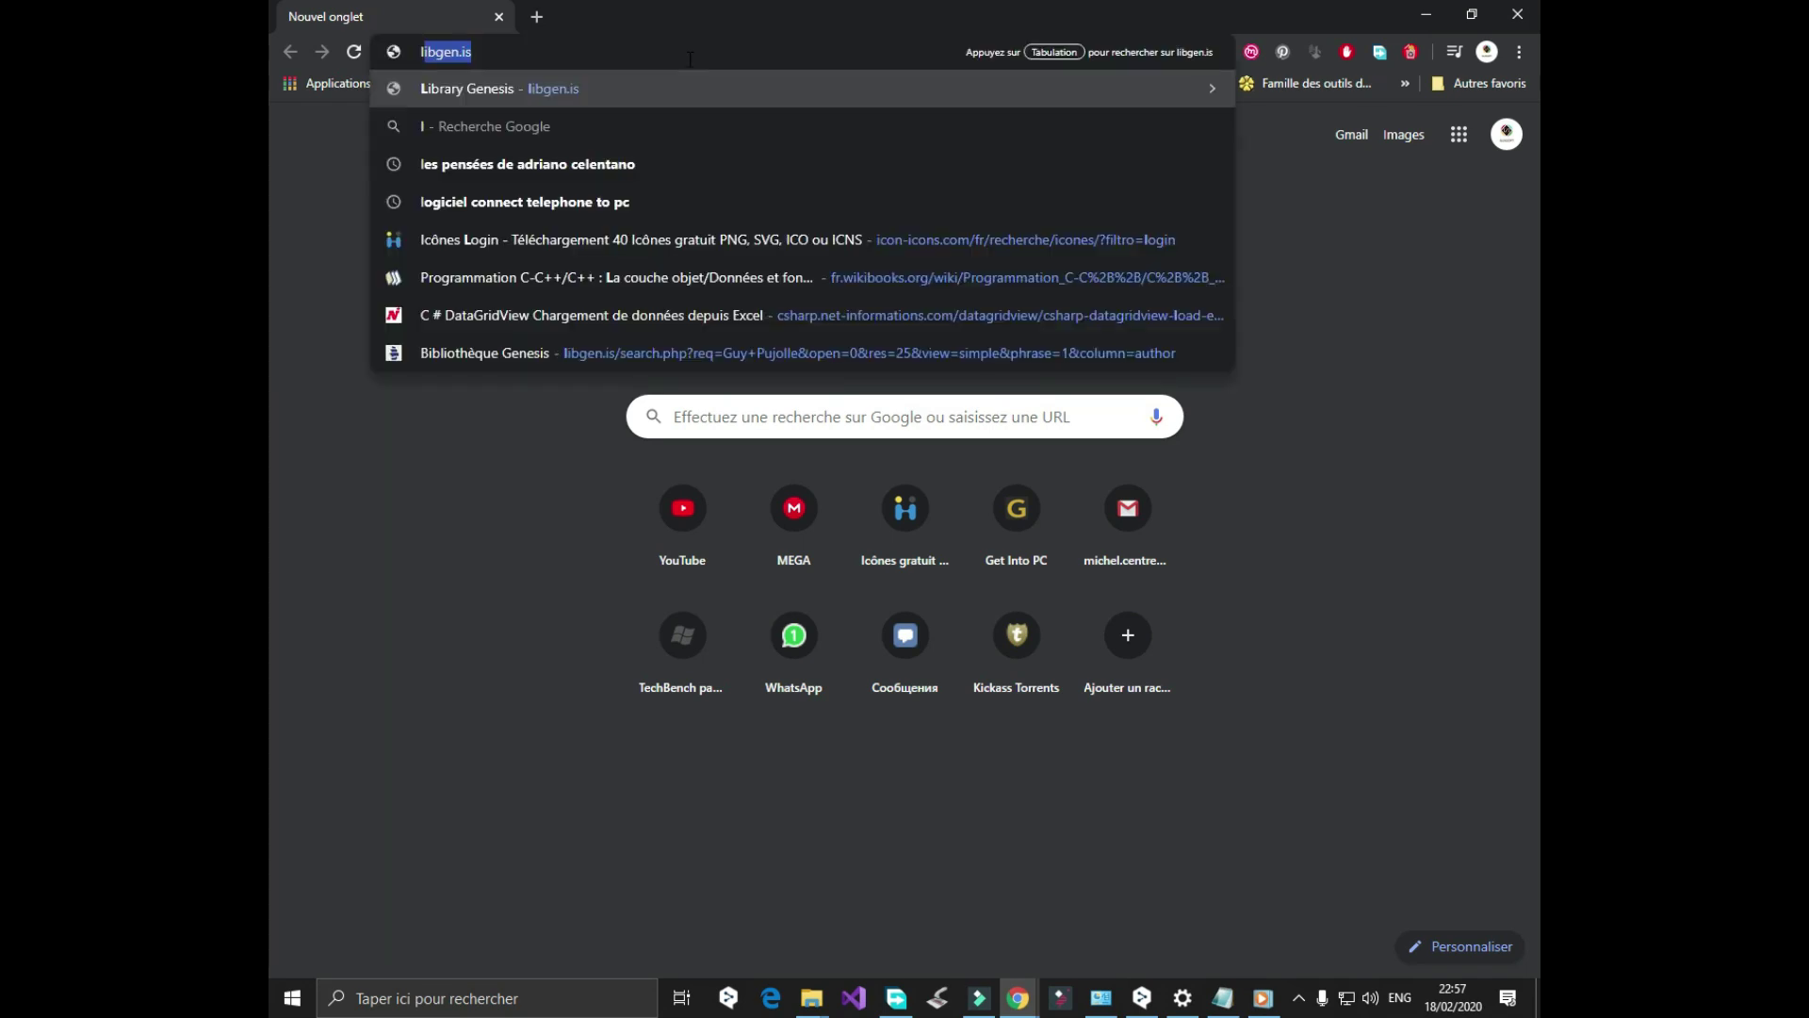
{"action": "type", "text": "a"}
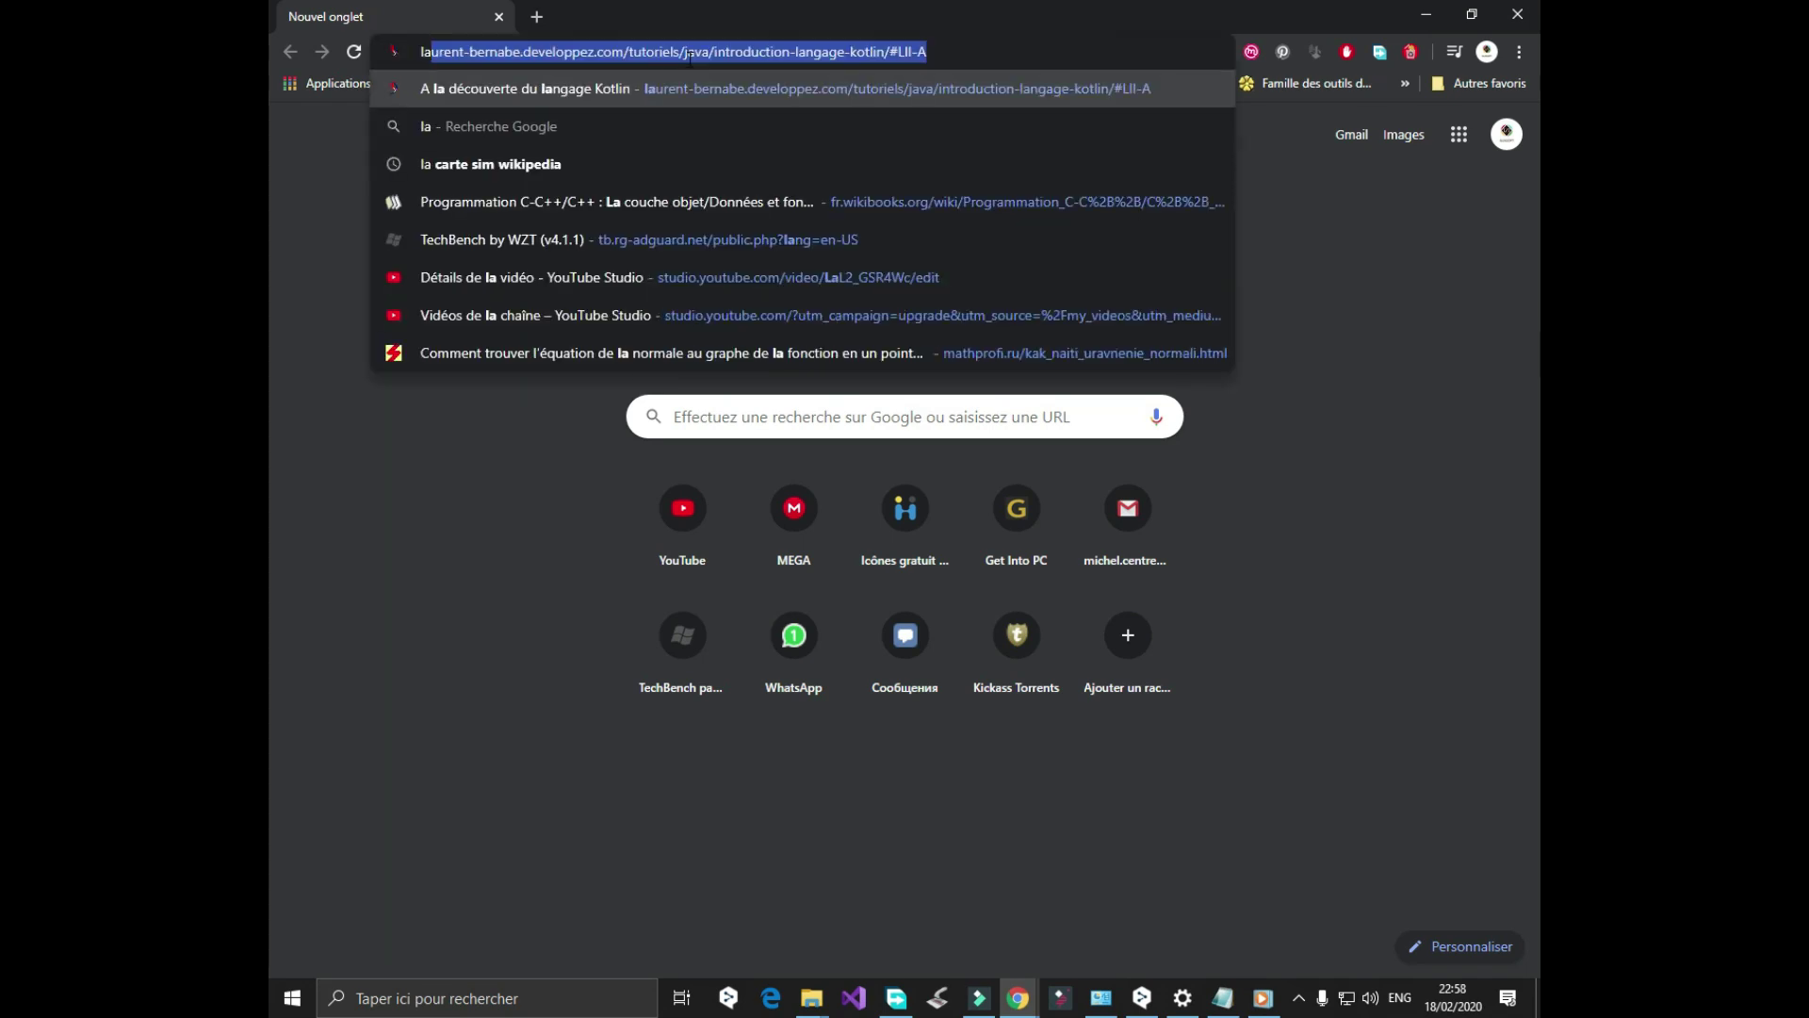
{"action": "type", "text": "sesoft recovery suite"}
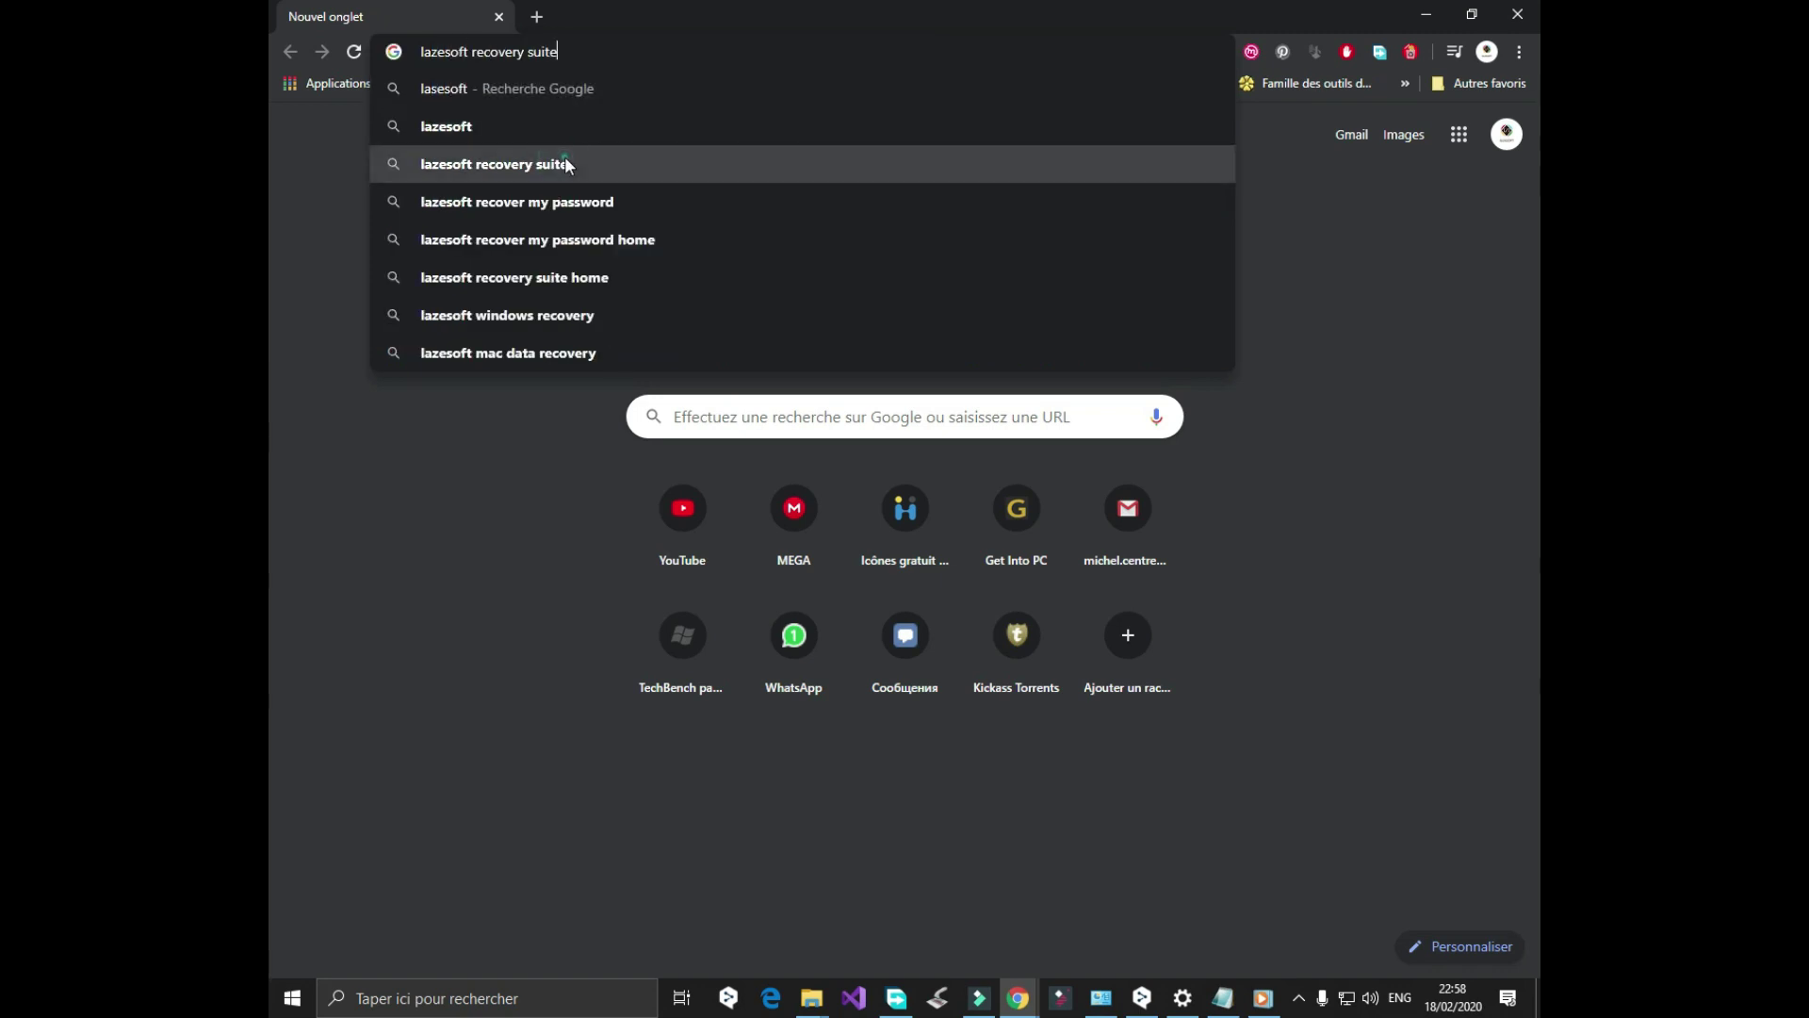
{"action": "left_click", "coordinate": [563, 159]}
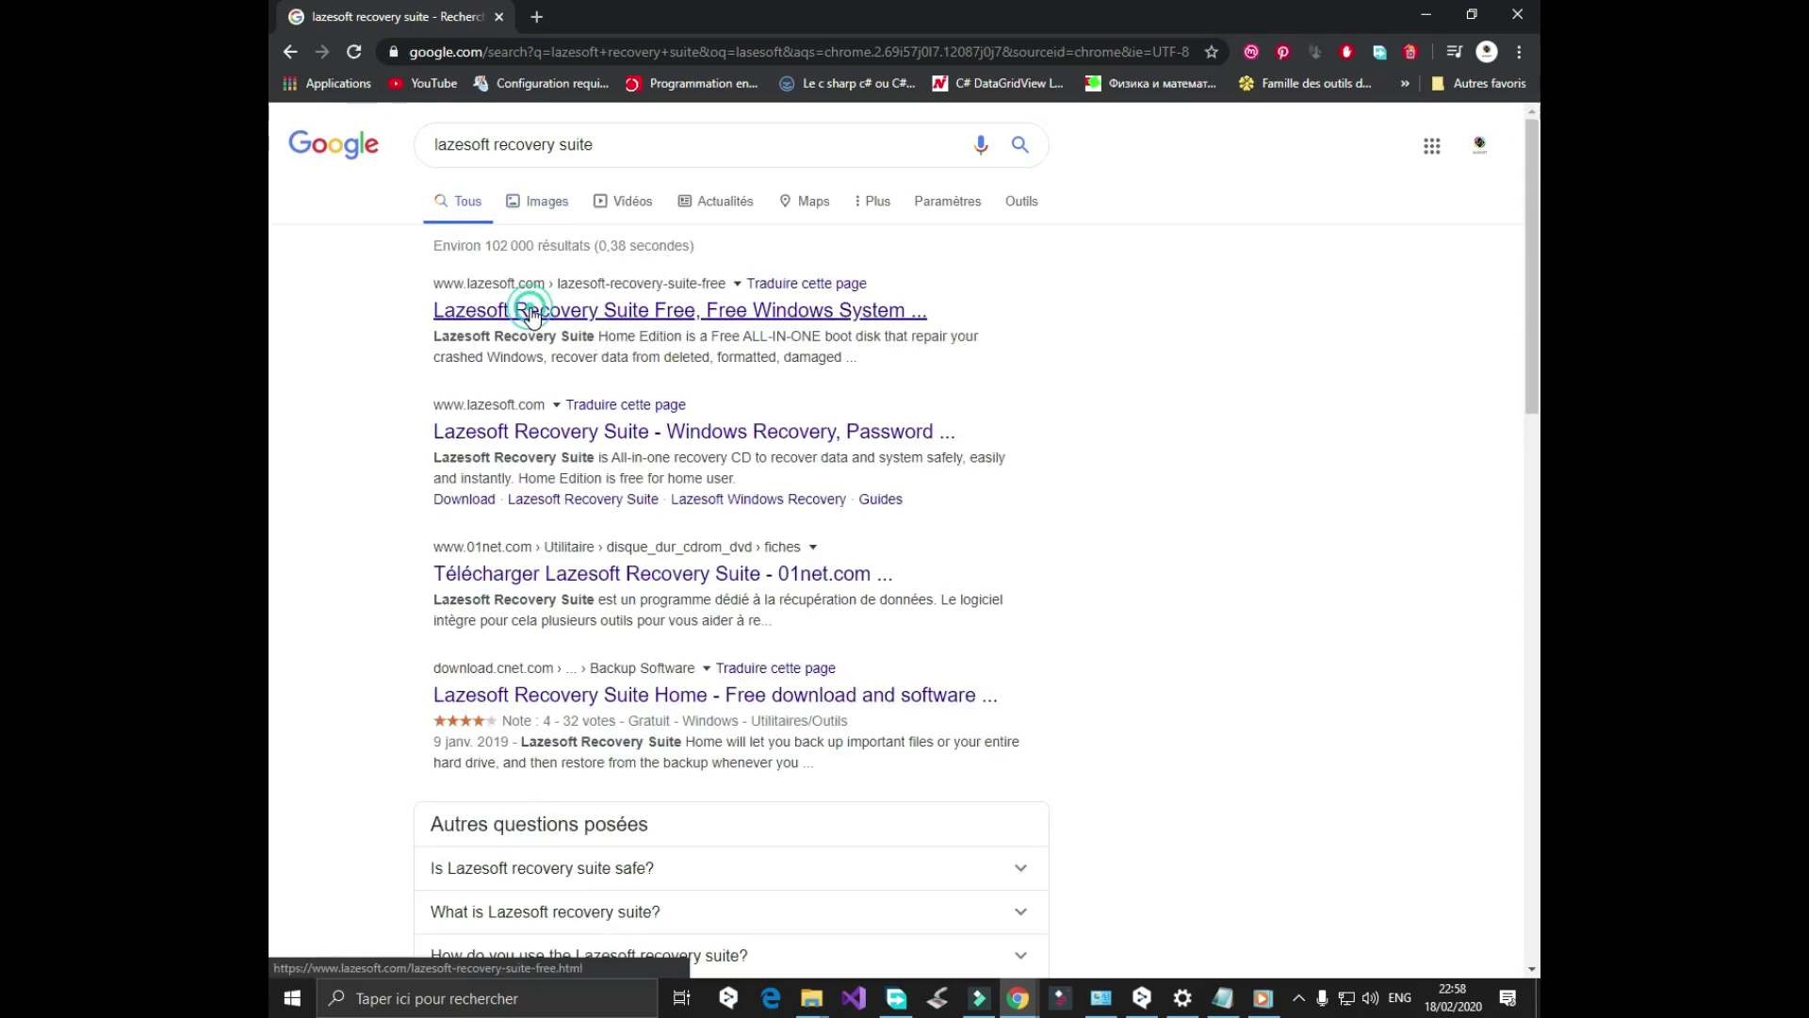
{"action": "left_click", "coordinate": [528, 311]}
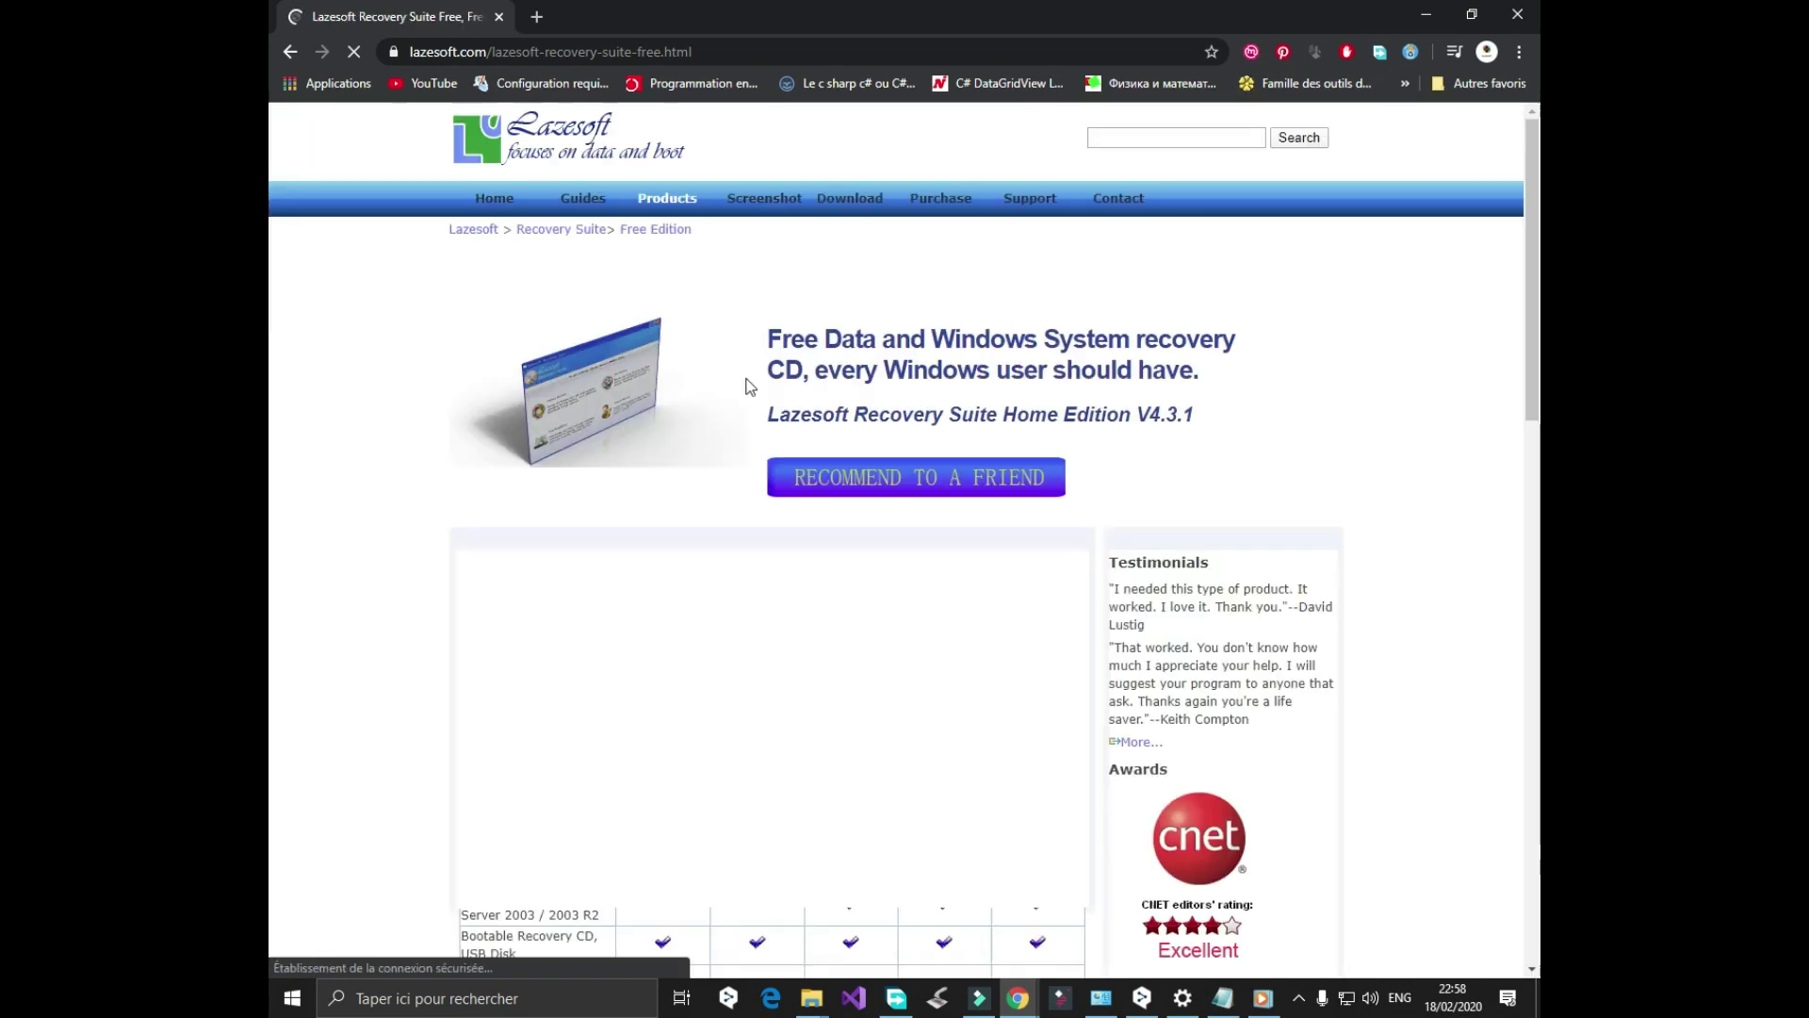
Look over the Lazesoft Recovery Suite free edition page and open the site's download page.
{"action": "scroll", "coordinate": [594, 329], "scroll_direction": "down", "scroll_amount": 2}
{"action": "scroll", "coordinate": [594, 330], "scroll_direction": "down", "scroll_amount": 8}
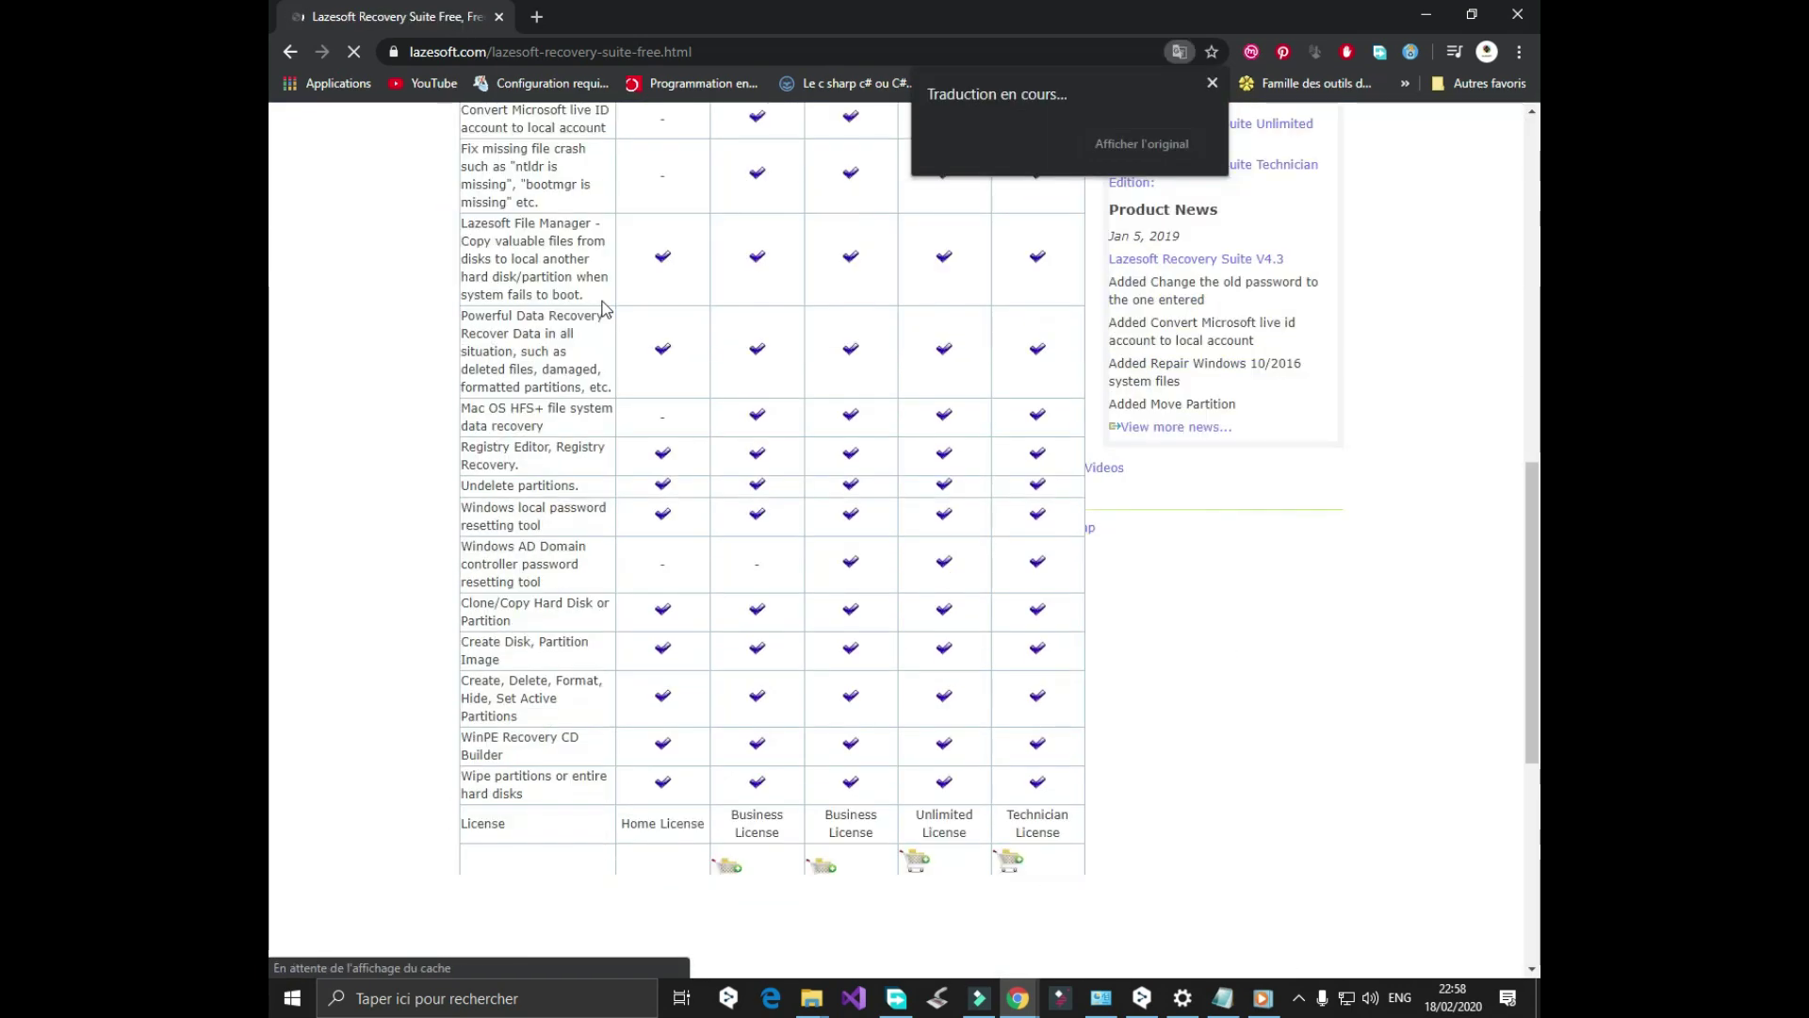
{"action": "scroll", "coordinate": [603, 302], "scroll_direction": "up", "scroll_amount": 9}
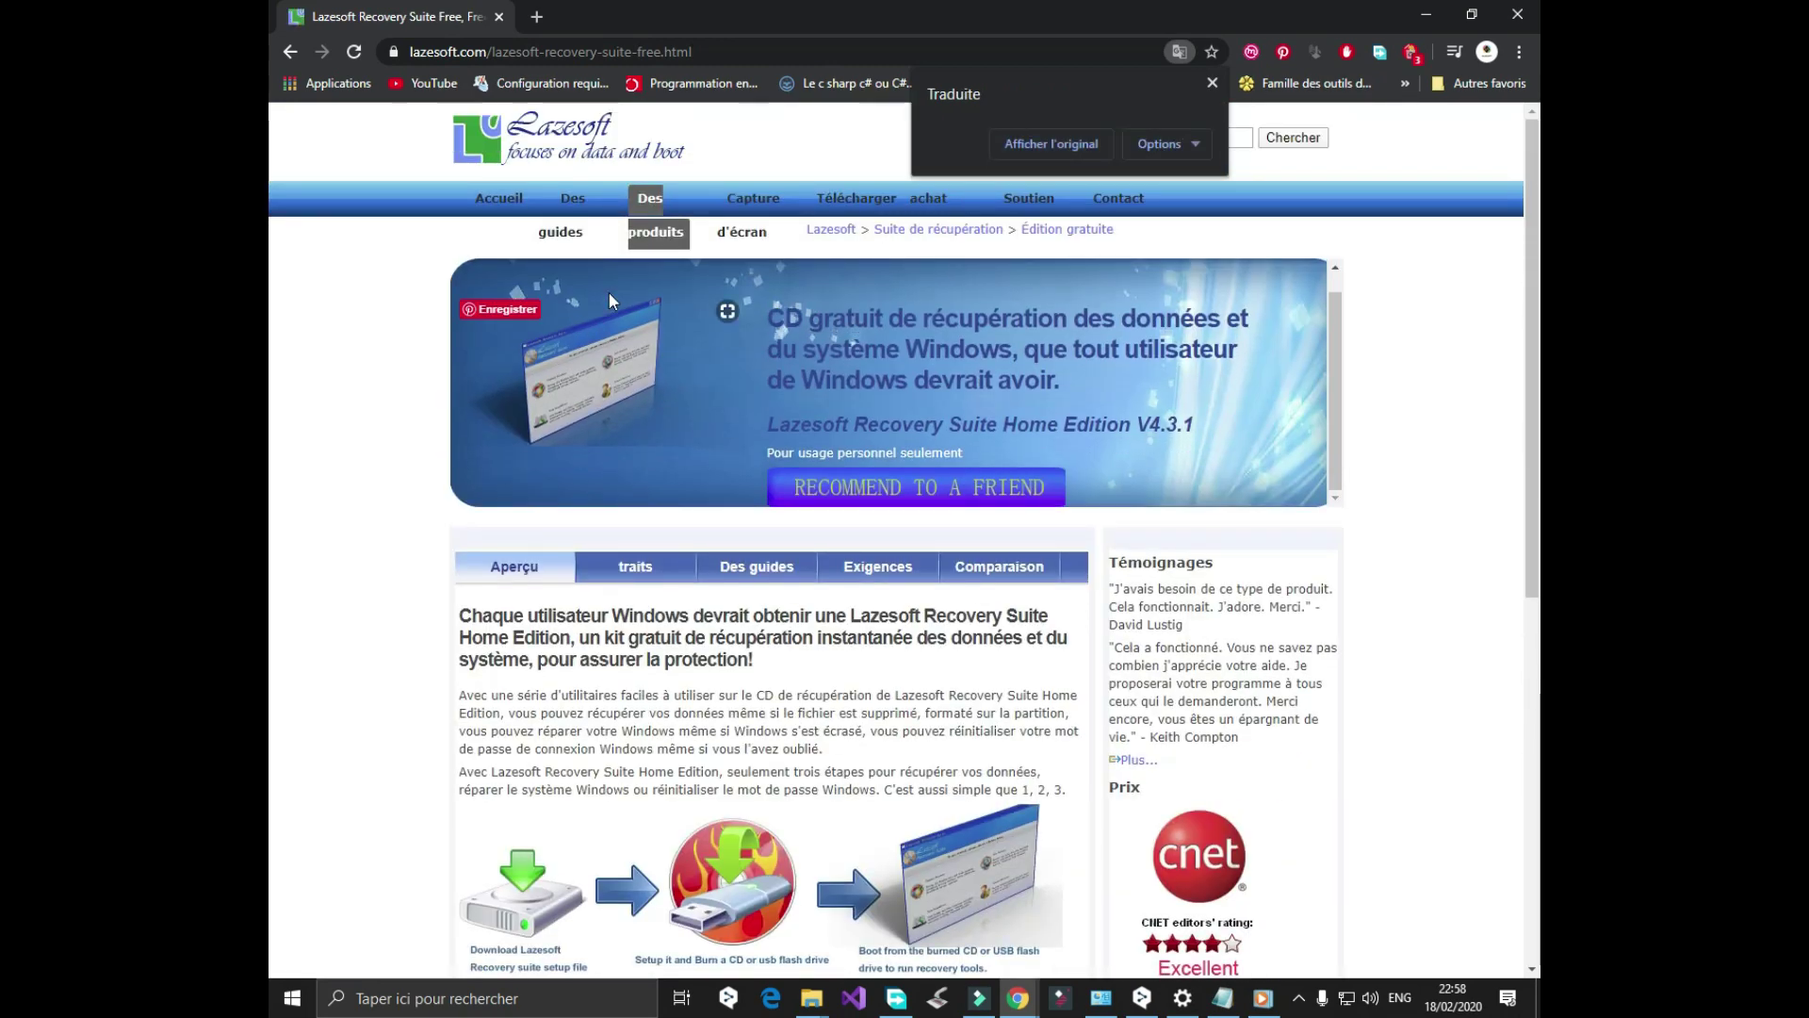
{"action": "scroll", "coordinate": [608, 292], "scroll_direction": "down", "scroll_amount": 7}
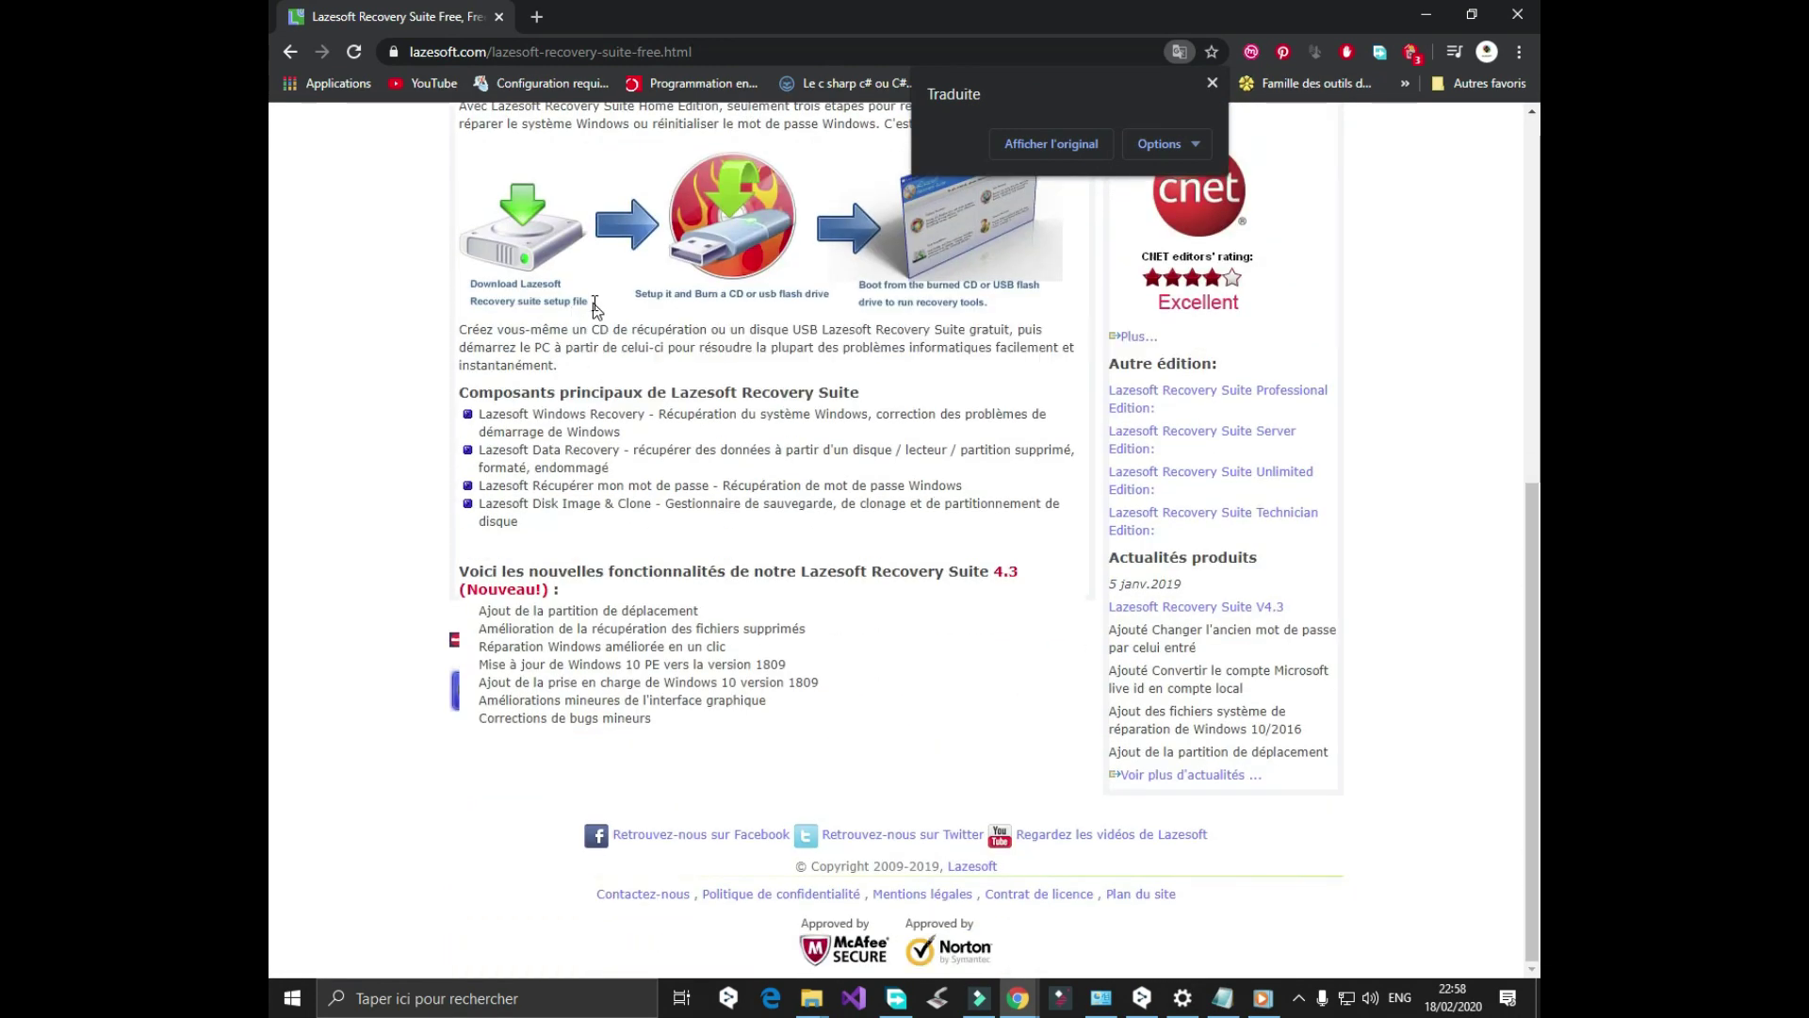
{"action": "scroll", "coordinate": [585, 308], "scroll_direction": "up", "scroll_amount": 5}
{"action": "scroll", "coordinate": [594, 307], "scroll_direction": "down", "scroll_amount": 5}
{"action": "scroll", "coordinate": [664, 500], "scroll_direction": "up", "scroll_amount": 7}
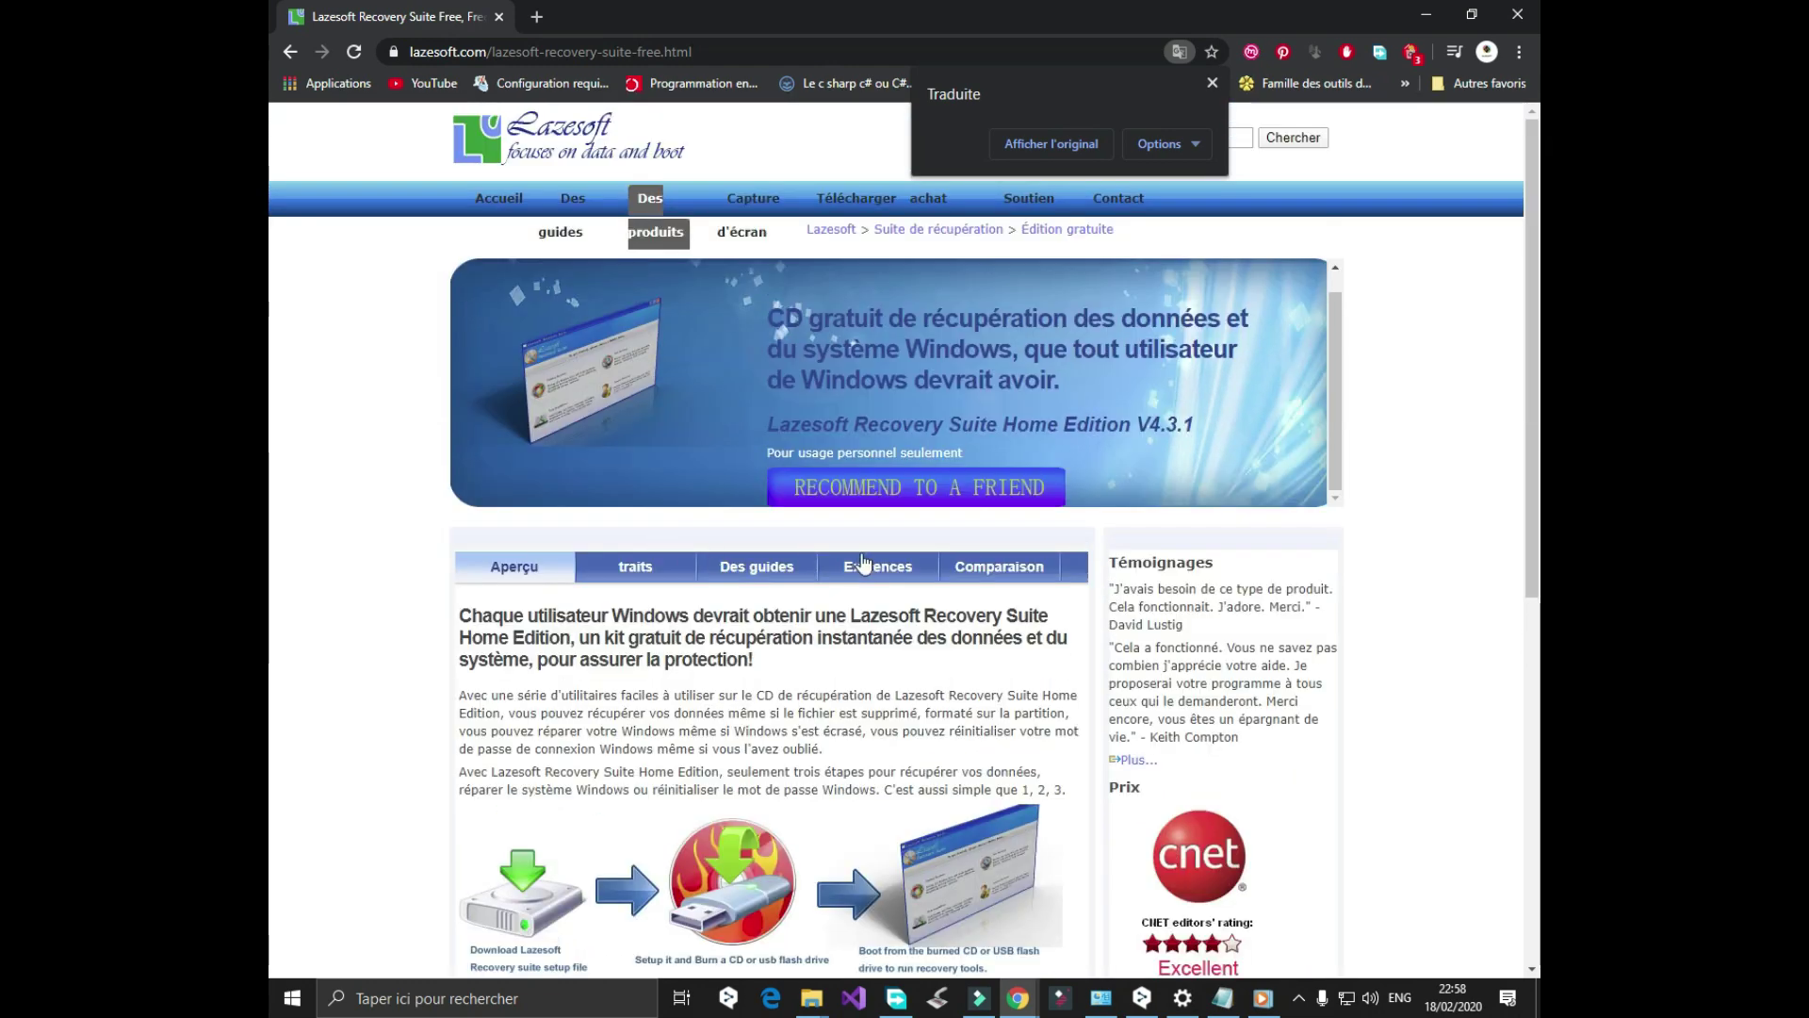
{"action": "left_click", "coordinate": [861, 206]}
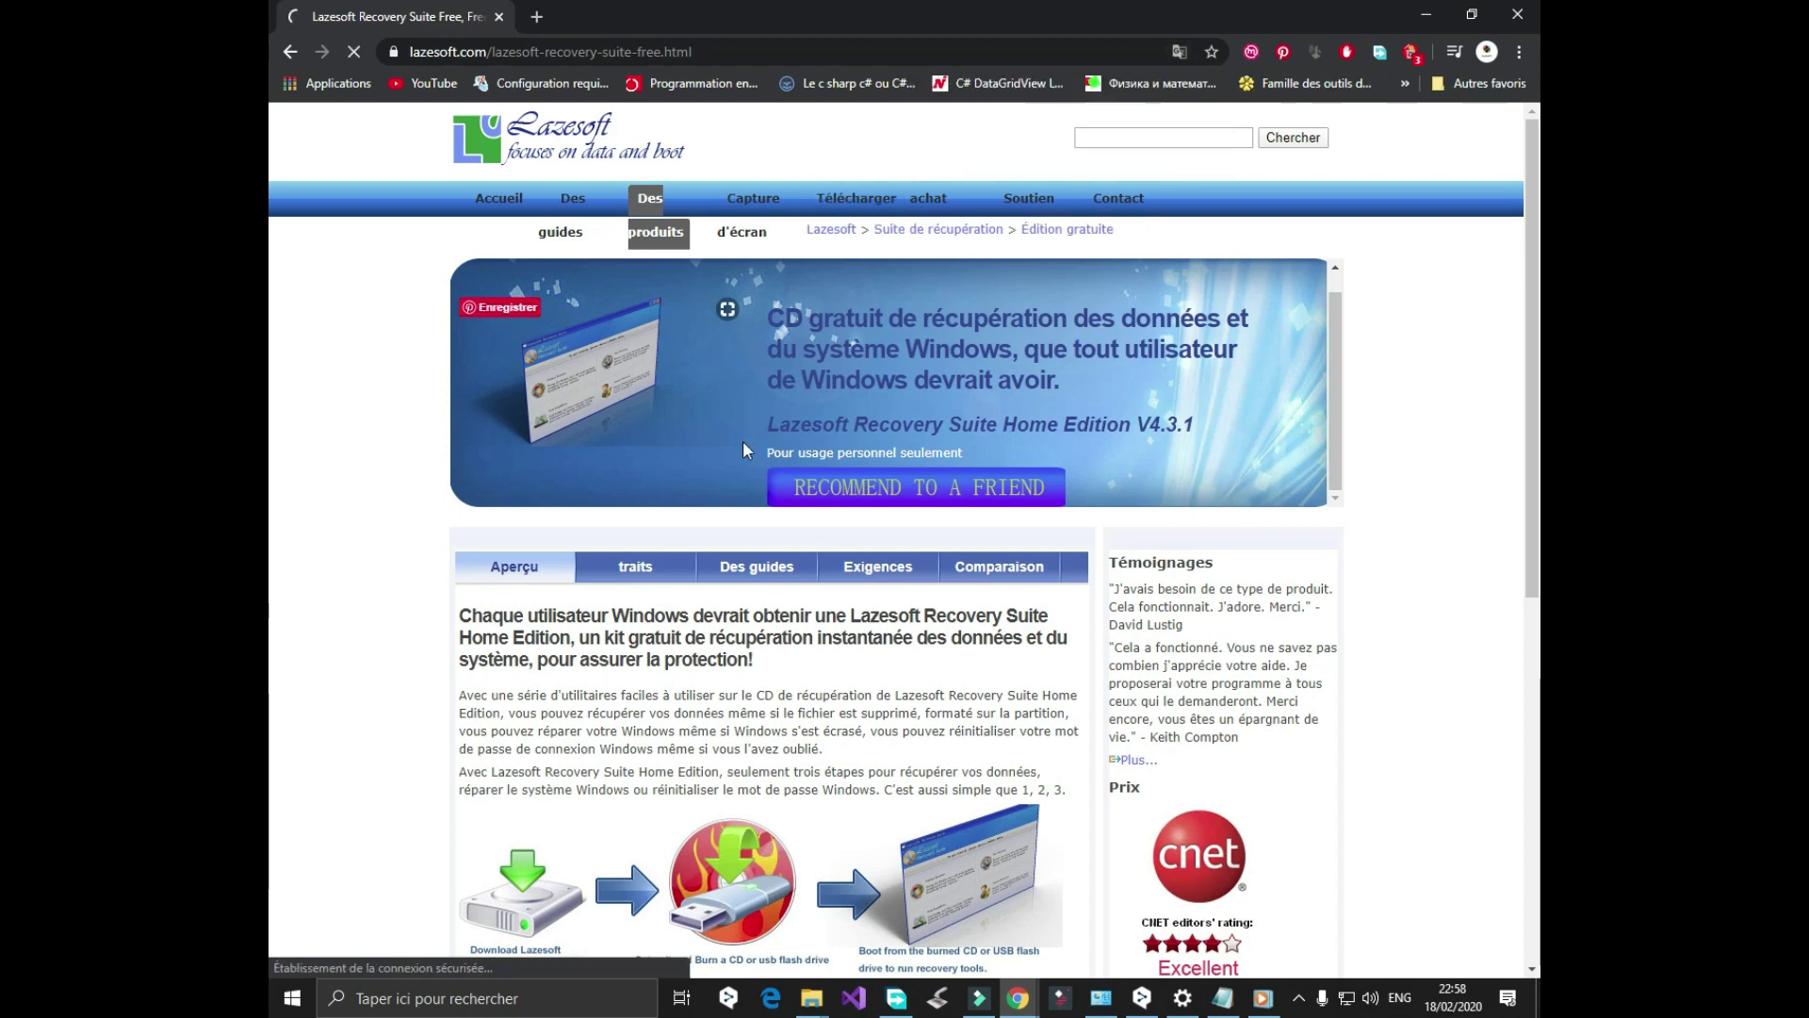
Examine the download page's tables of Lazesoft editions, comparing components, licences, sizes and prices.
{"action": "scroll", "coordinate": [743, 440], "scroll_direction": "down", "scroll_amount": 4}
{"action": "scroll", "coordinate": [735, 480], "scroll_direction": "down", "scroll_amount": 3}
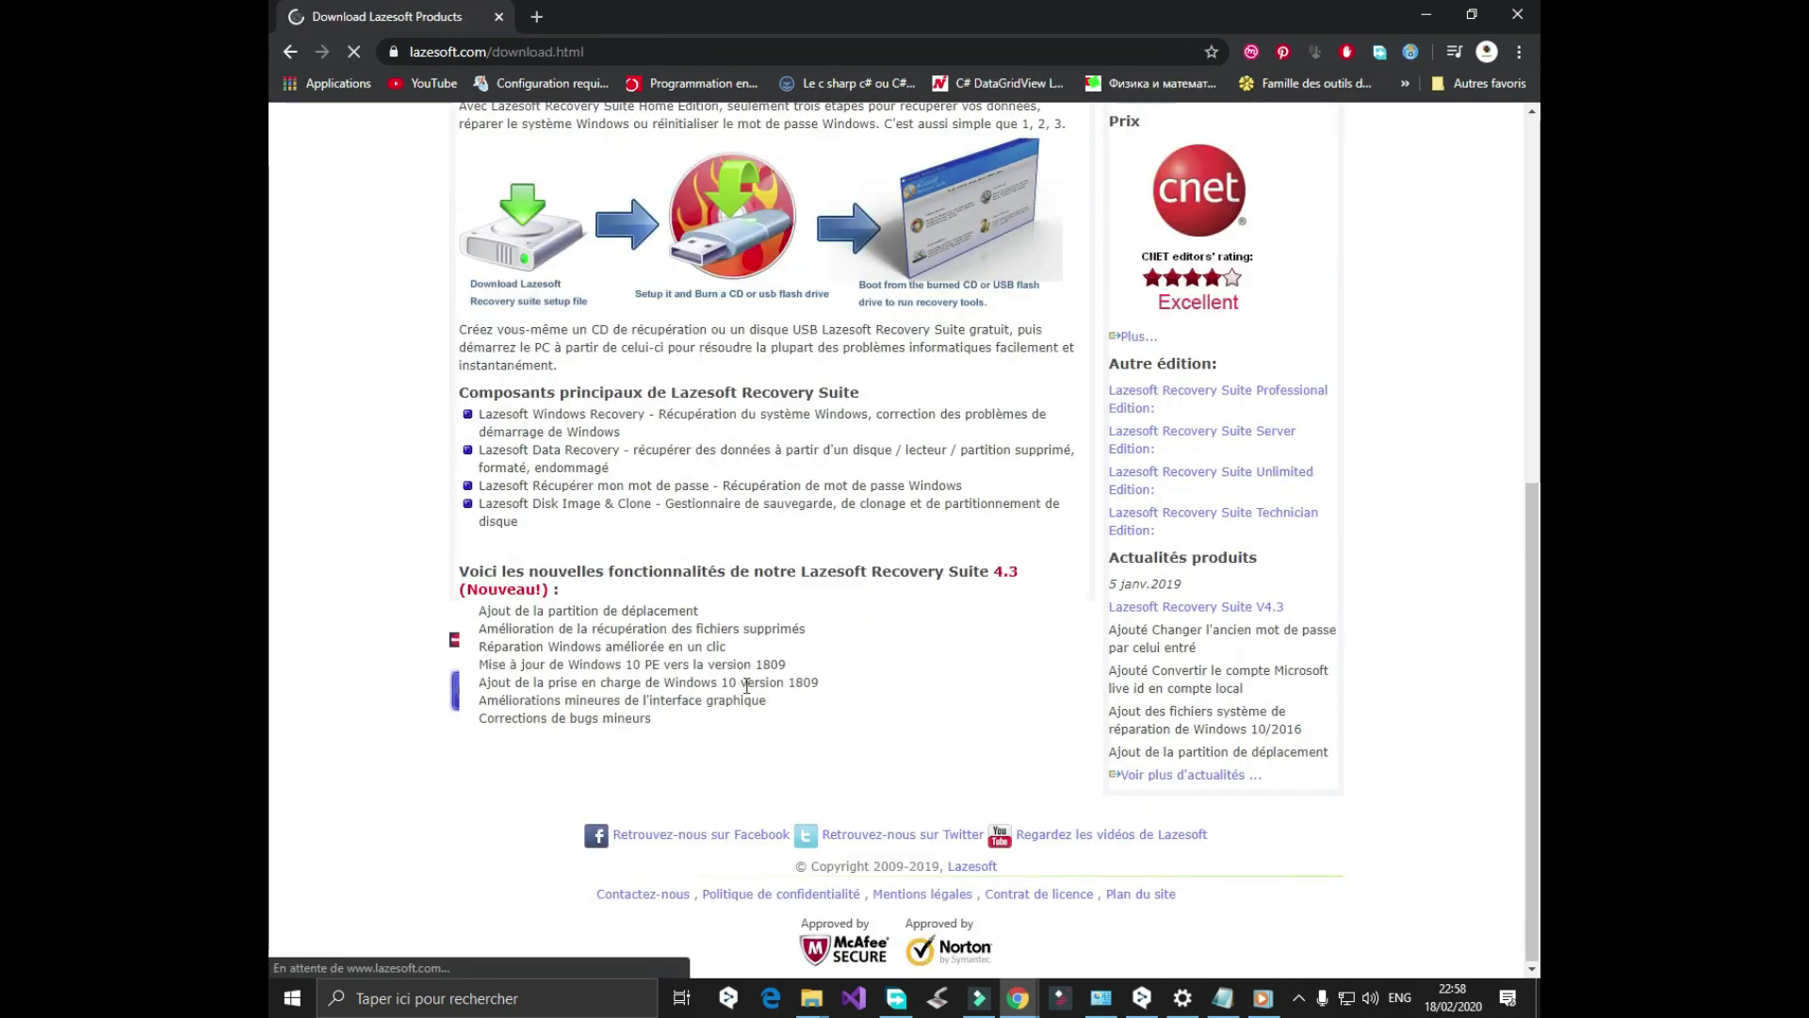
{"action": "scroll", "coordinate": [675, 473], "scroll_direction": "down", "scroll_amount": 2}
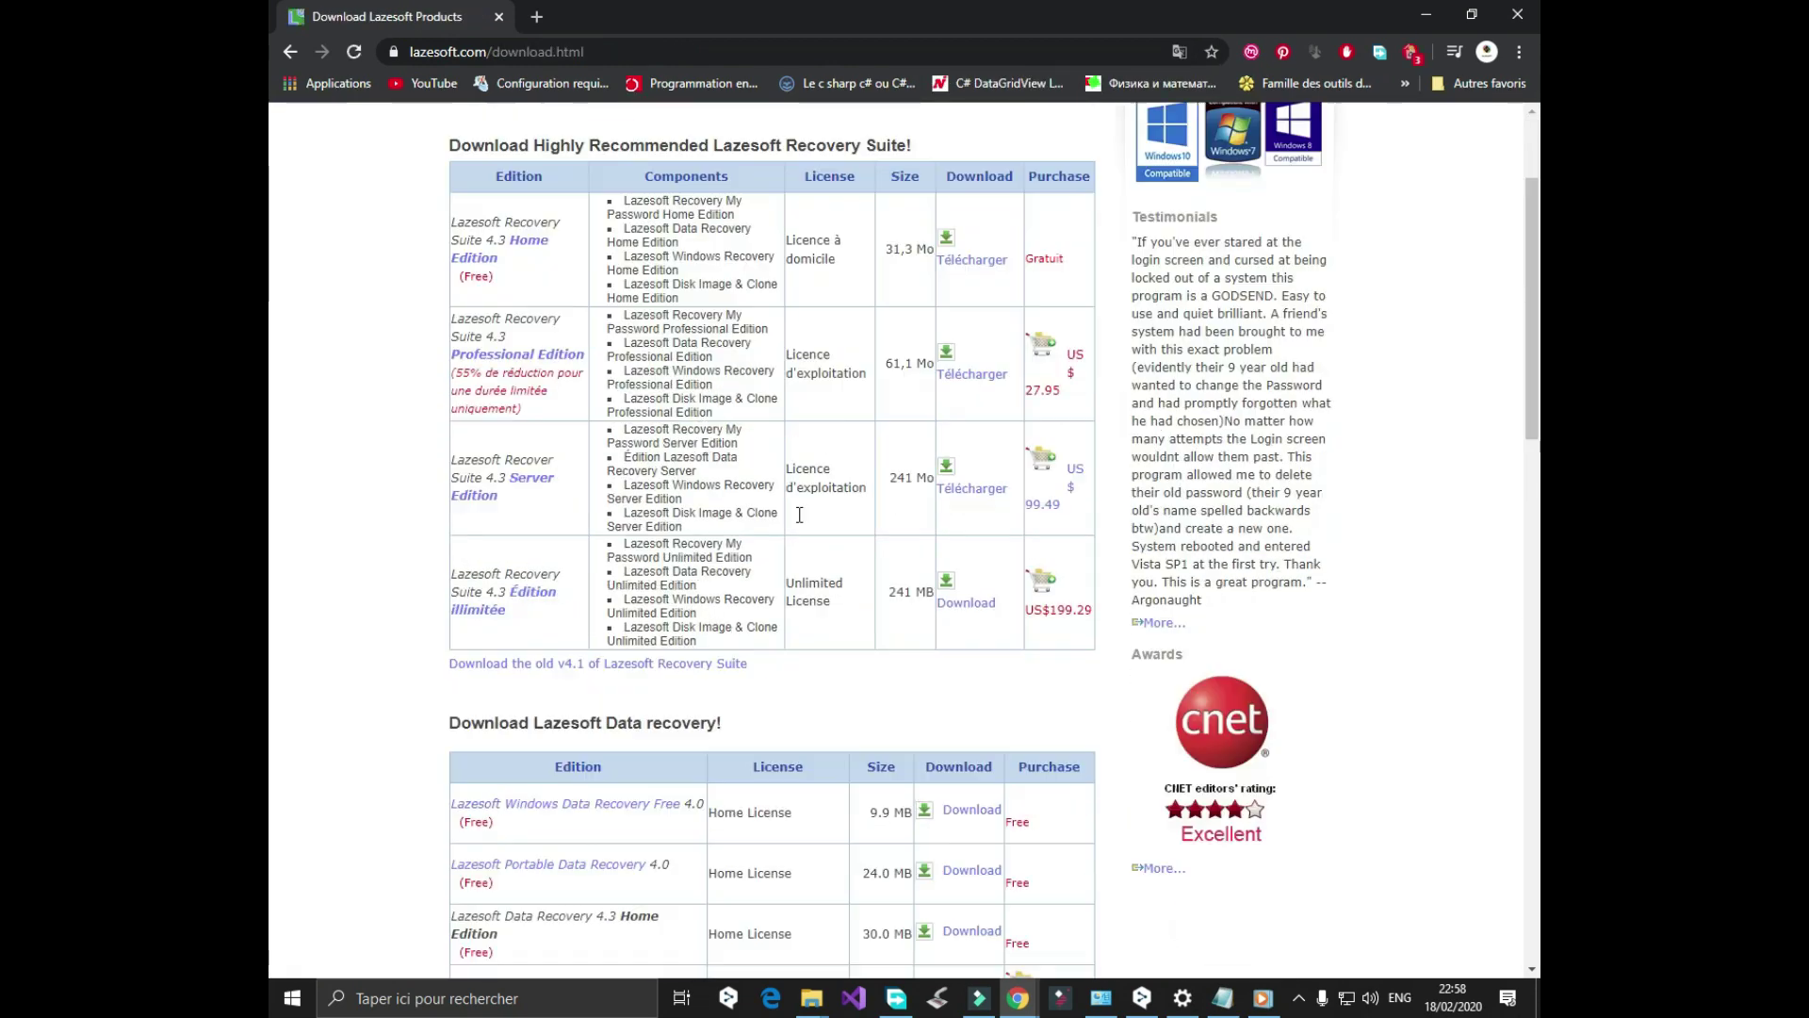
{"action": "scroll", "coordinate": [675, 473], "scroll_direction": "down", "scroll_amount": 3}
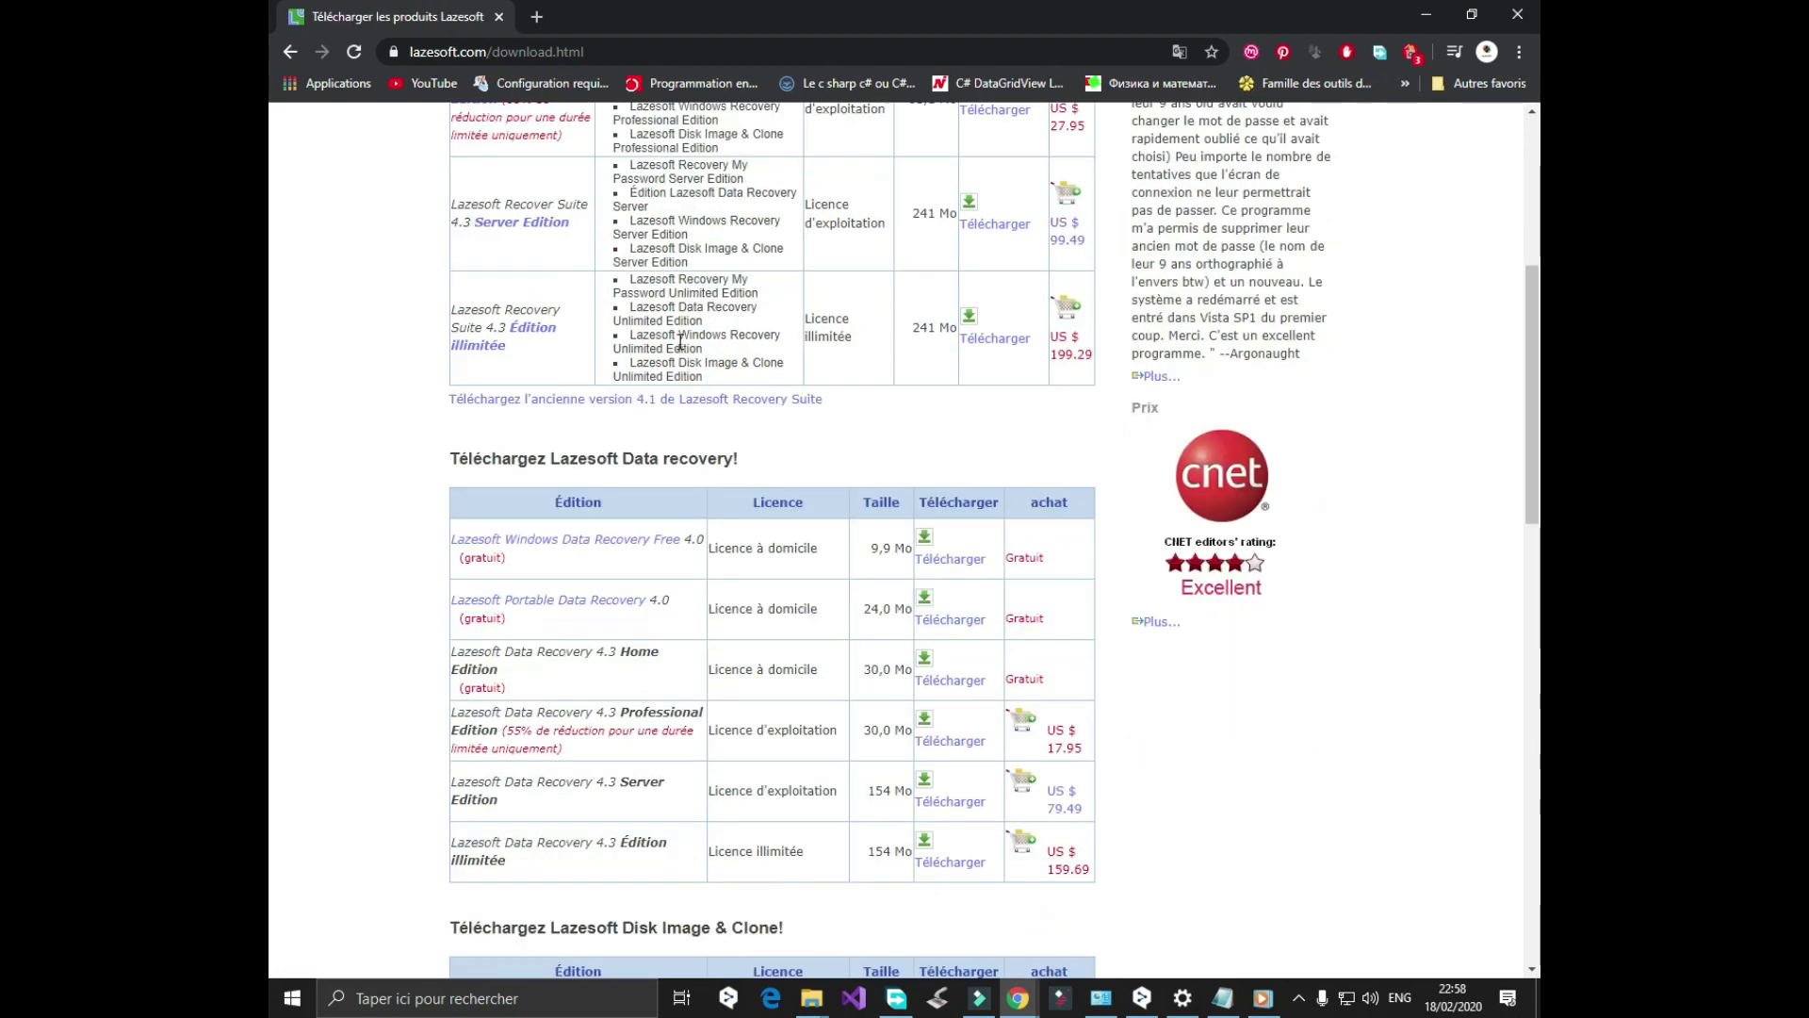
{"action": "scroll", "coordinate": [681, 341], "scroll_direction": "up", "scroll_amount": 4}
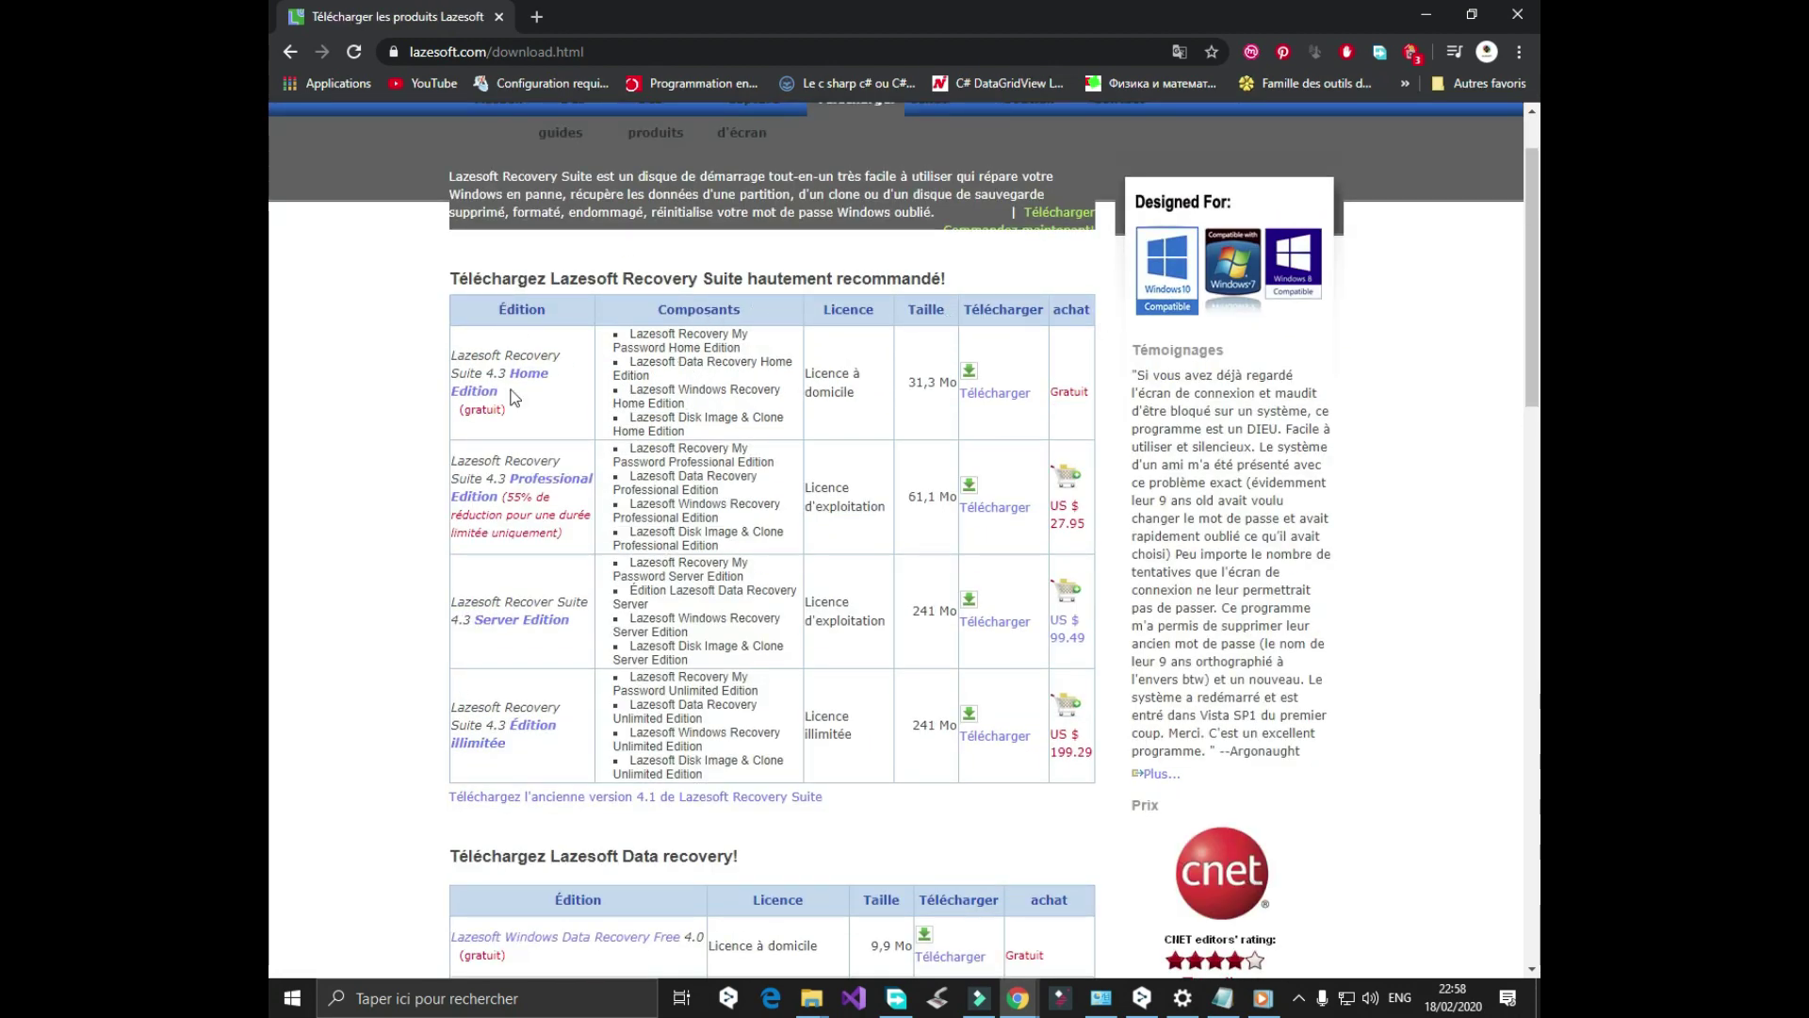
{"action": "scroll", "coordinate": [514, 395], "scroll_direction": "down", "scroll_amount": 5}
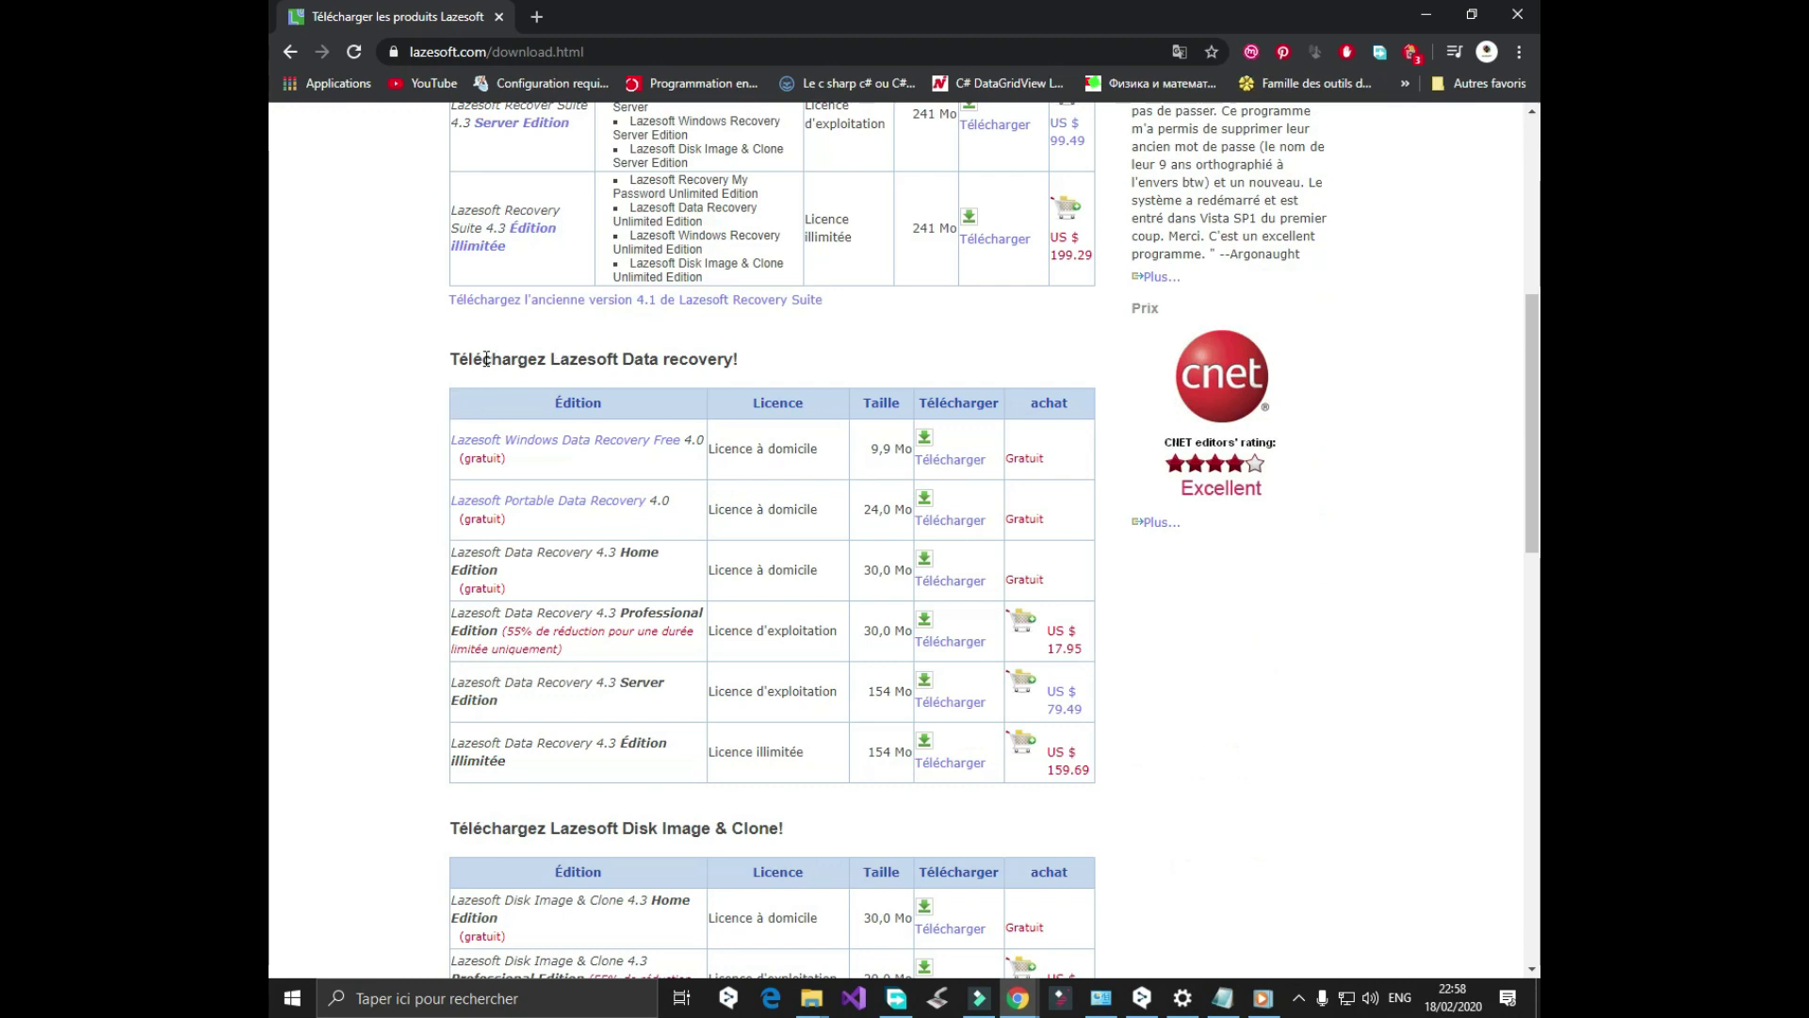
{"action": "scroll", "coordinate": [486, 359], "scroll_direction": "up", "scroll_amount": 6}
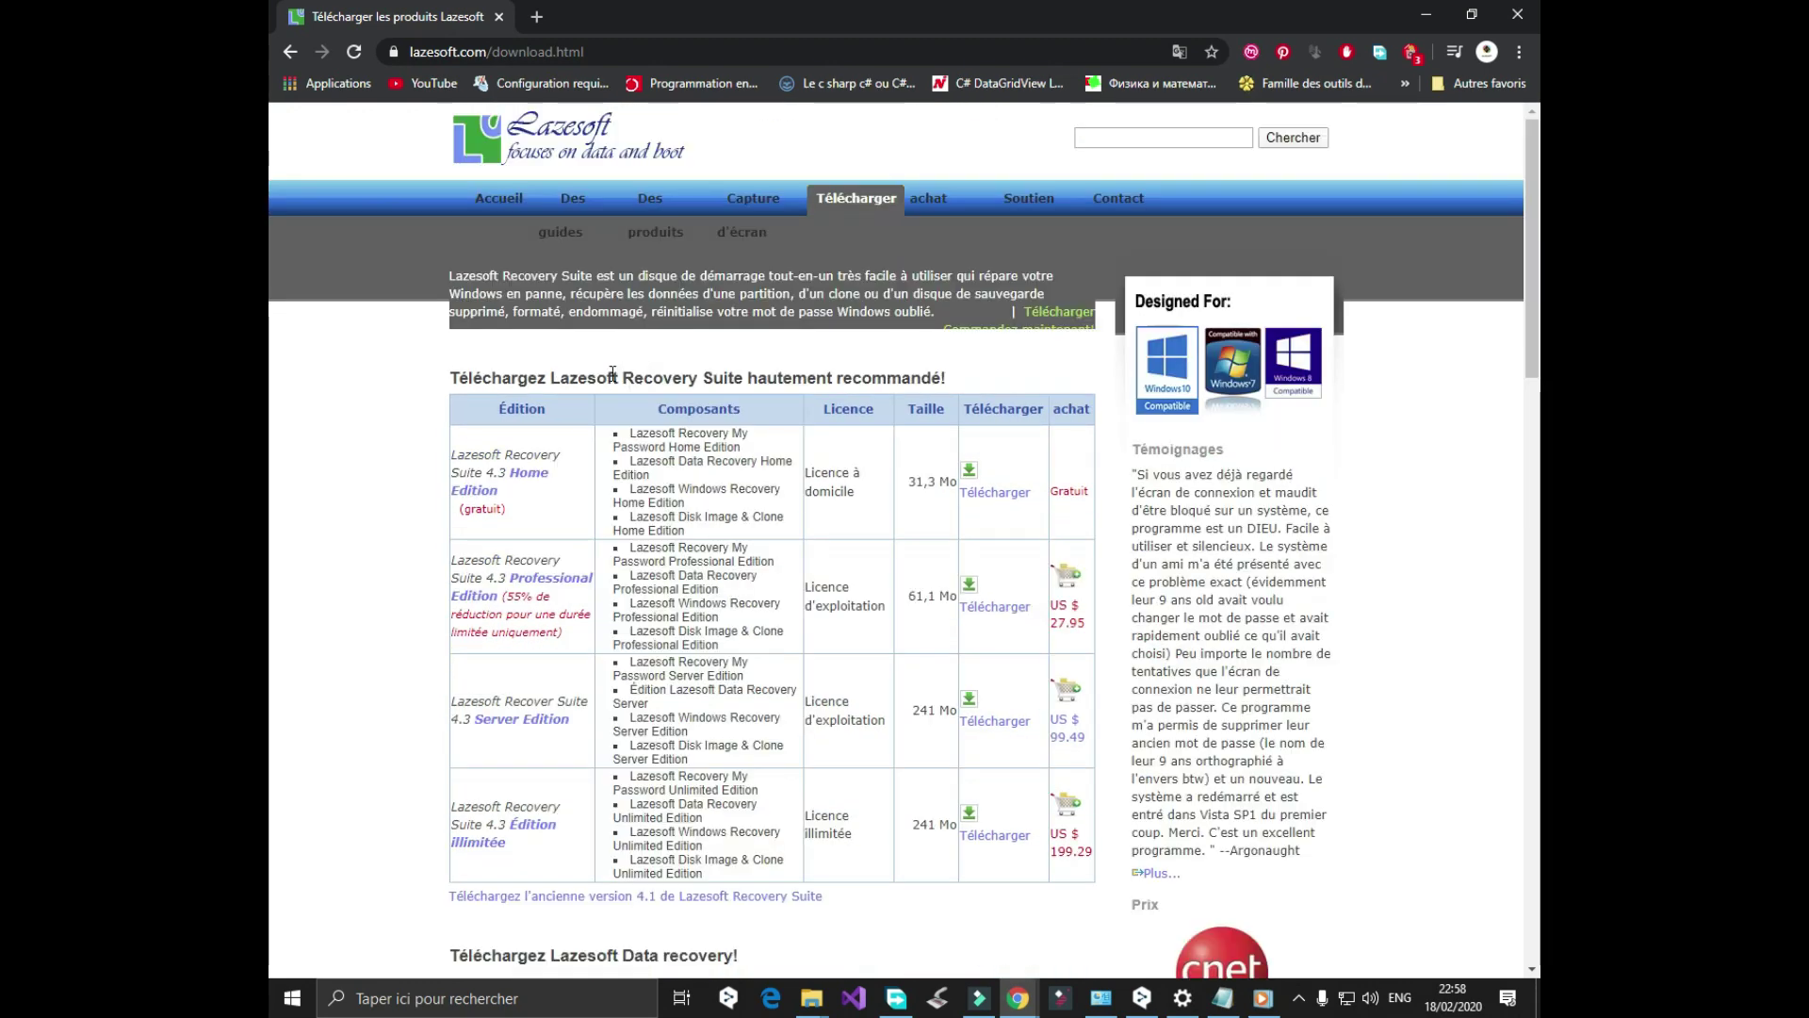
{"action": "scroll", "coordinate": [613, 373], "scroll_direction": "down", "scroll_amount": 2}
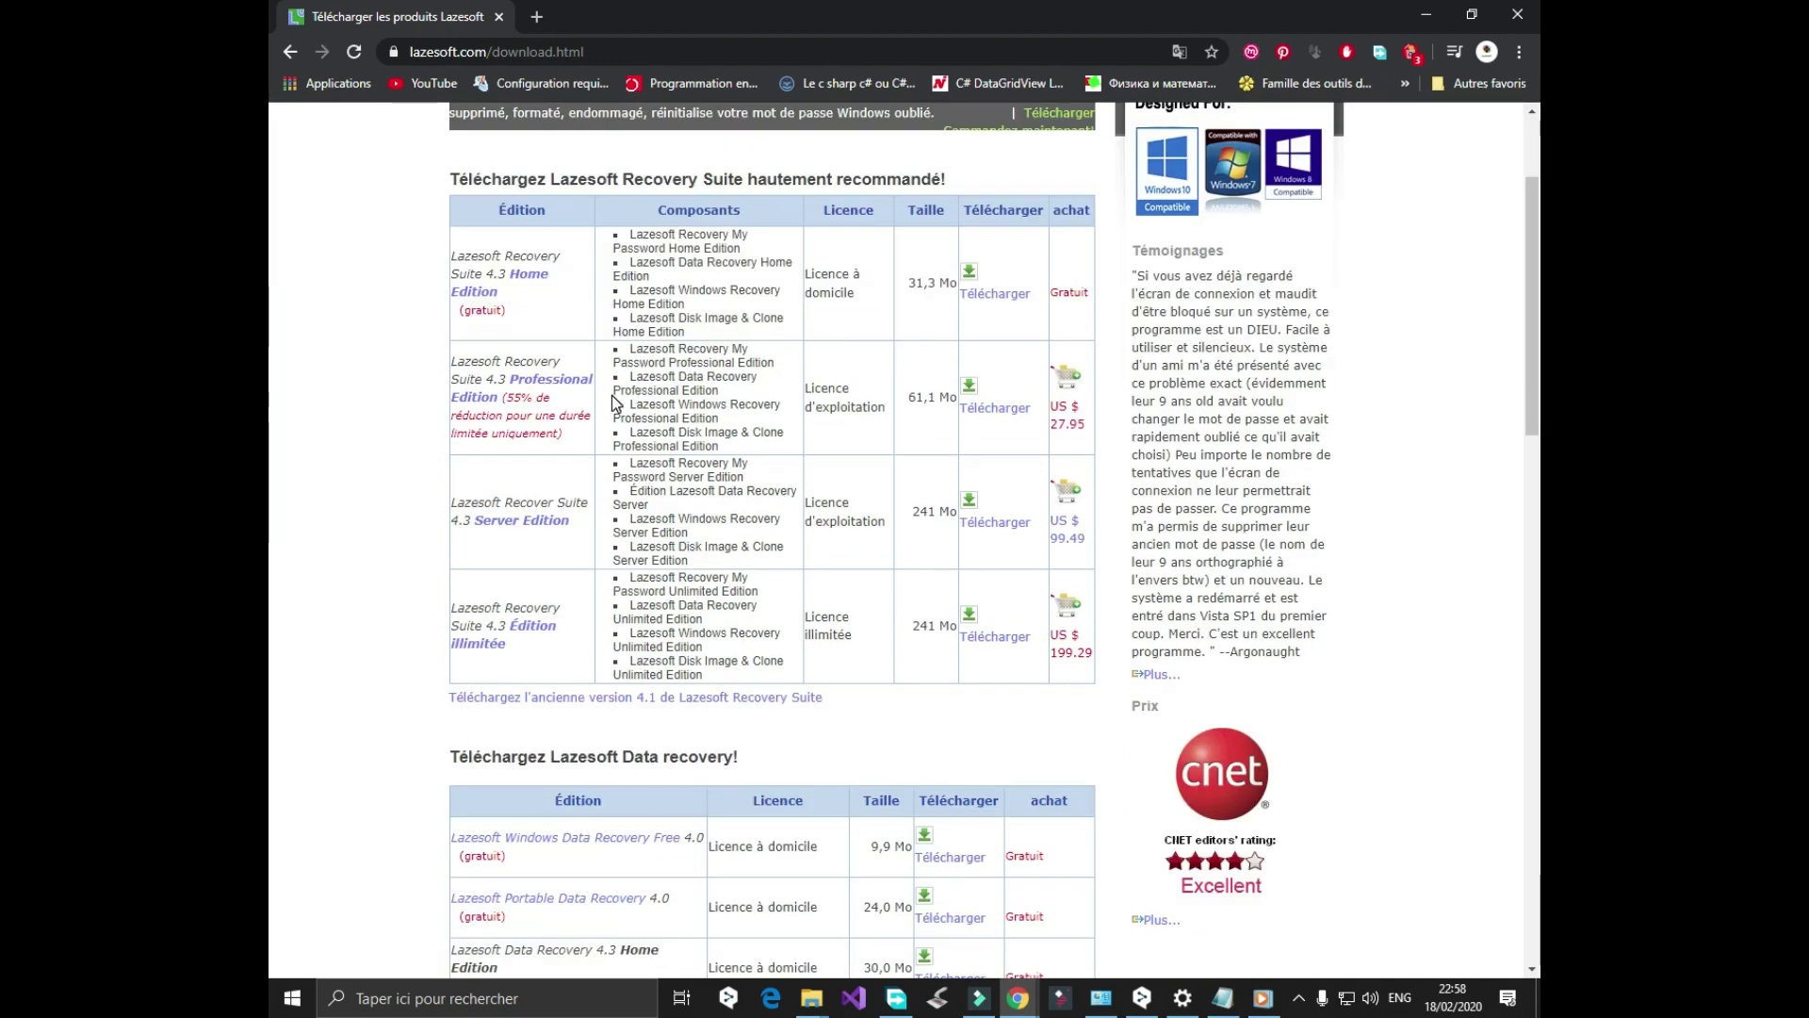
{"action": "scroll", "coordinate": [612, 403], "scroll_direction": "down", "scroll_amount": 1}
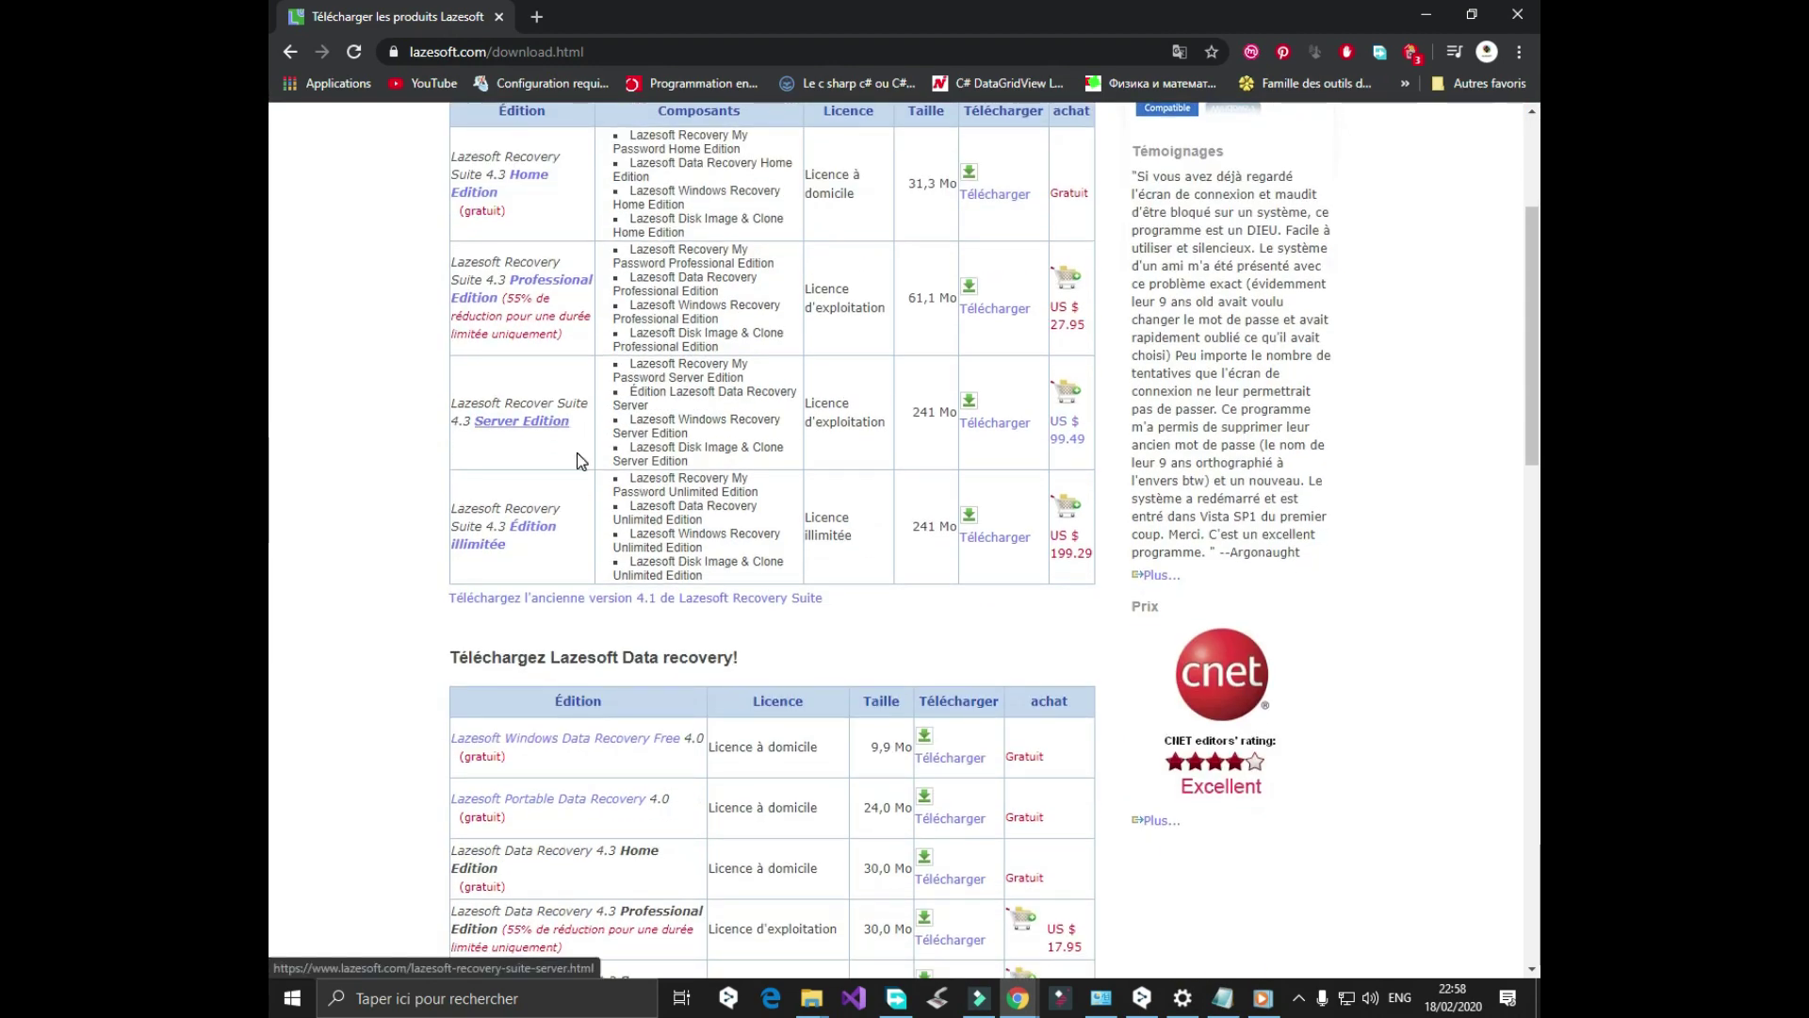
{"action": "scroll", "coordinate": [577, 460], "scroll_direction": "up", "scroll_amount": 2}
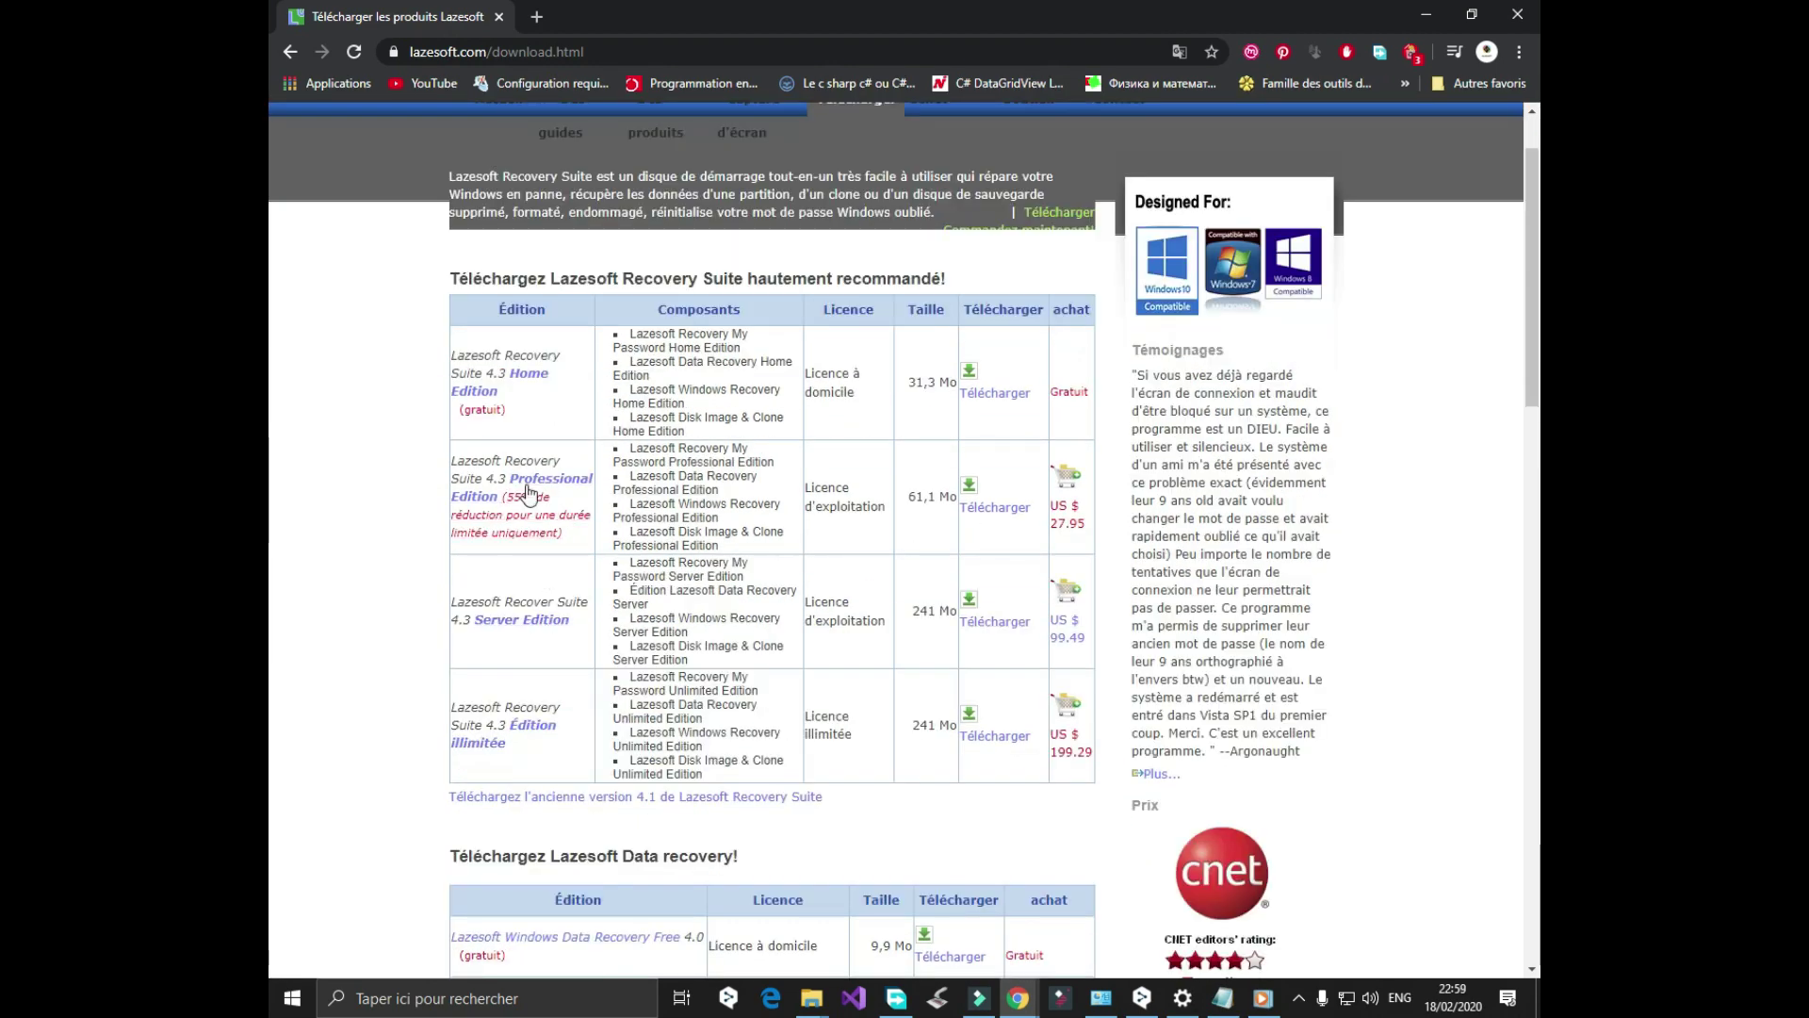
{"action": "scroll", "coordinate": [585, 579], "scroll_direction": "down", "scroll_amount": 2}
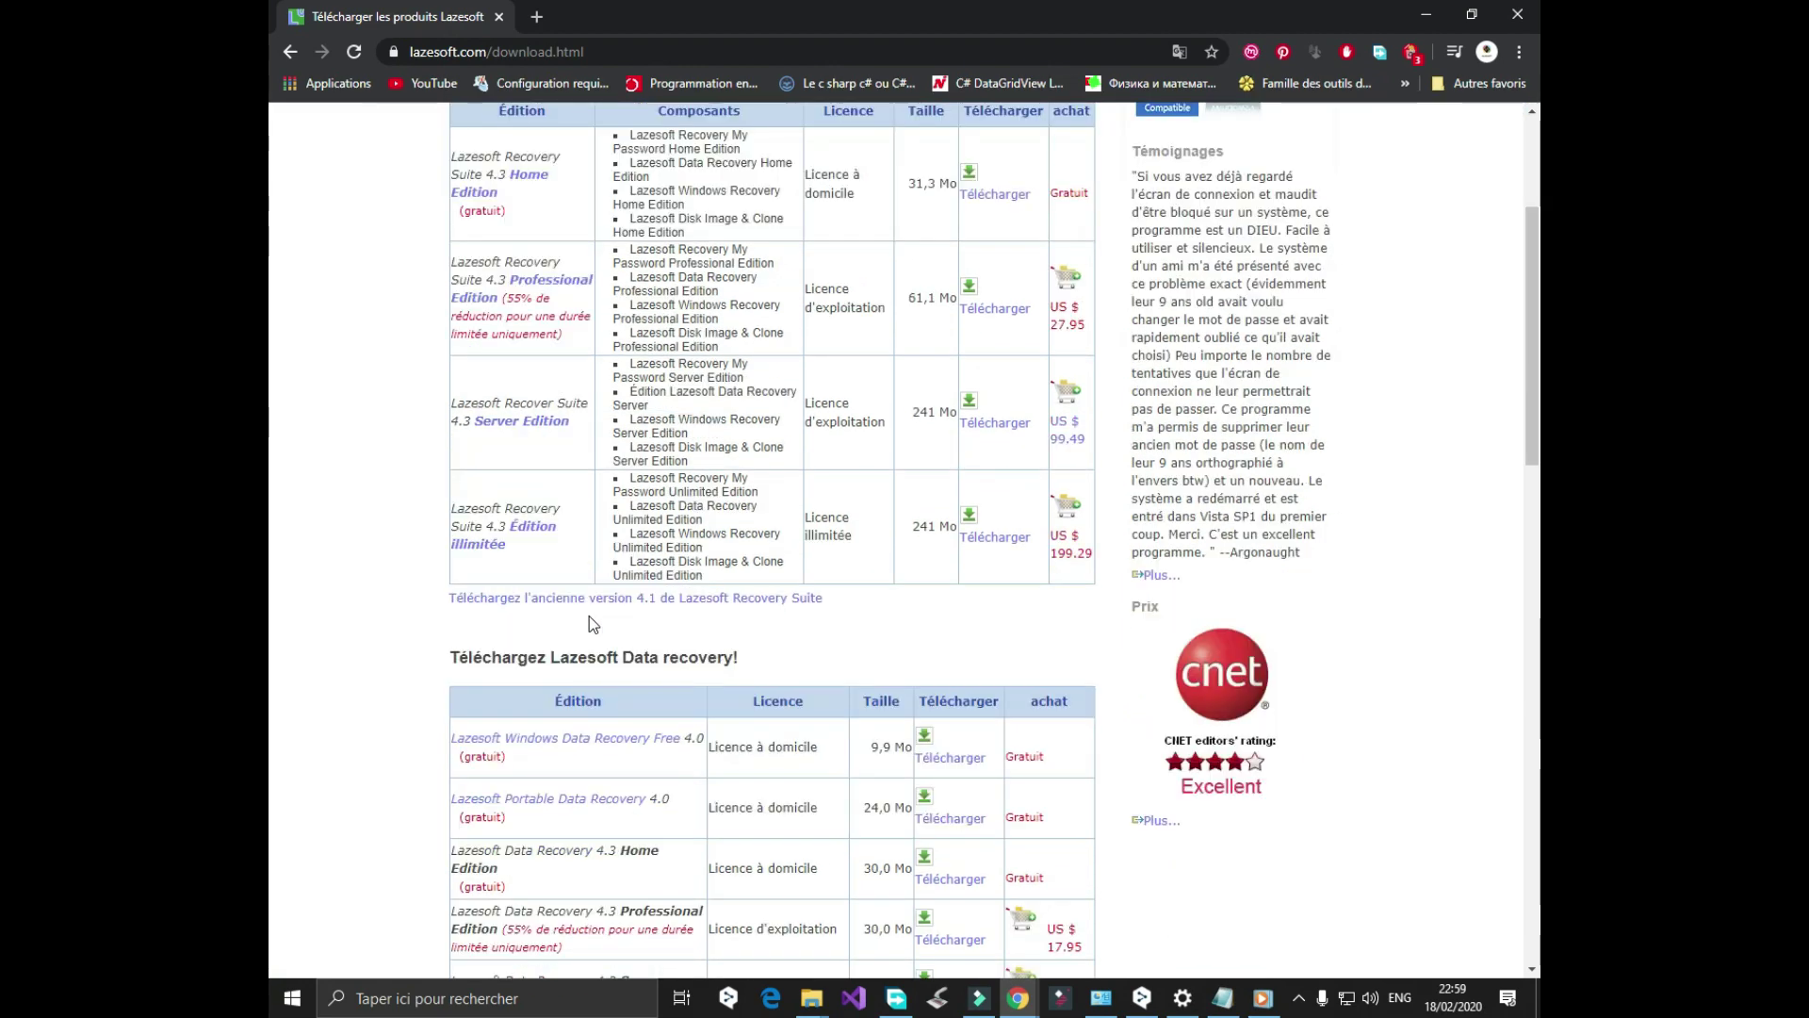
{"action": "scroll", "coordinate": [853, 449], "scroll_direction": "down", "scroll_amount": 2}
{"action": "scroll", "coordinate": [872, 440], "scroll_direction": "up", "scroll_amount": 2}
{"action": "scroll", "coordinate": [874, 443], "scroll_direction": "up", "scroll_amount": 3}
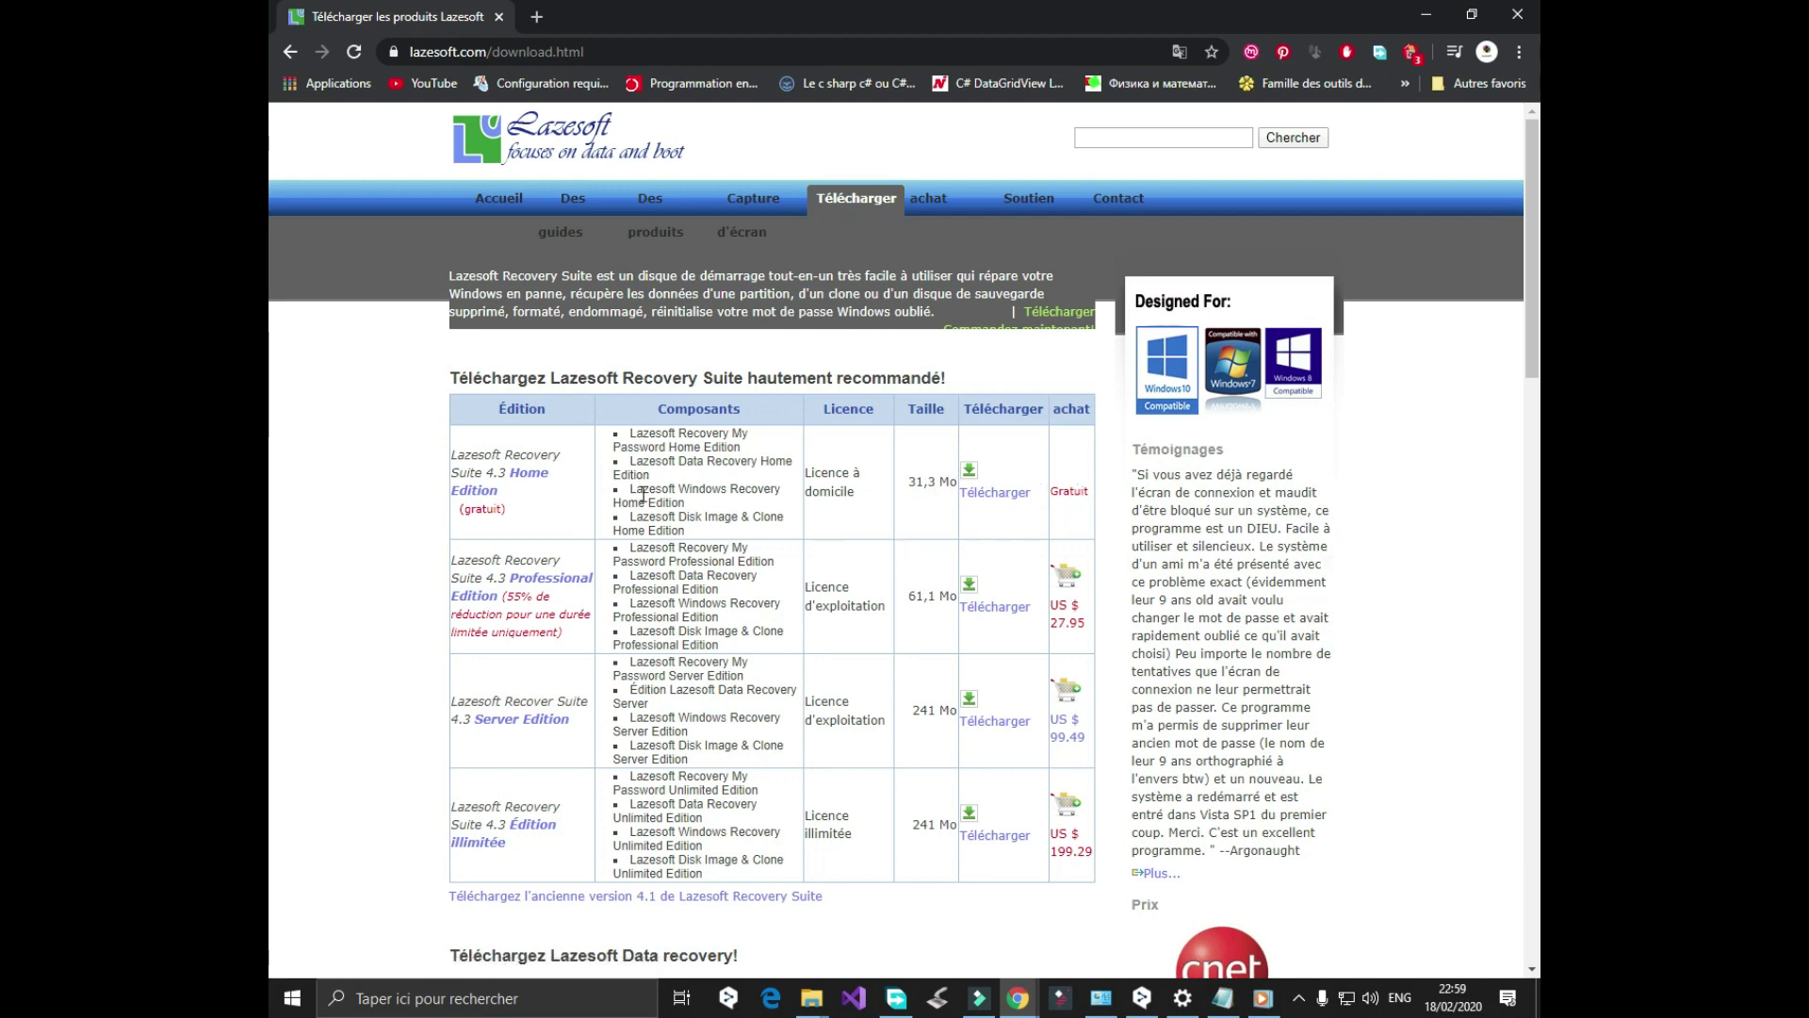
{"action": "scroll", "coordinate": [645, 485], "scroll_direction": "down", "scroll_amount": 12}
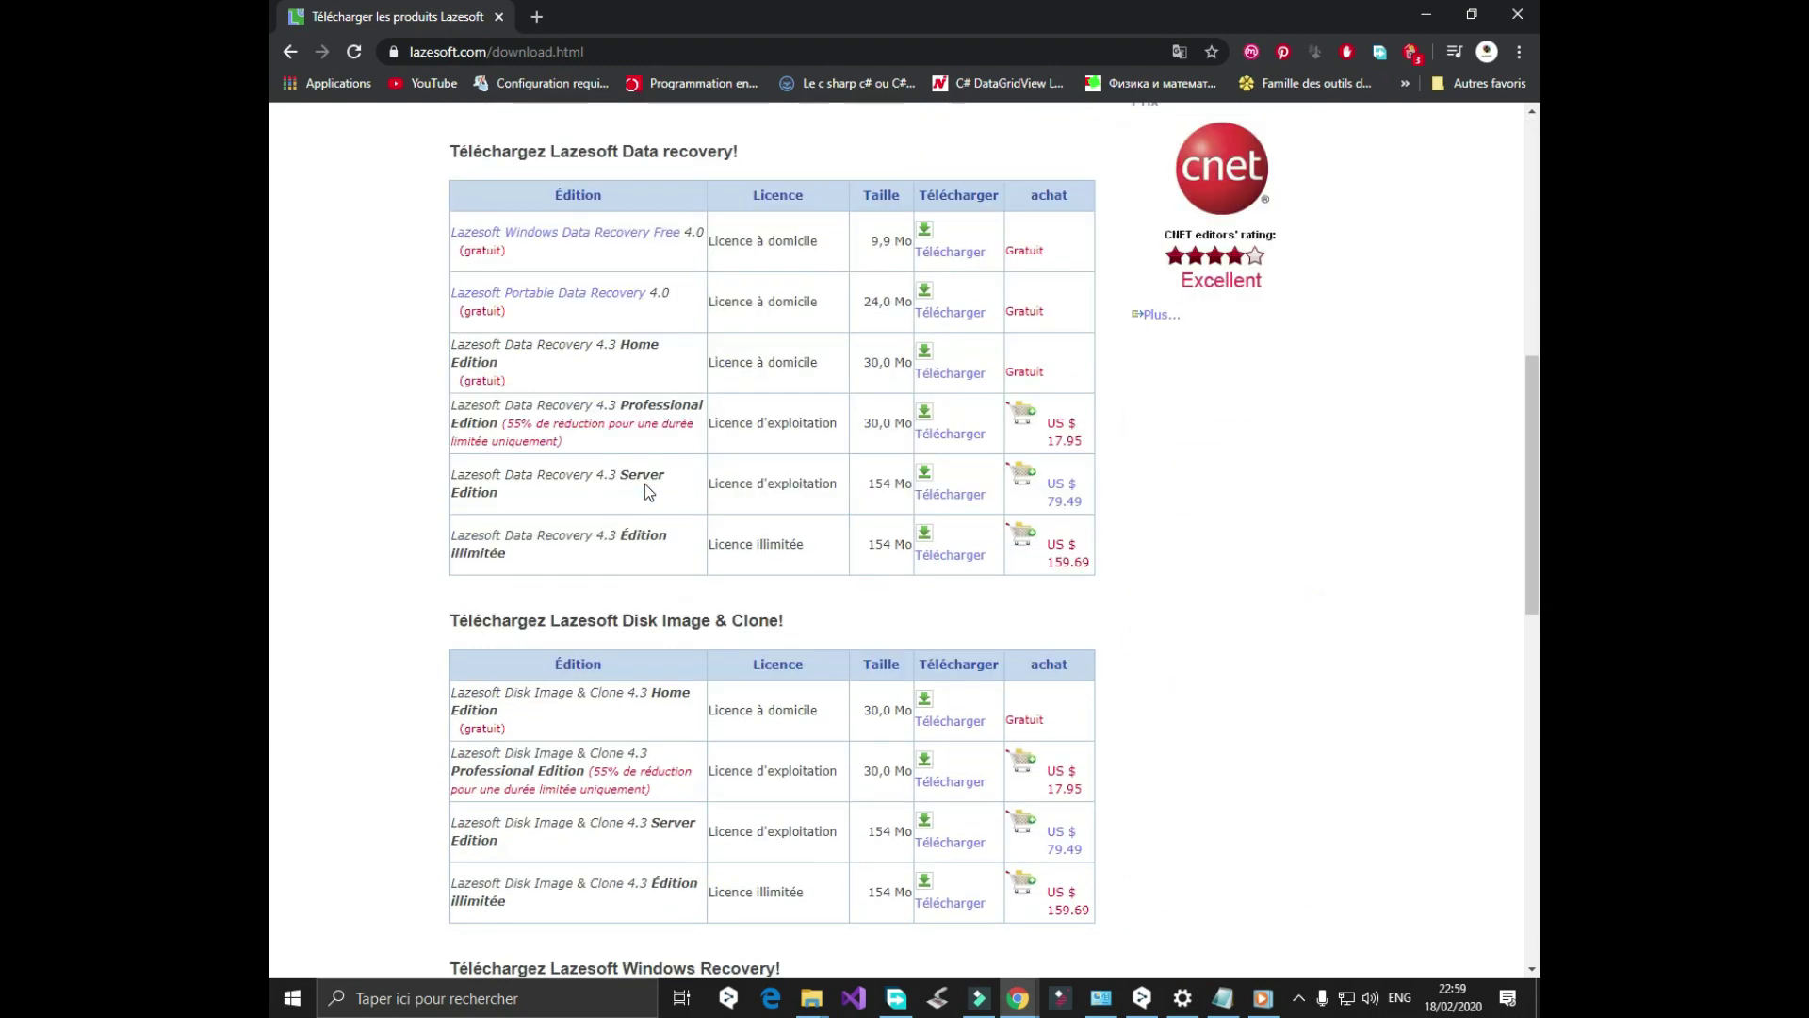
{"action": "scroll", "coordinate": [641, 483], "scroll_direction": "up", "scroll_amount": 3}
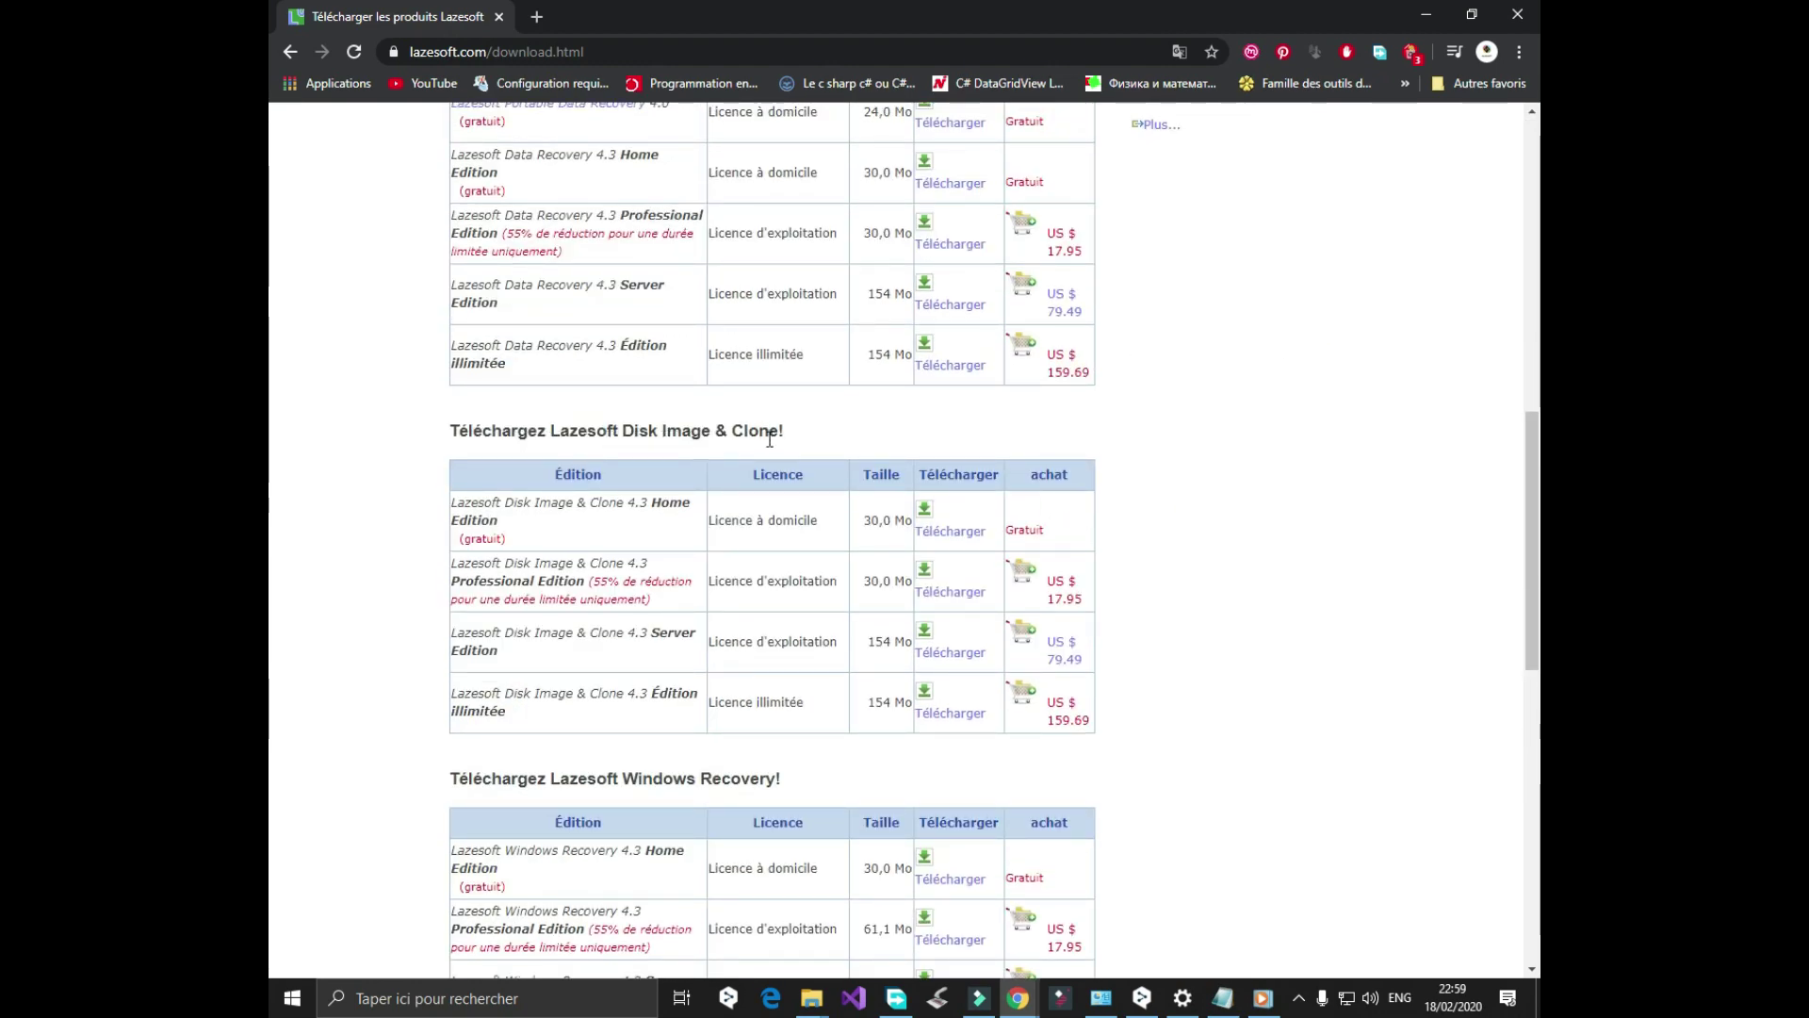
{"action": "scroll", "coordinate": [754, 452], "scroll_direction": "down", "scroll_amount": 5}
{"action": "scroll", "coordinate": [723, 472], "scroll_direction": "up", "scroll_amount": 10}
{"action": "scroll", "coordinate": [619, 481], "scroll_direction": "up", "scroll_amount": 6}
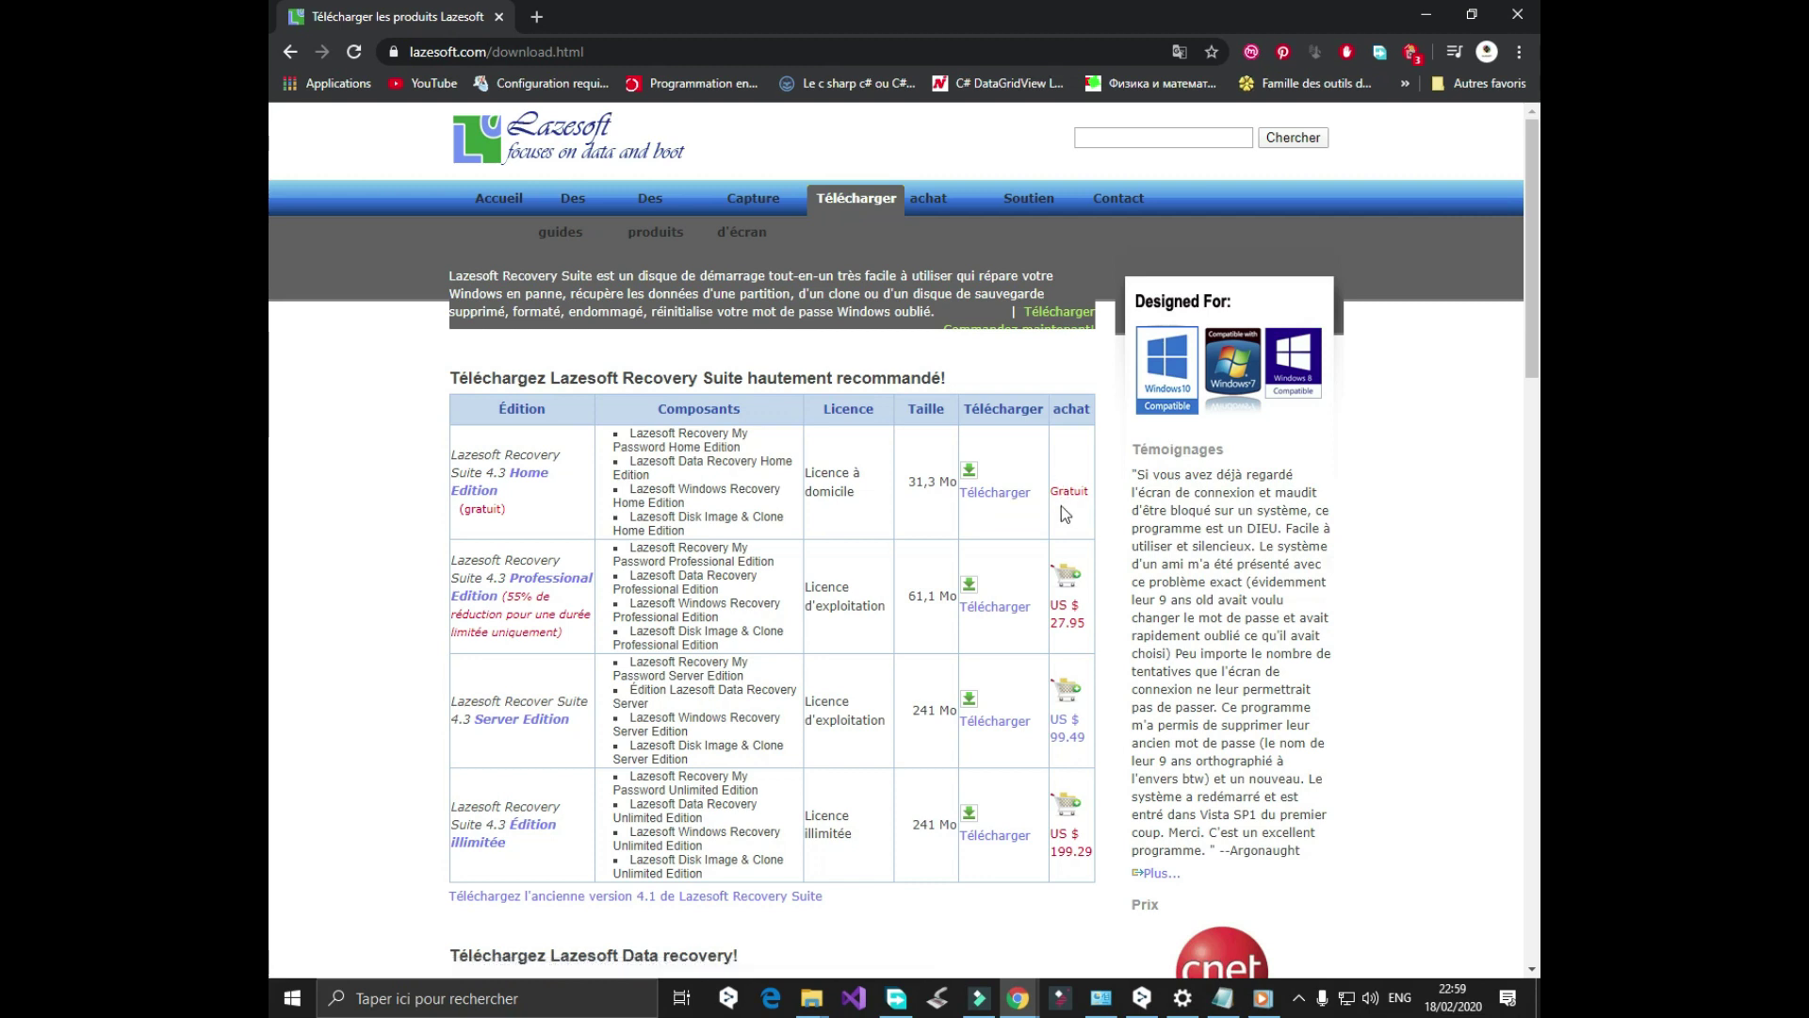
Download the free Lazesoft Recovery Suite 4.3 Home Edition installer through its CNET download page.
{"action": "left_click", "coordinate": [999, 500]}
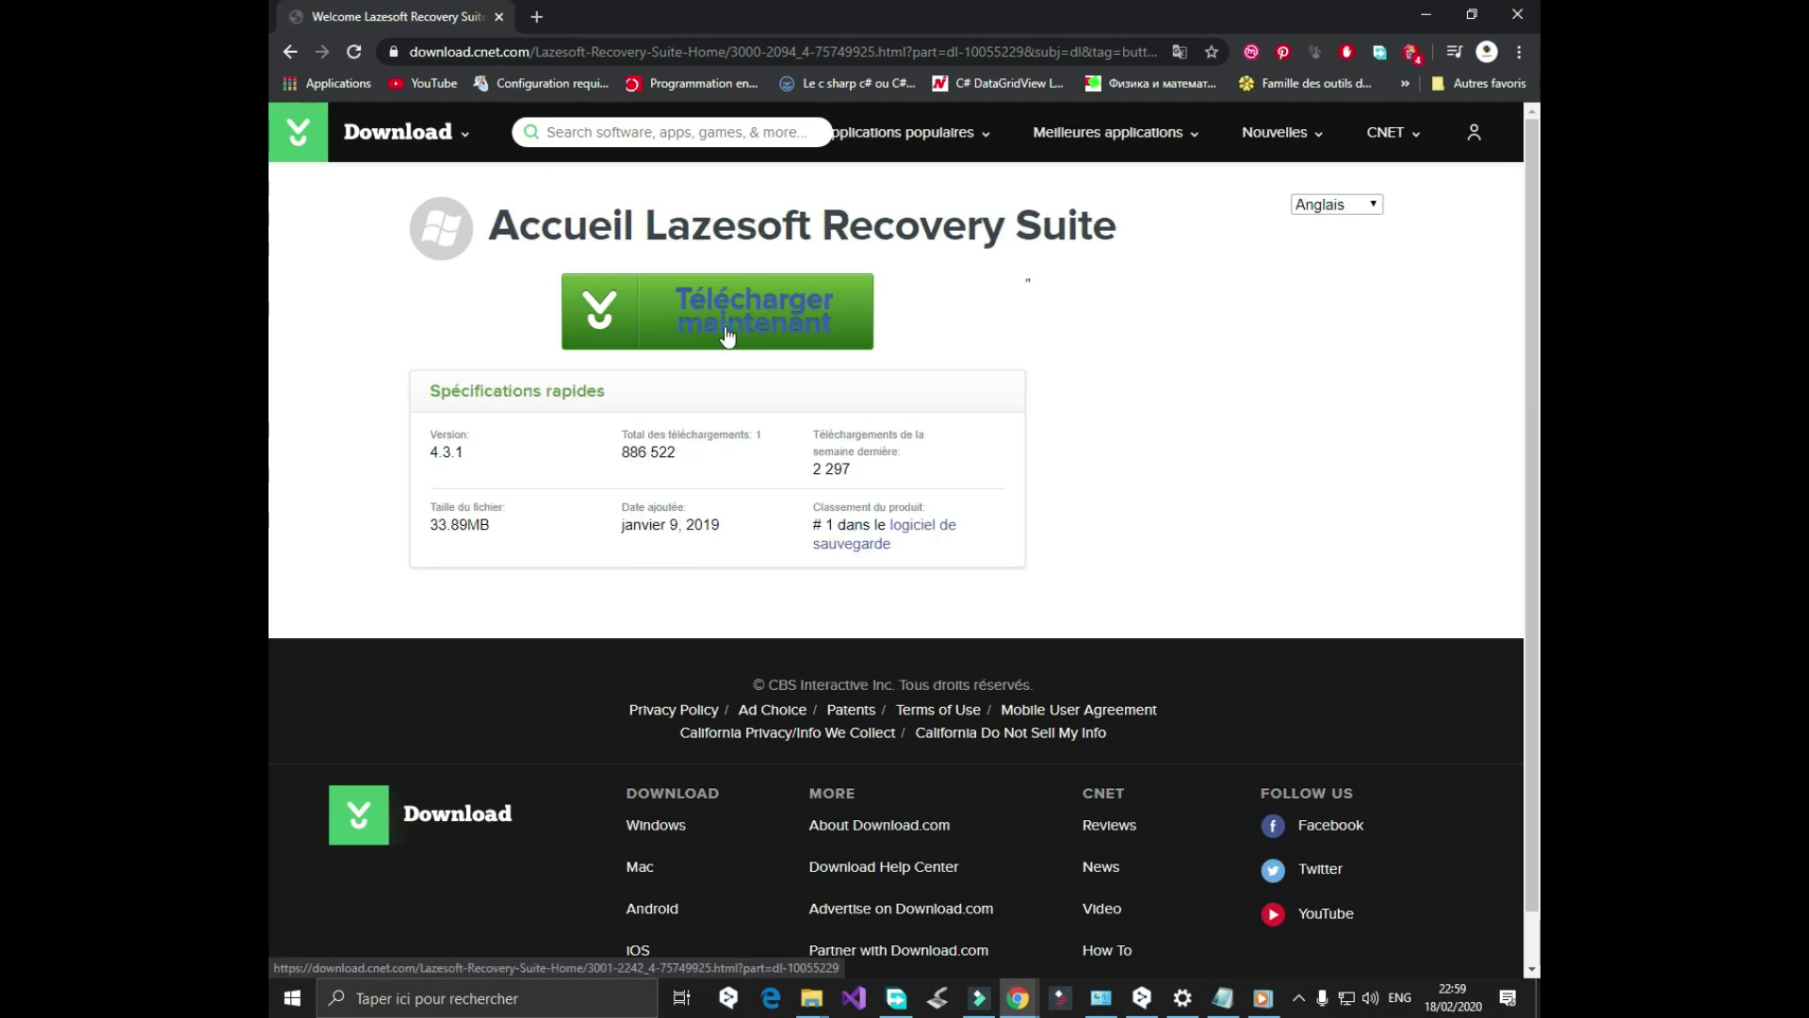
{"action": "left_click", "coordinate": [726, 335]}
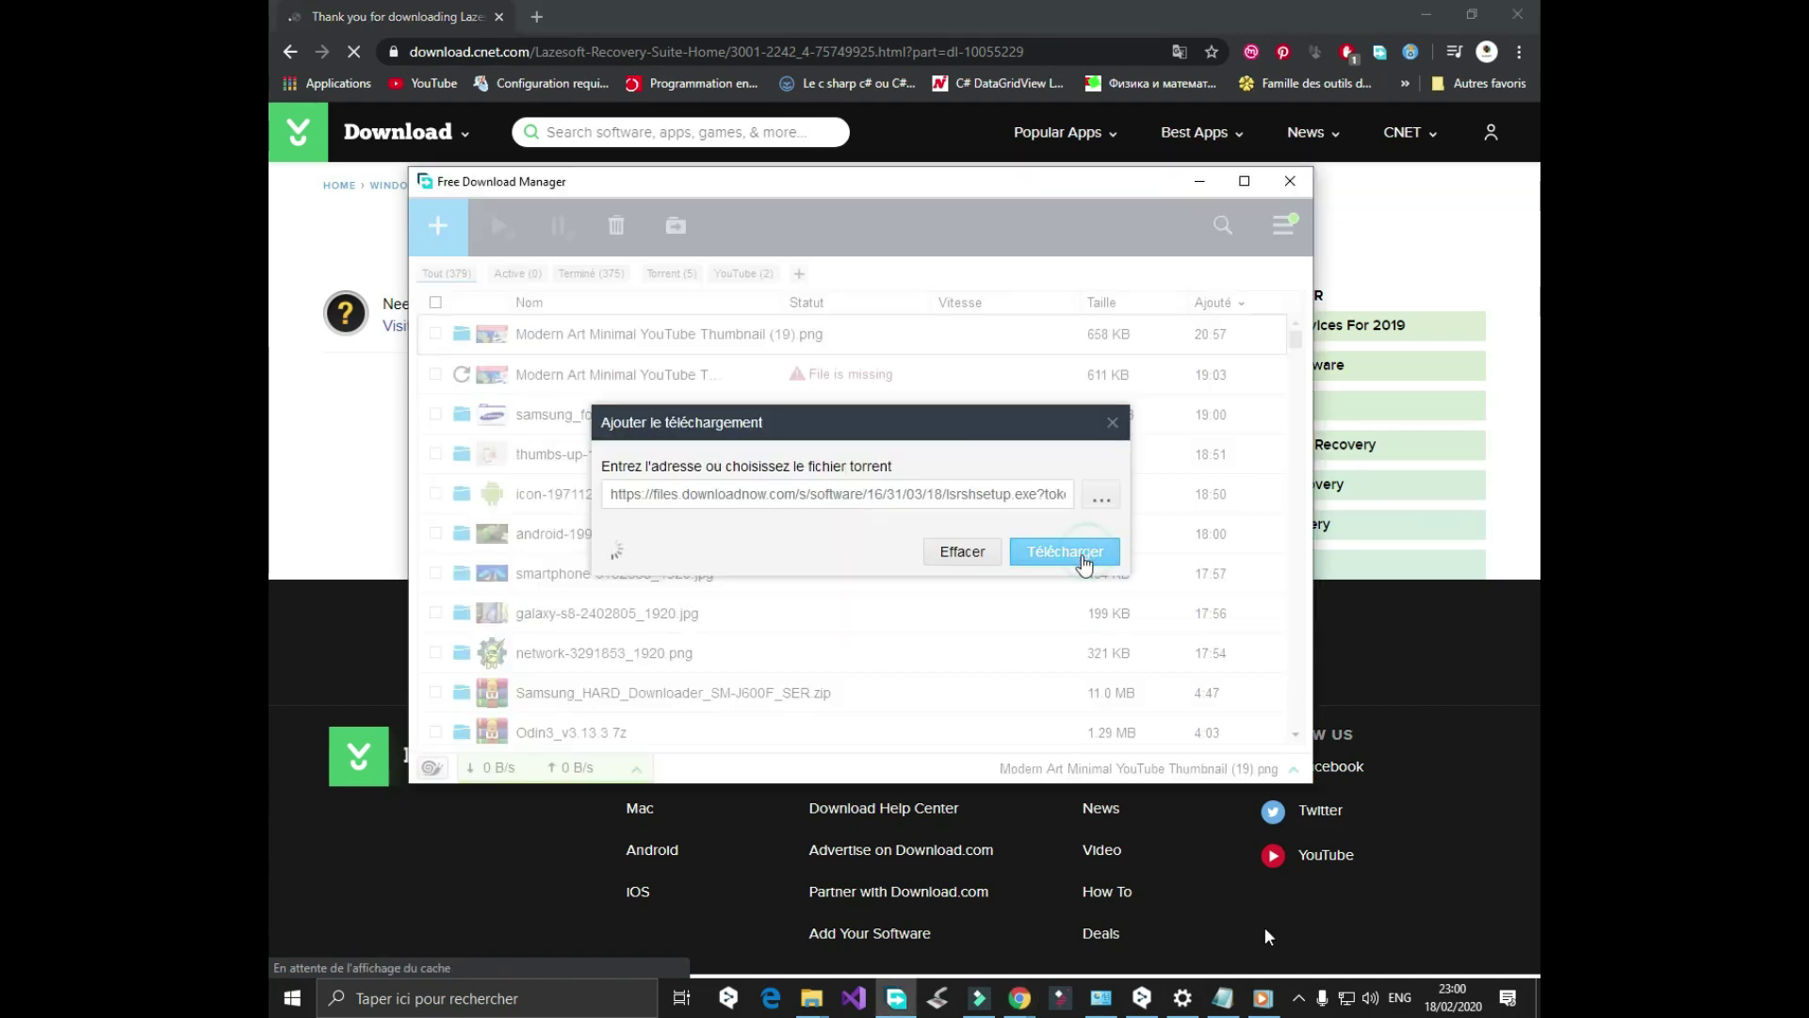
{"action": "left_click", "coordinate": [1300, 998]}
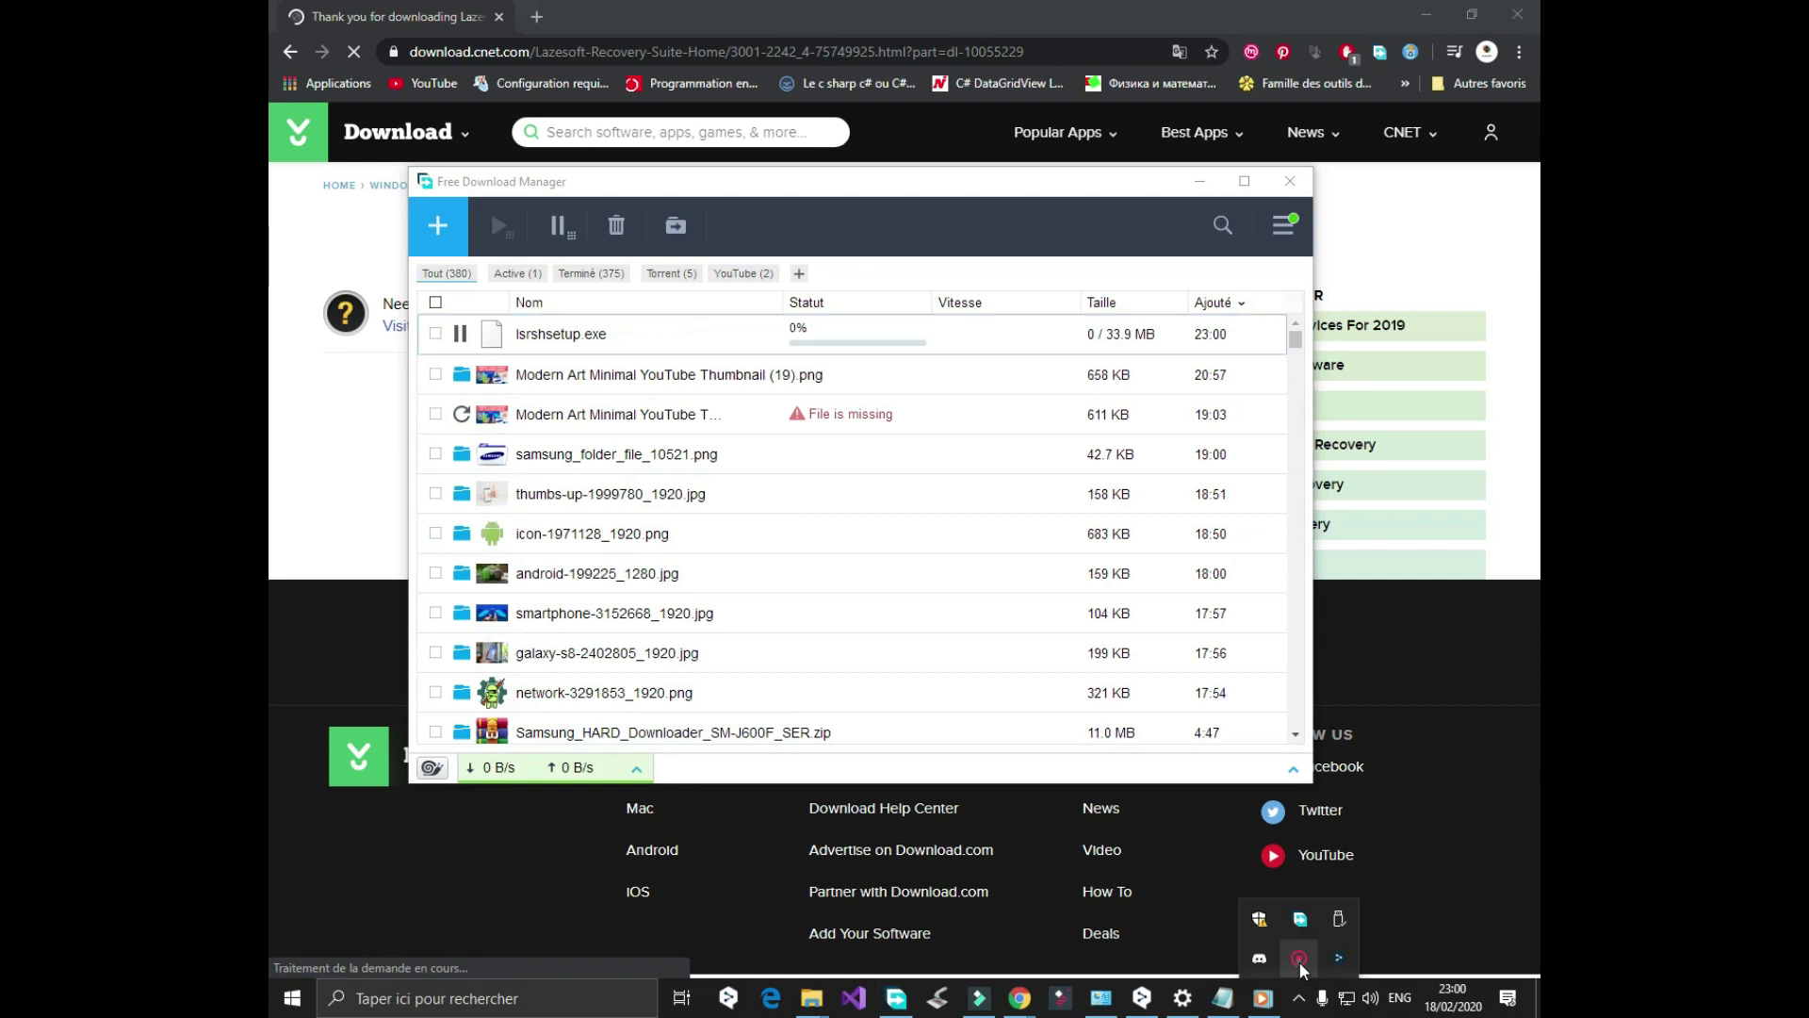
{"action": "left_click", "coordinate": [1300, 960]}
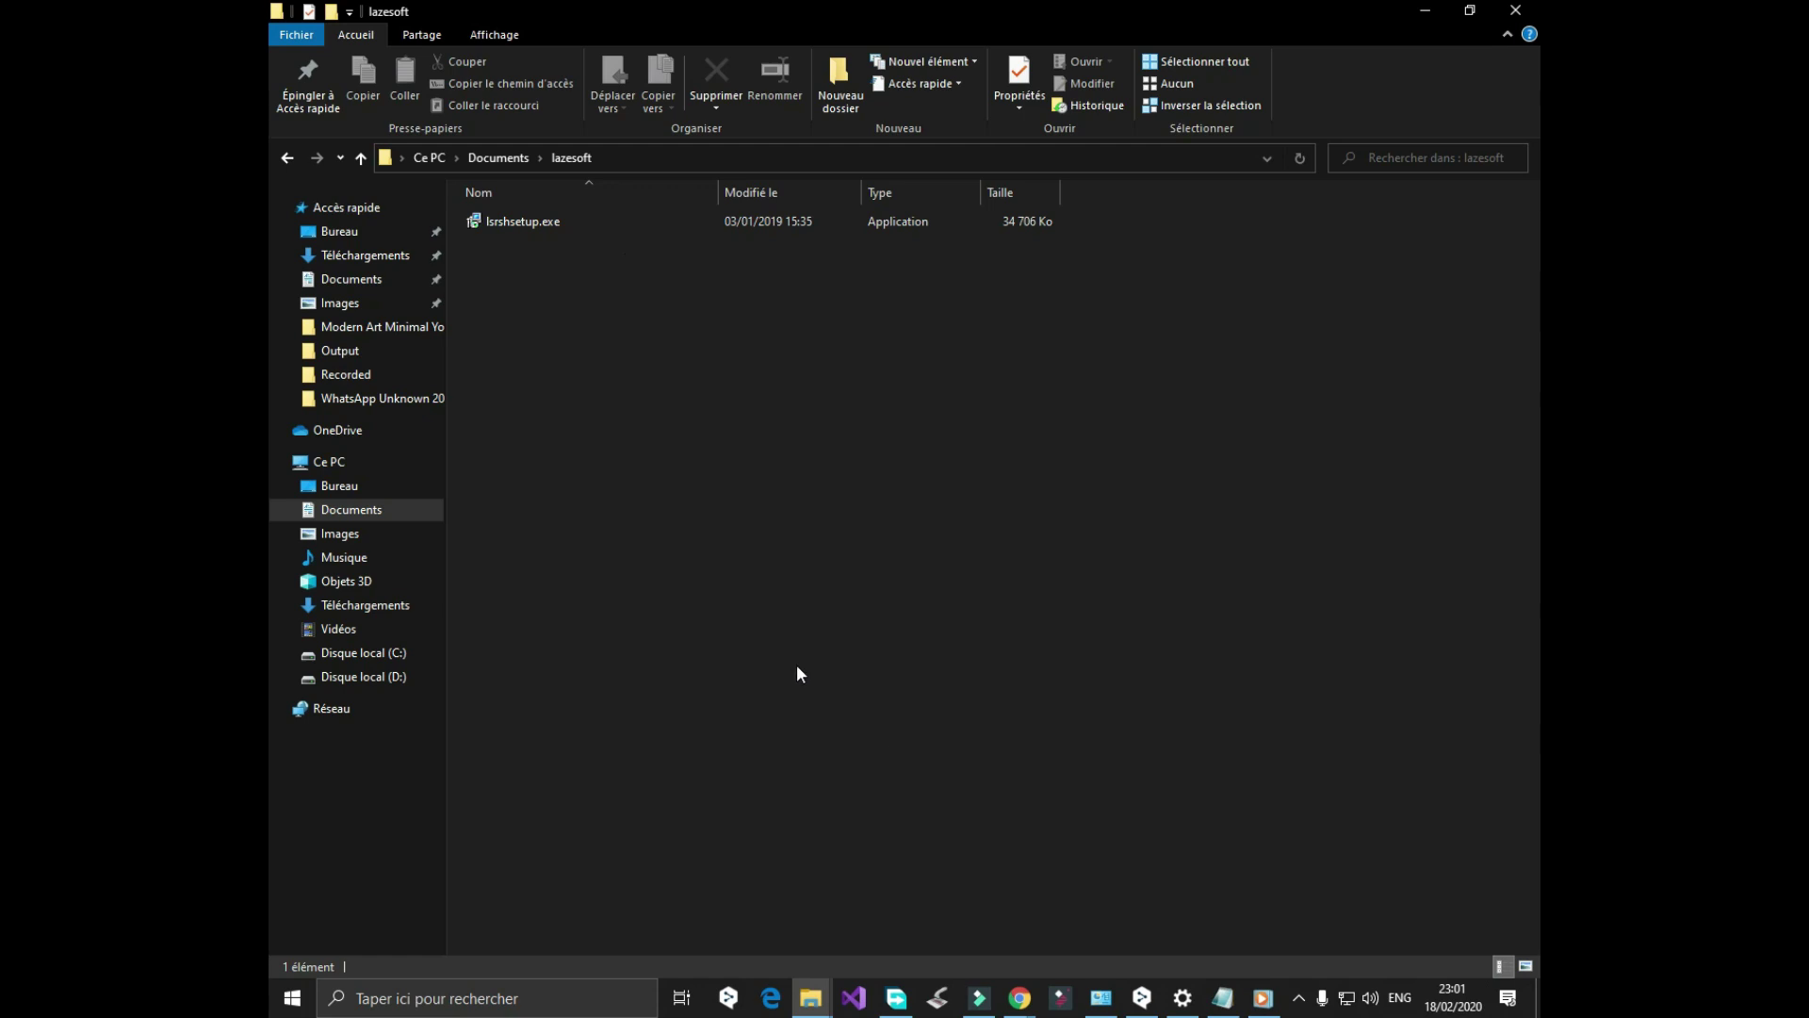
Run lsrshsetup.exe from the lazesoft folder, accept the license agreement and install the suite with the default Start Menu folder.
{"action": "double_click", "coordinate": [523, 221]}
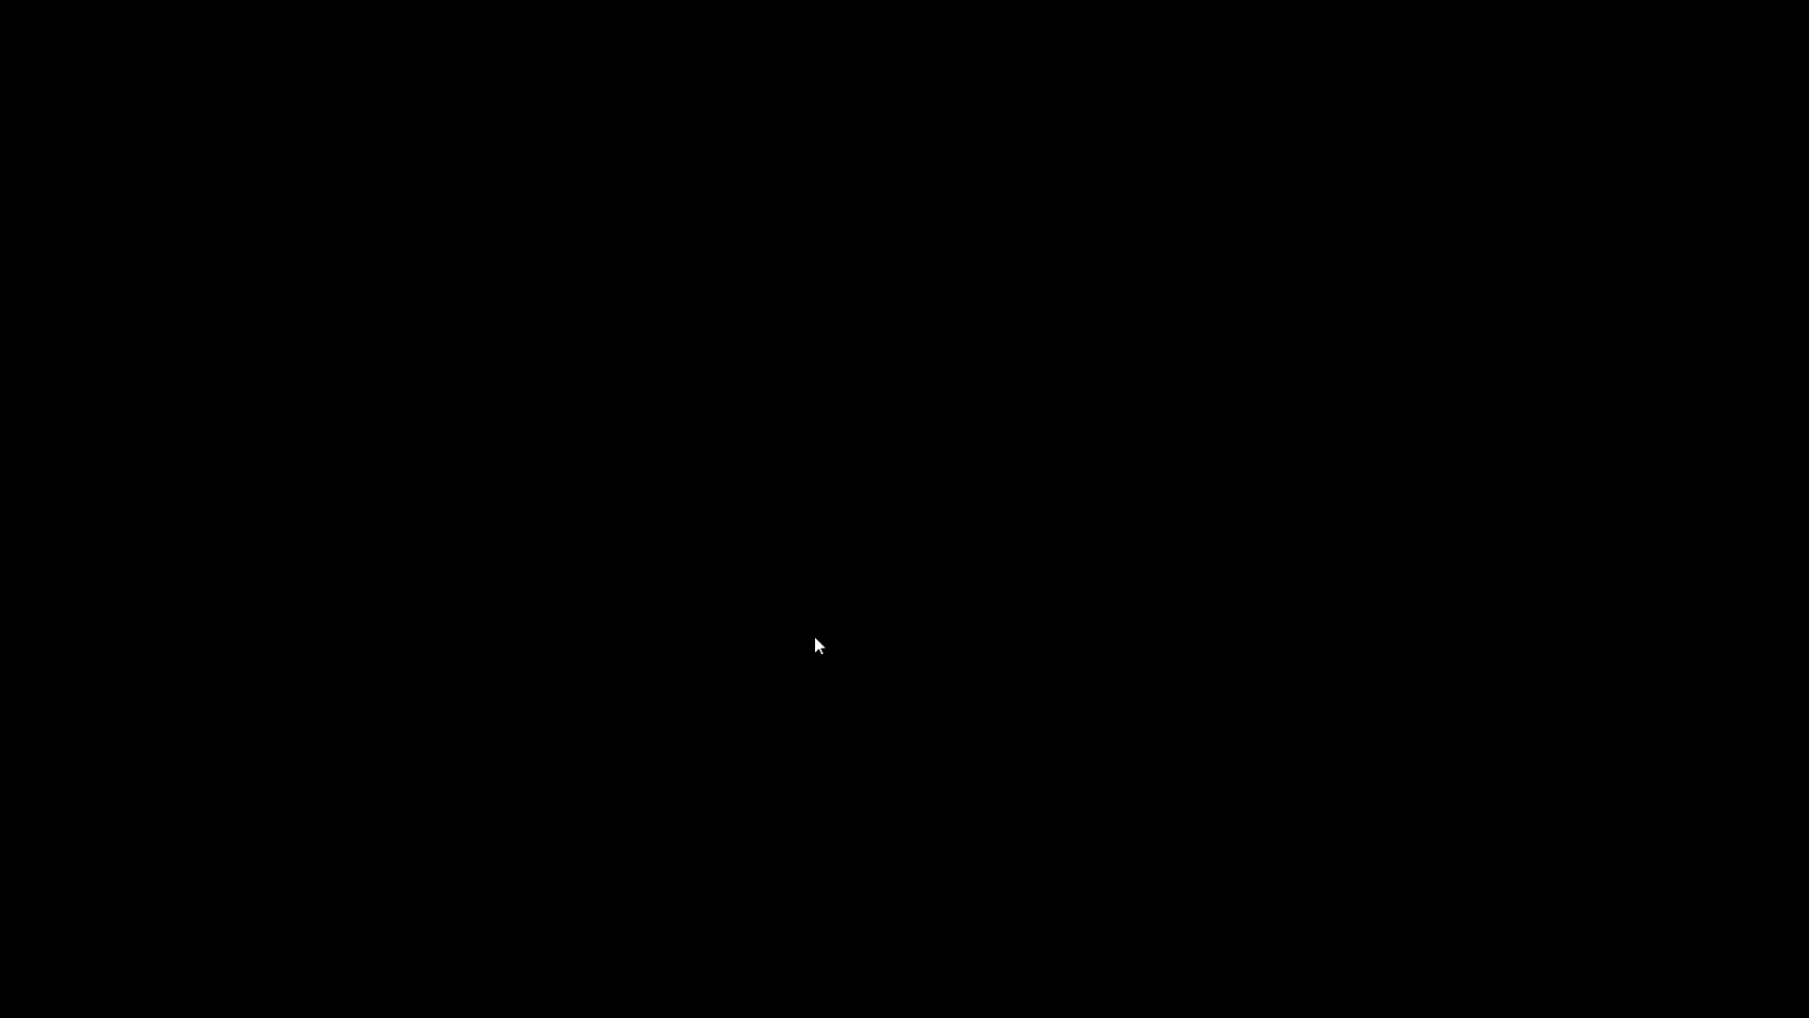
{"action": "left_click", "coordinate": [813, 626]}
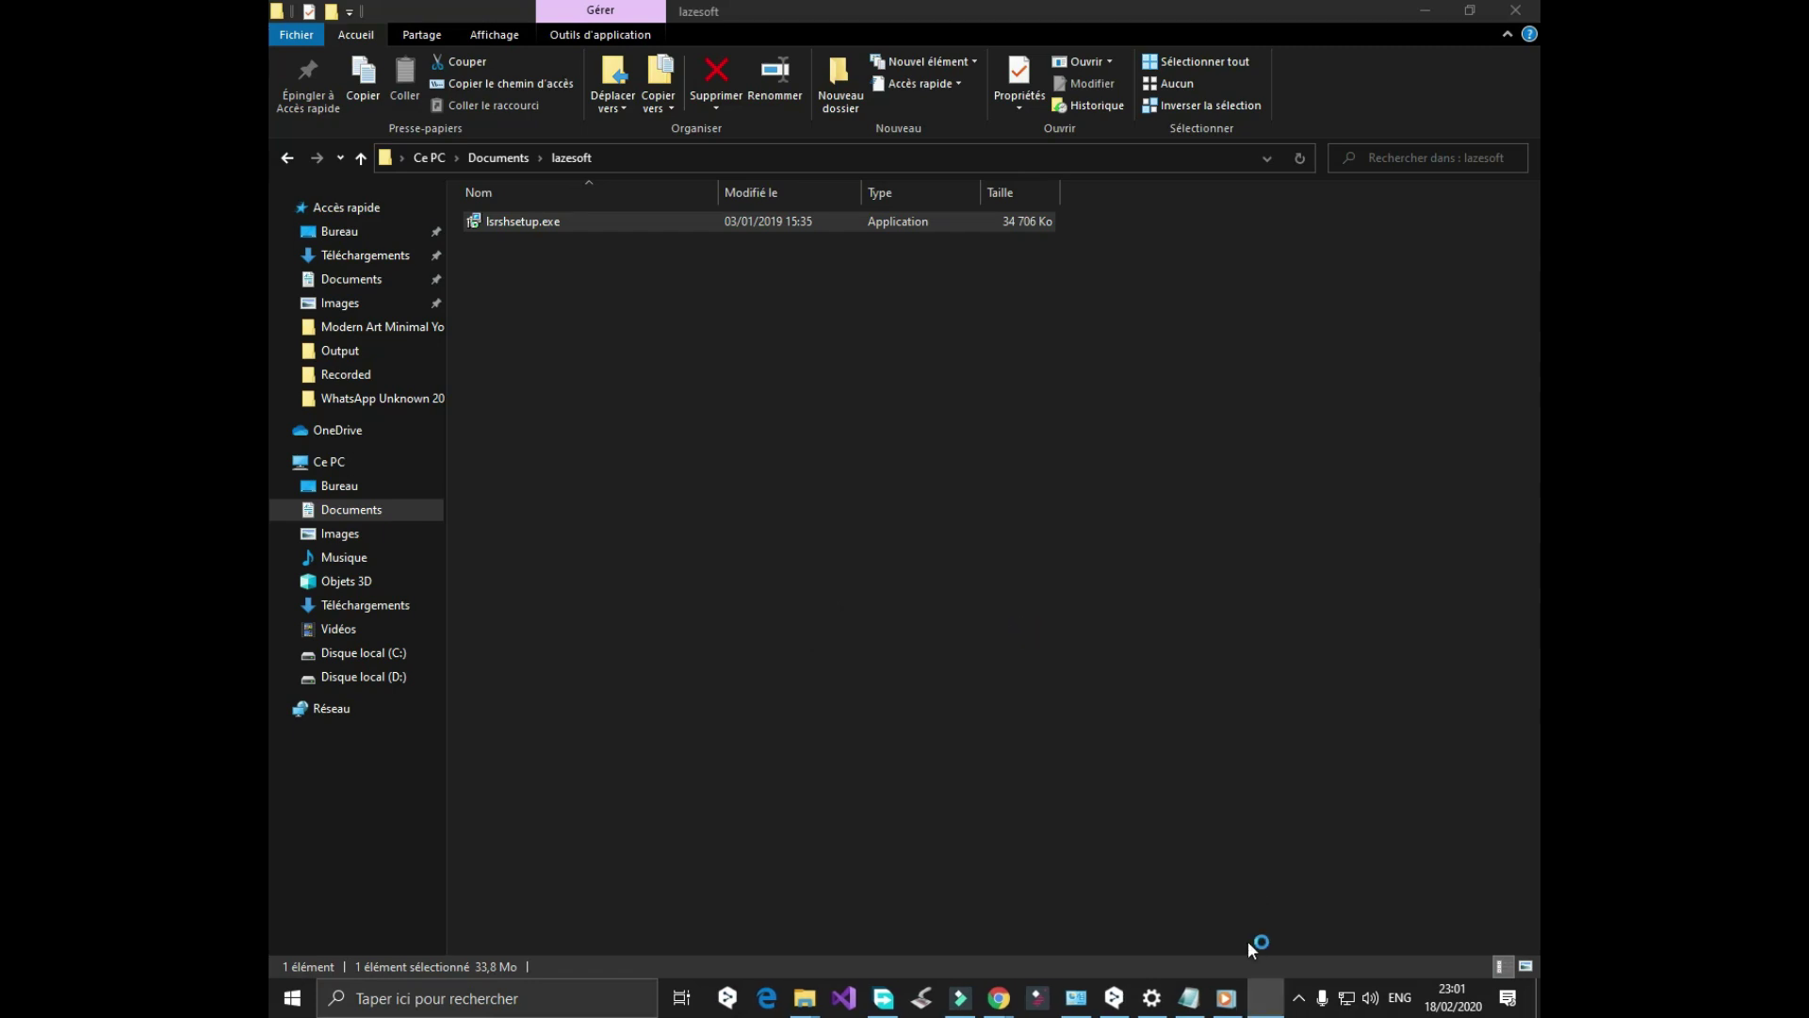
{"action": "left_click", "coordinate": [727, 597]}
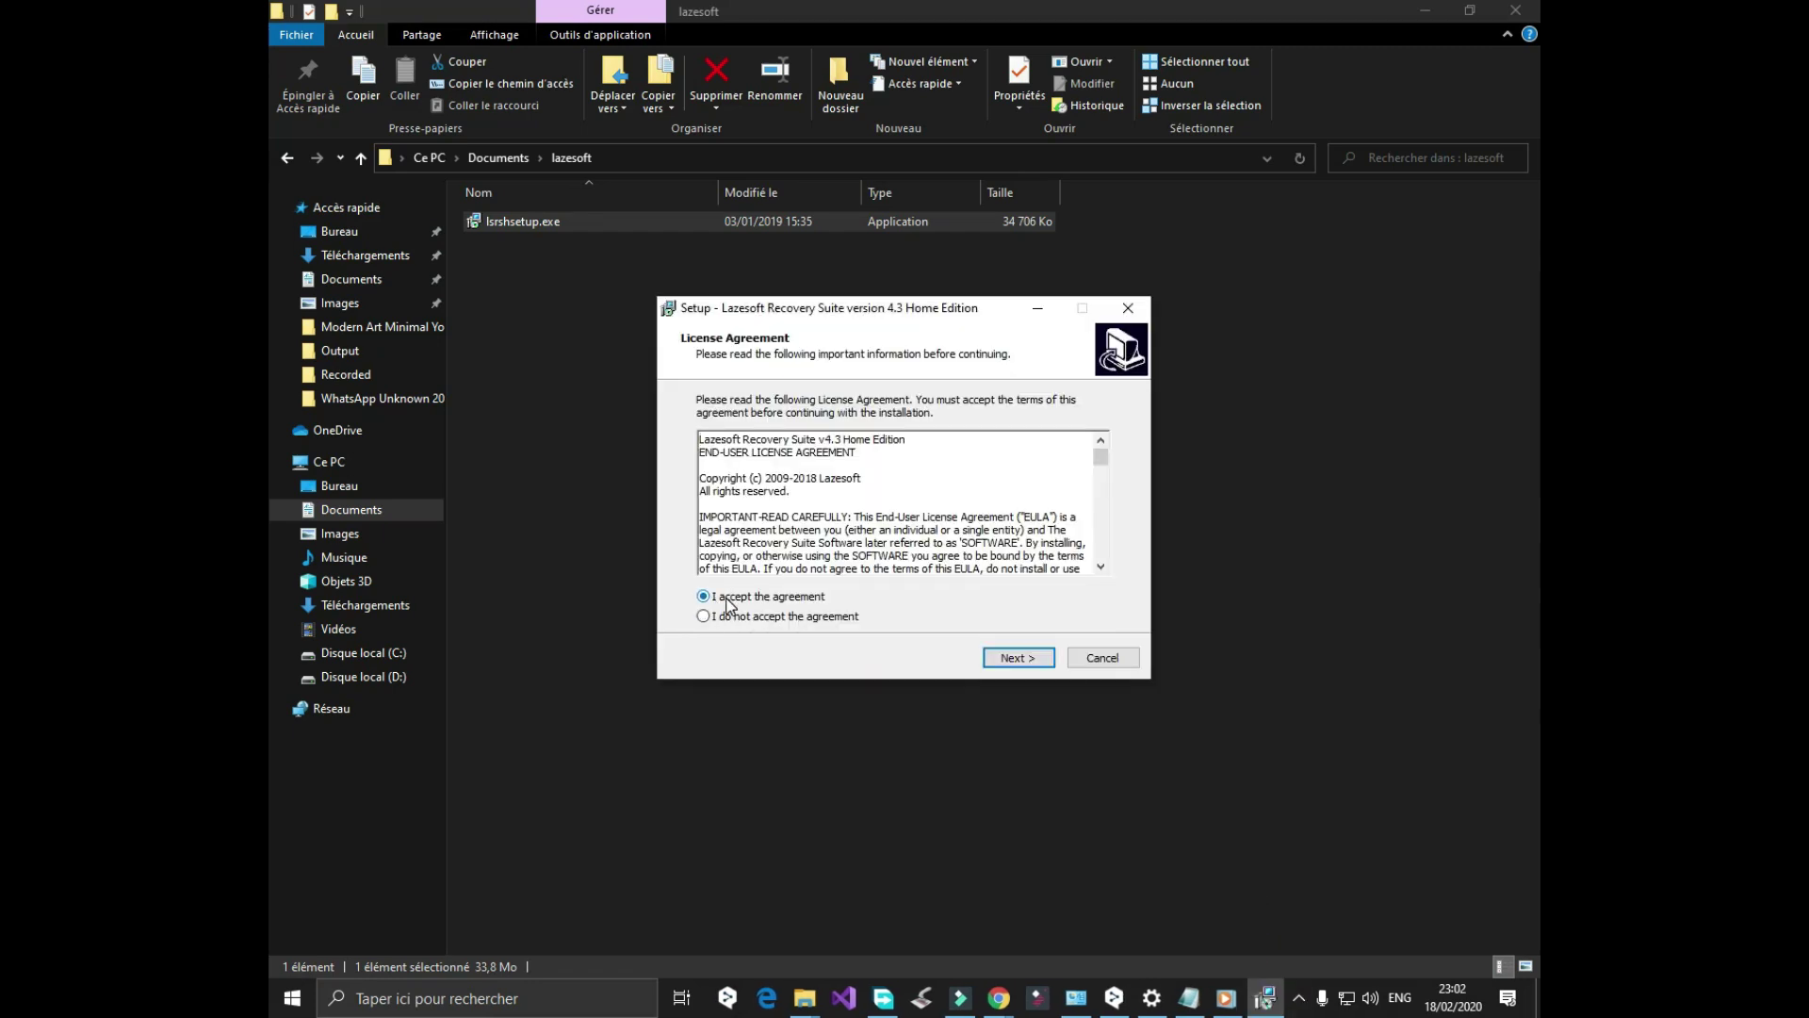
{"action": "left_click", "coordinate": [1015, 660]}
{"action": "left_click", "coordinate": [1016, 660]}
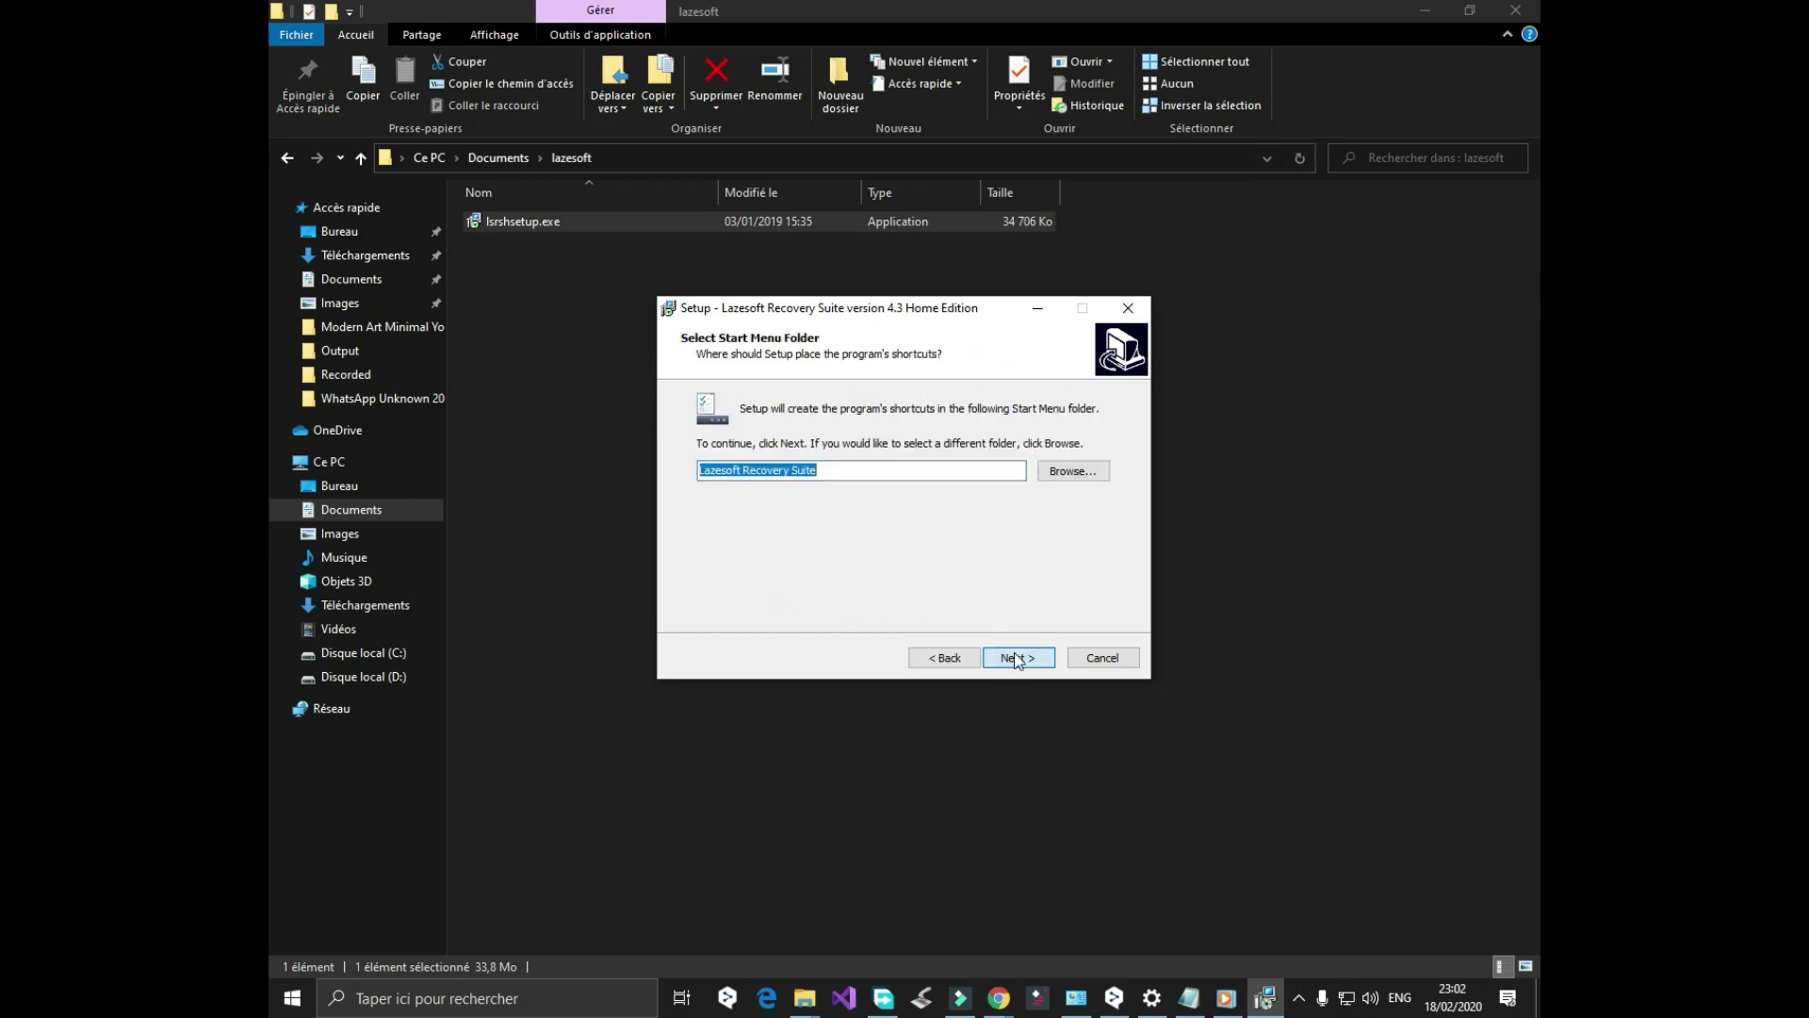
{"action": "left_click", "coordinate": [1021, 658]}
{"action": "left_click", "coordinate": [1033, 667]}
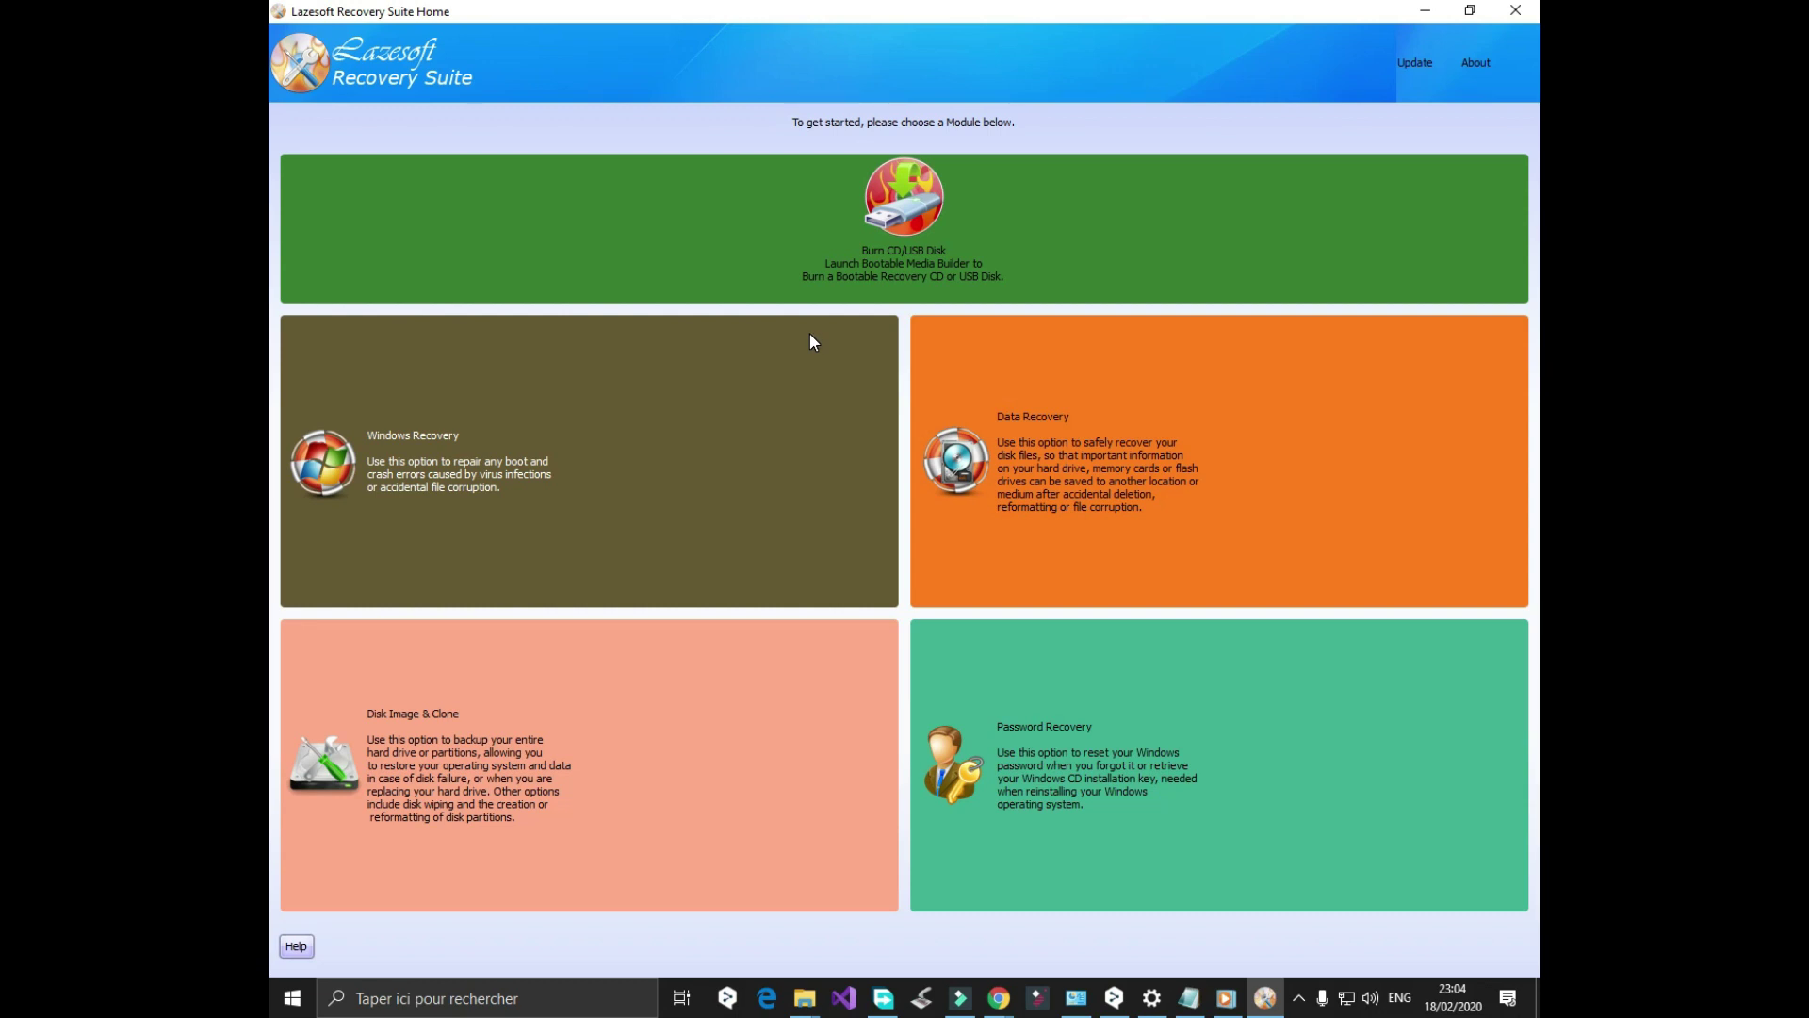
{"action": "left_click", "coordinate": [811, 341]}
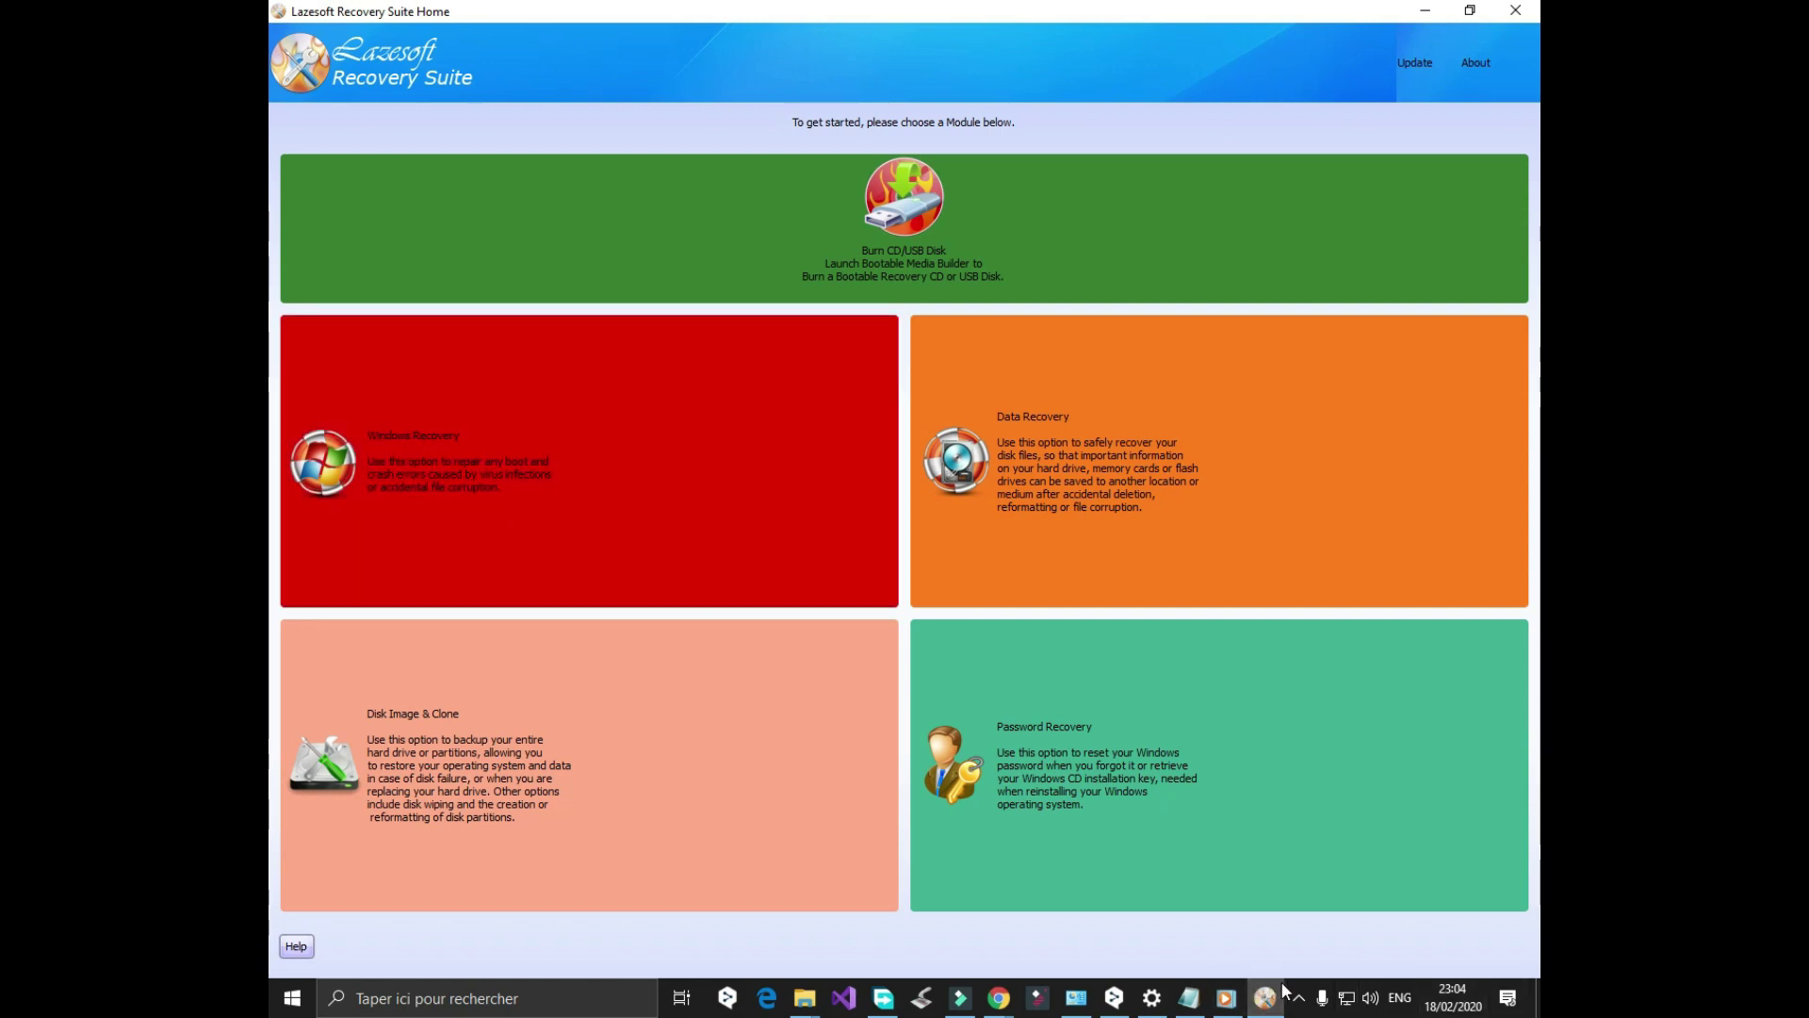
{"action": "left_click", "coordinate": [1298, 994]}
{"action": "left_click", "coordinate": [1293, 961]}
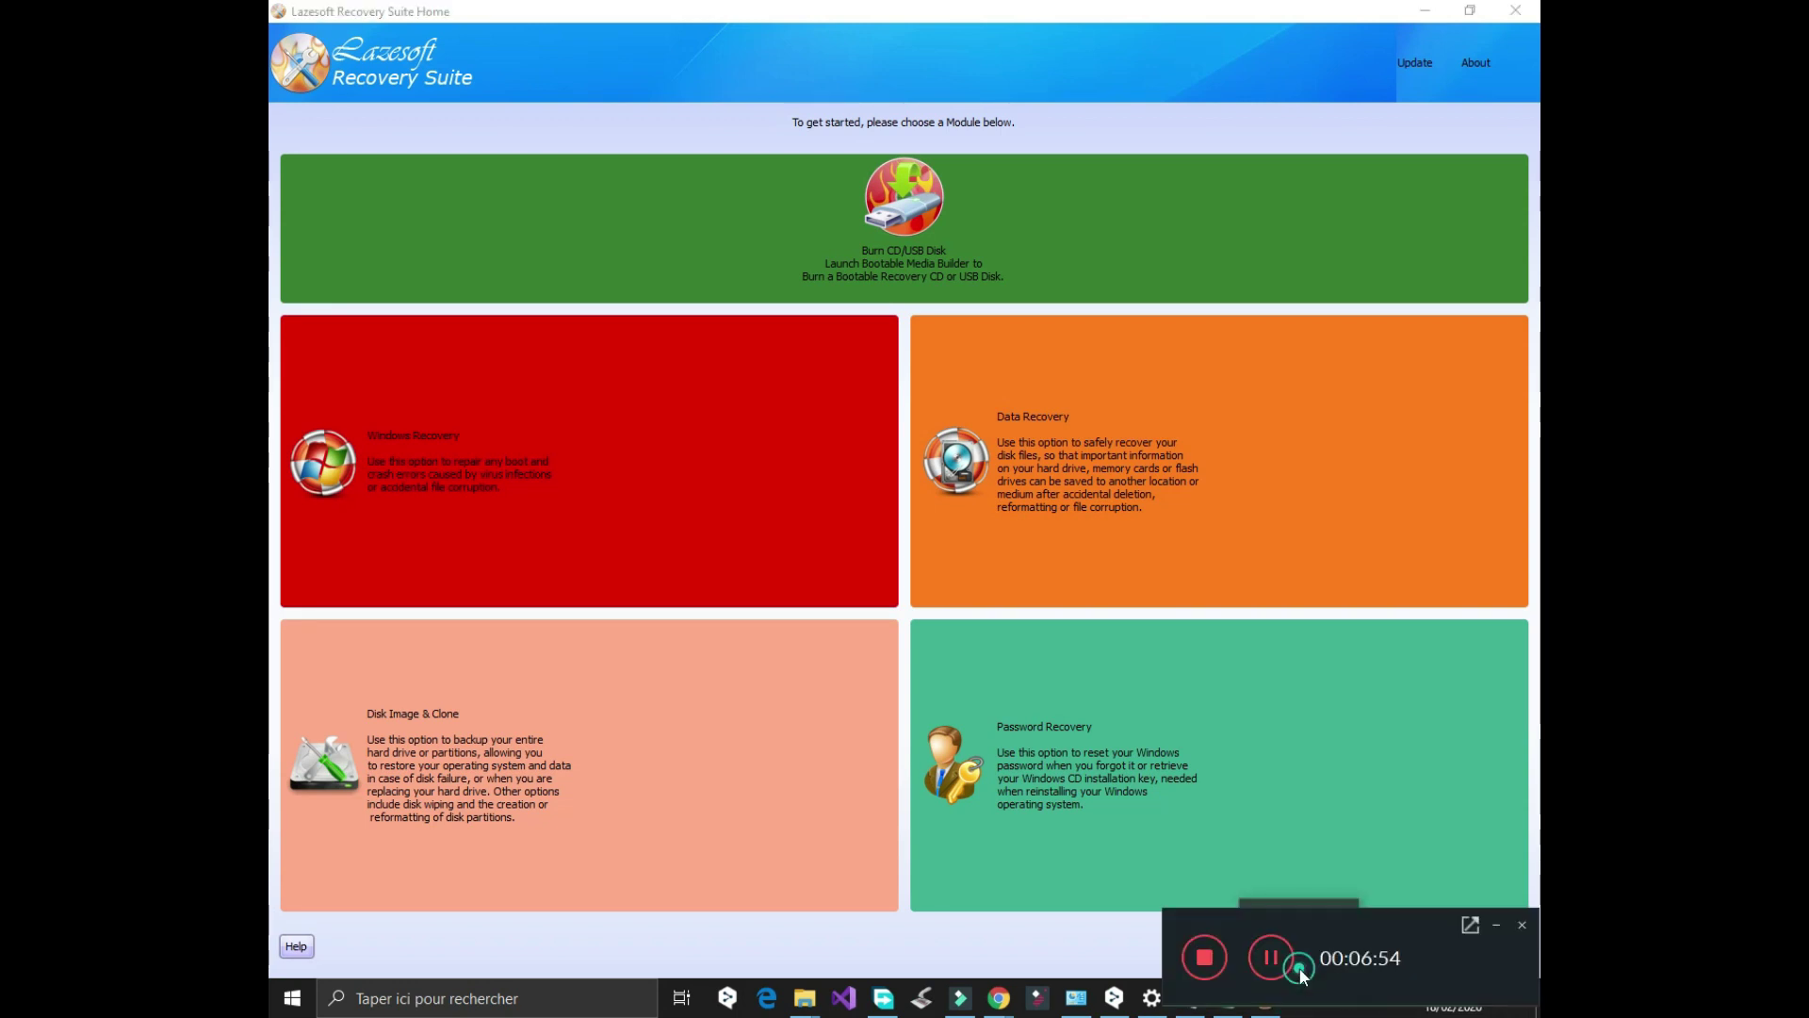
Launch the bootable CD/USB media builder and set the target computer's Windows version to Windows 10 64 bit.
{"action": "left_click", "coordinate": [1281, 961]}
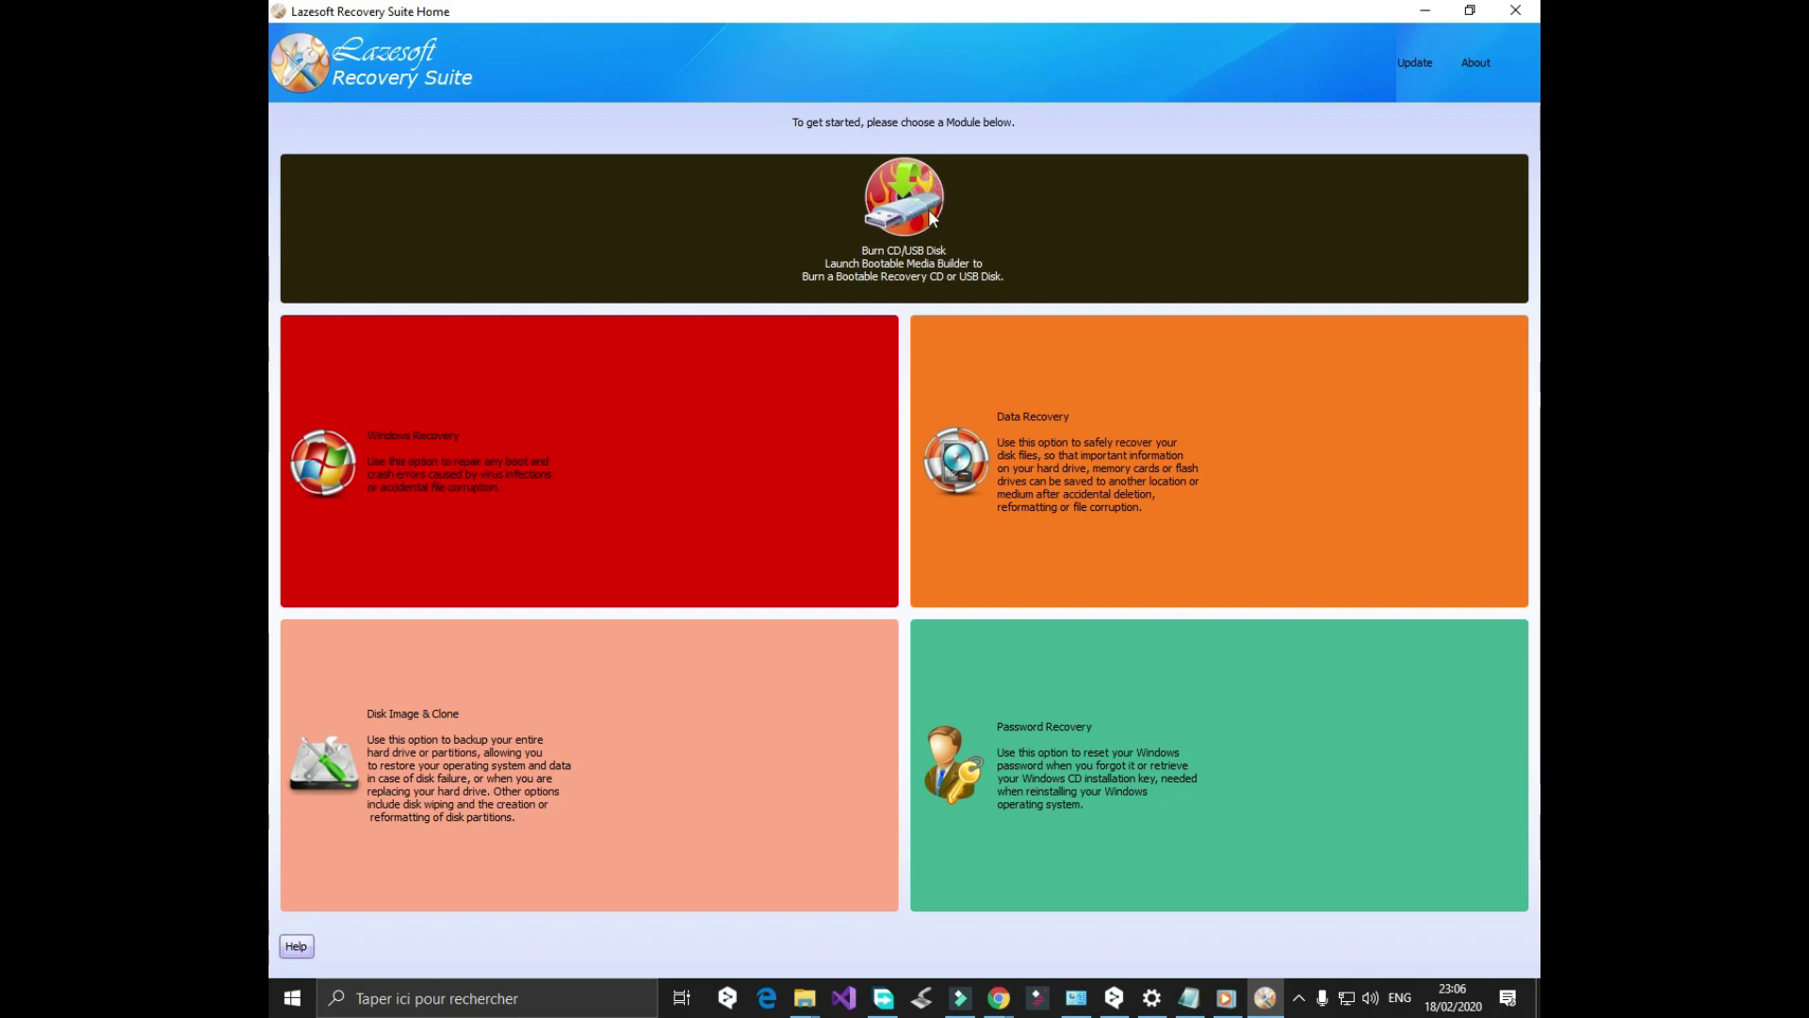
{"action": "left_click", "coordinate": [882, 228]}
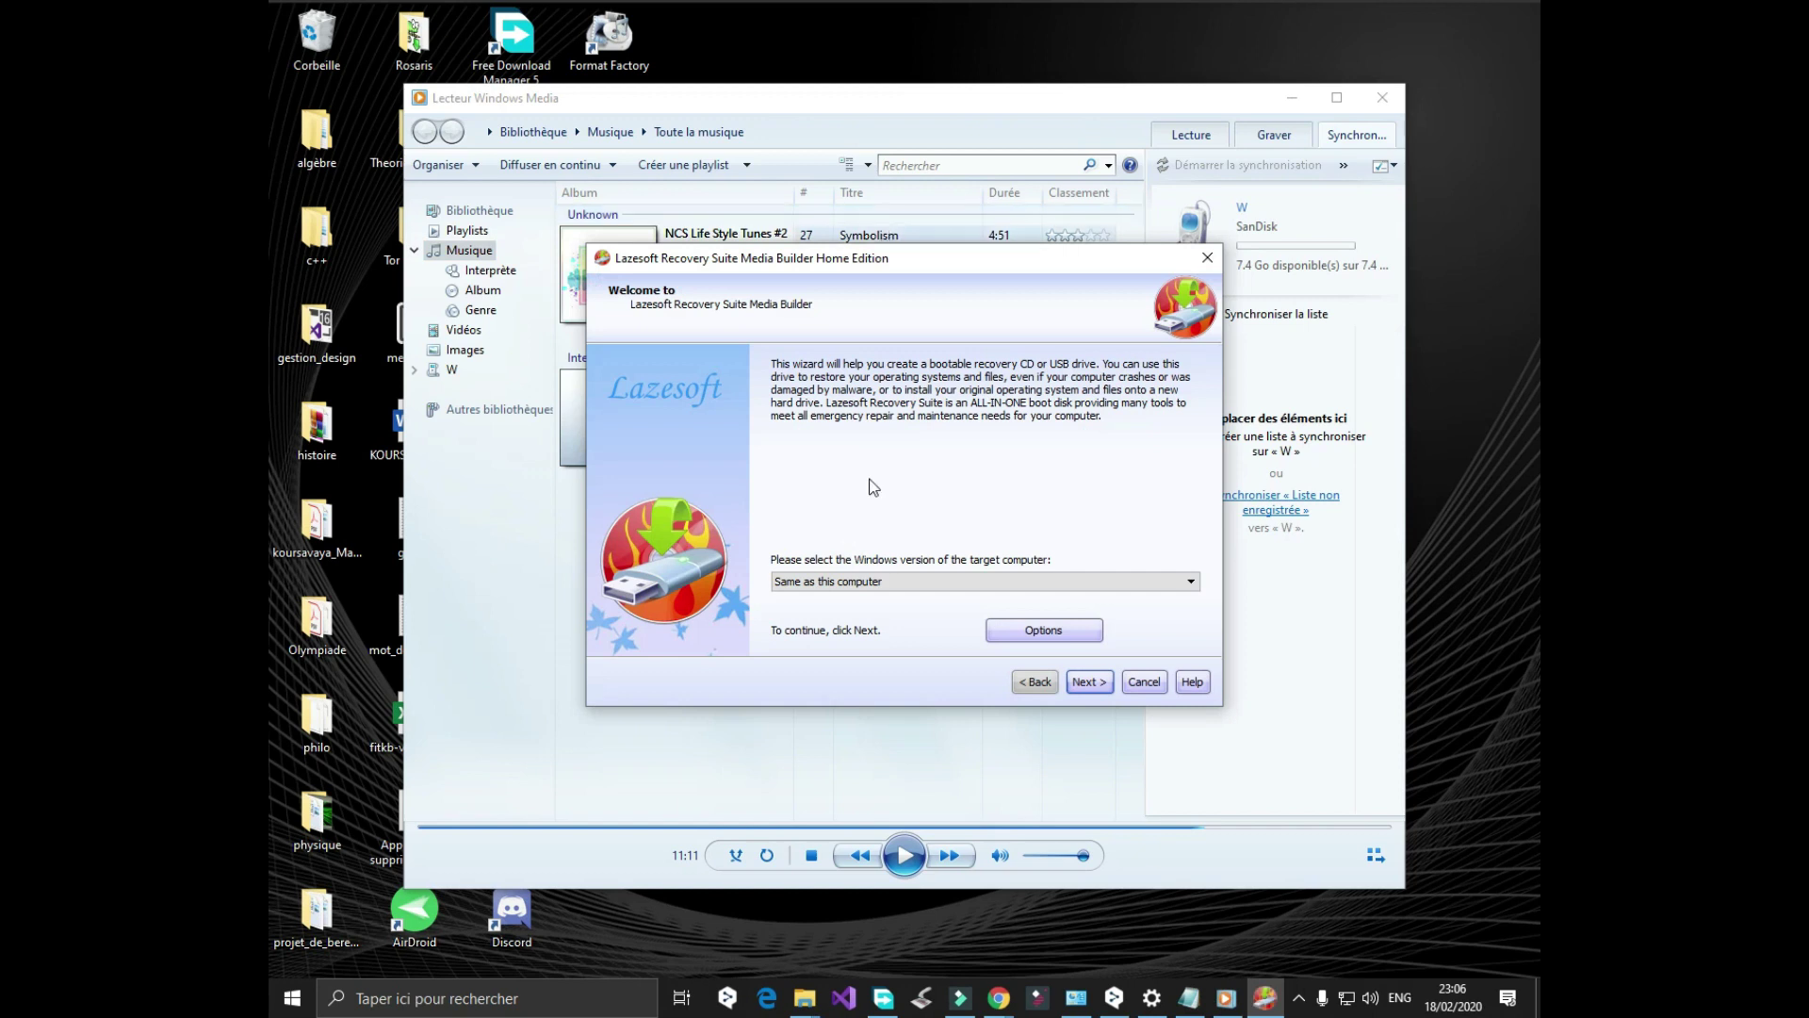
{"action": "left_click", "coordinate": [923, 589]}
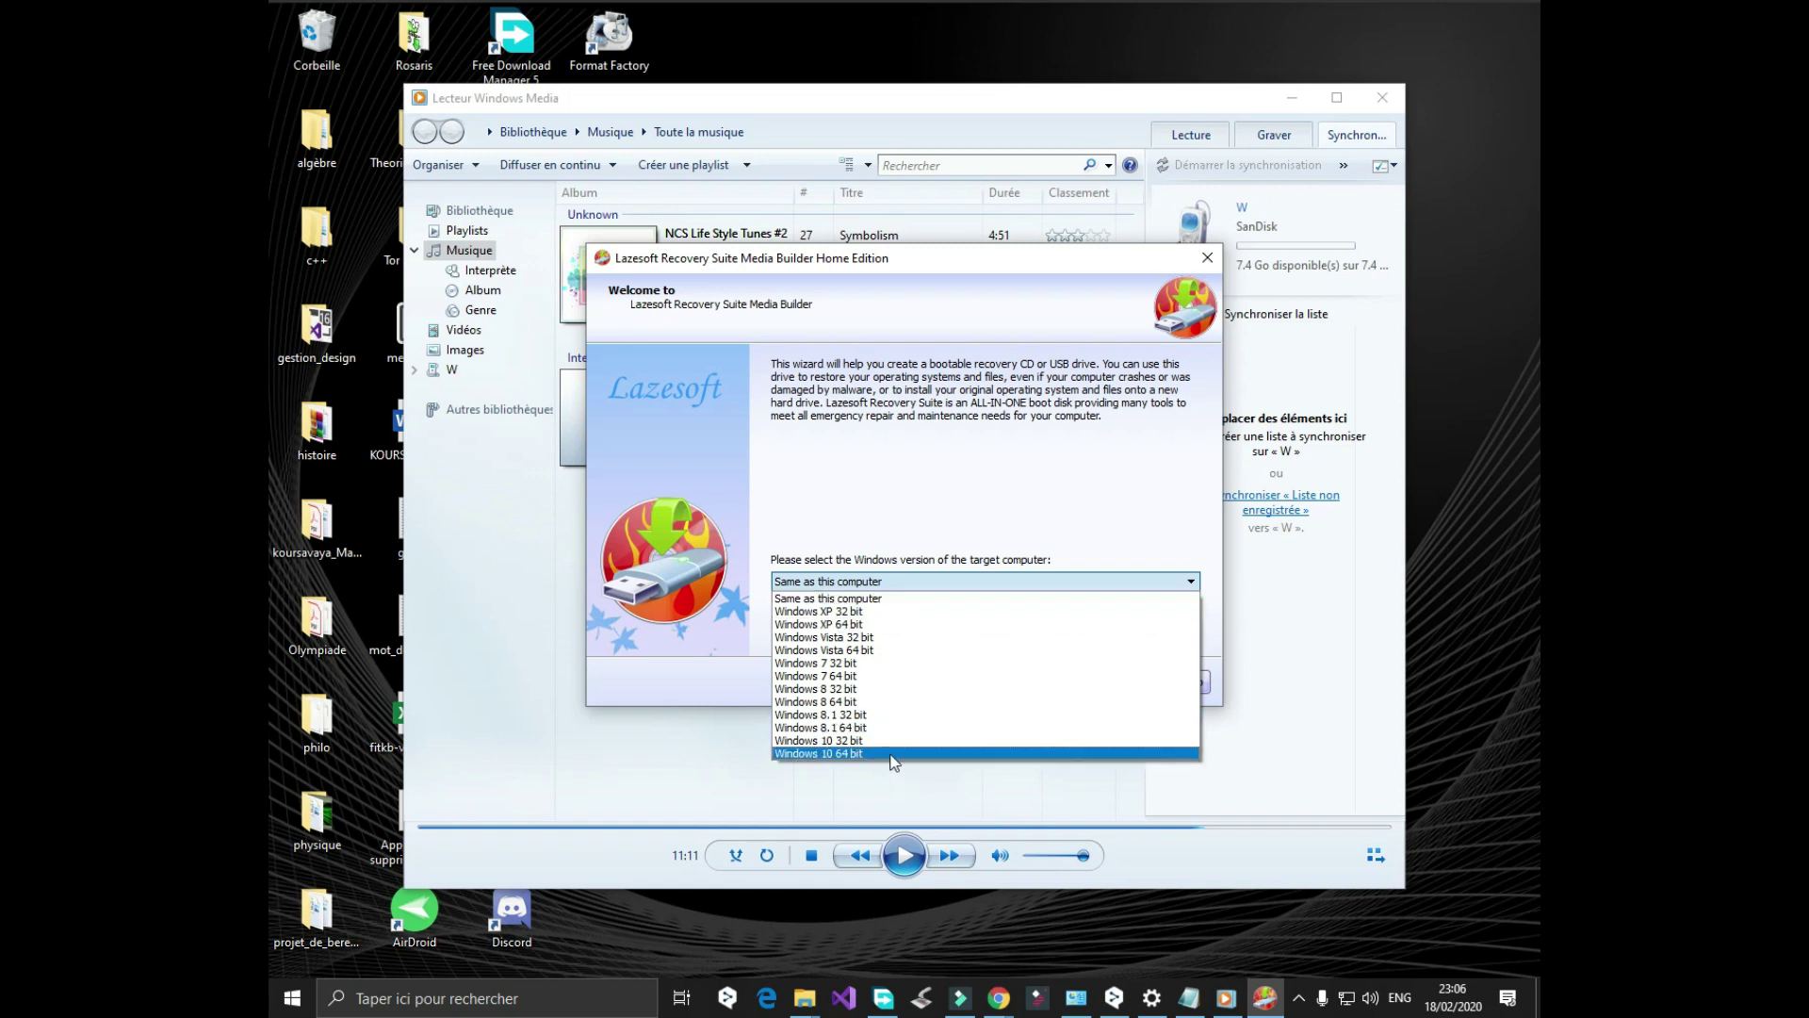
{"action": "left_click", "coordinate": [892, 755]}
{"action": "left_click", "coordinate": [883, 582]}
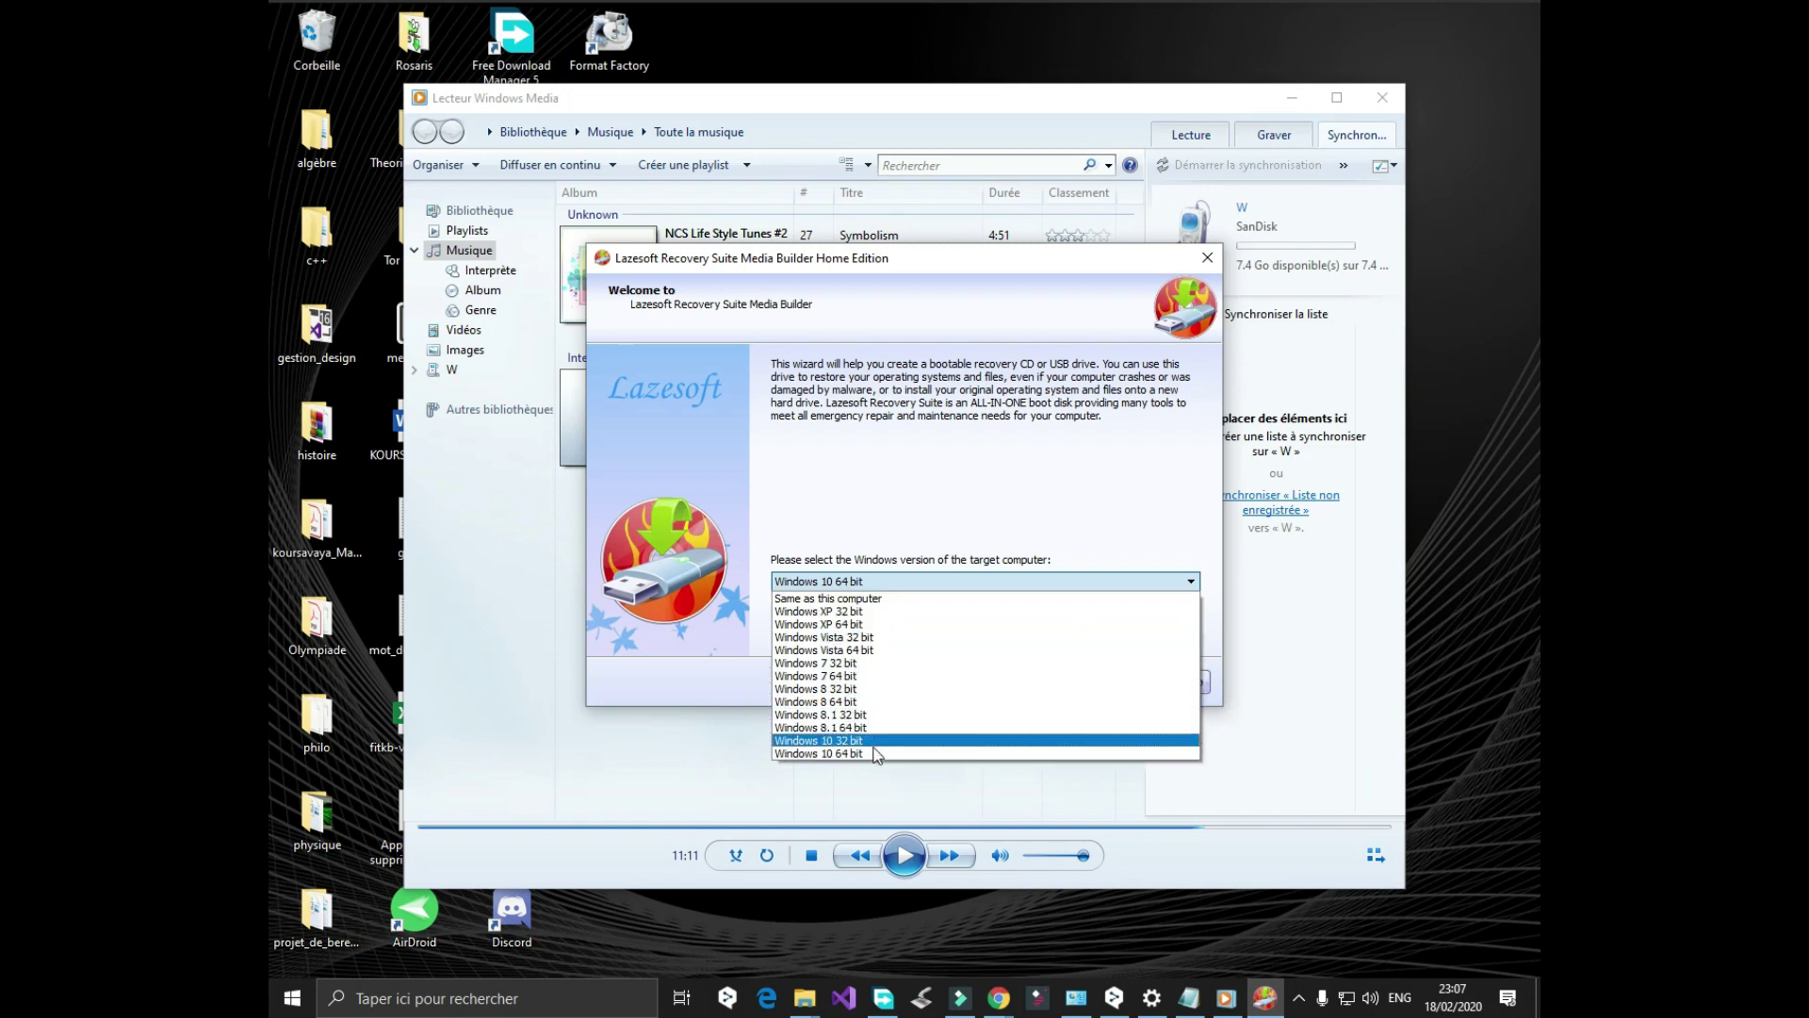
{"action": "left_click", "coordinate": [898, 584]}
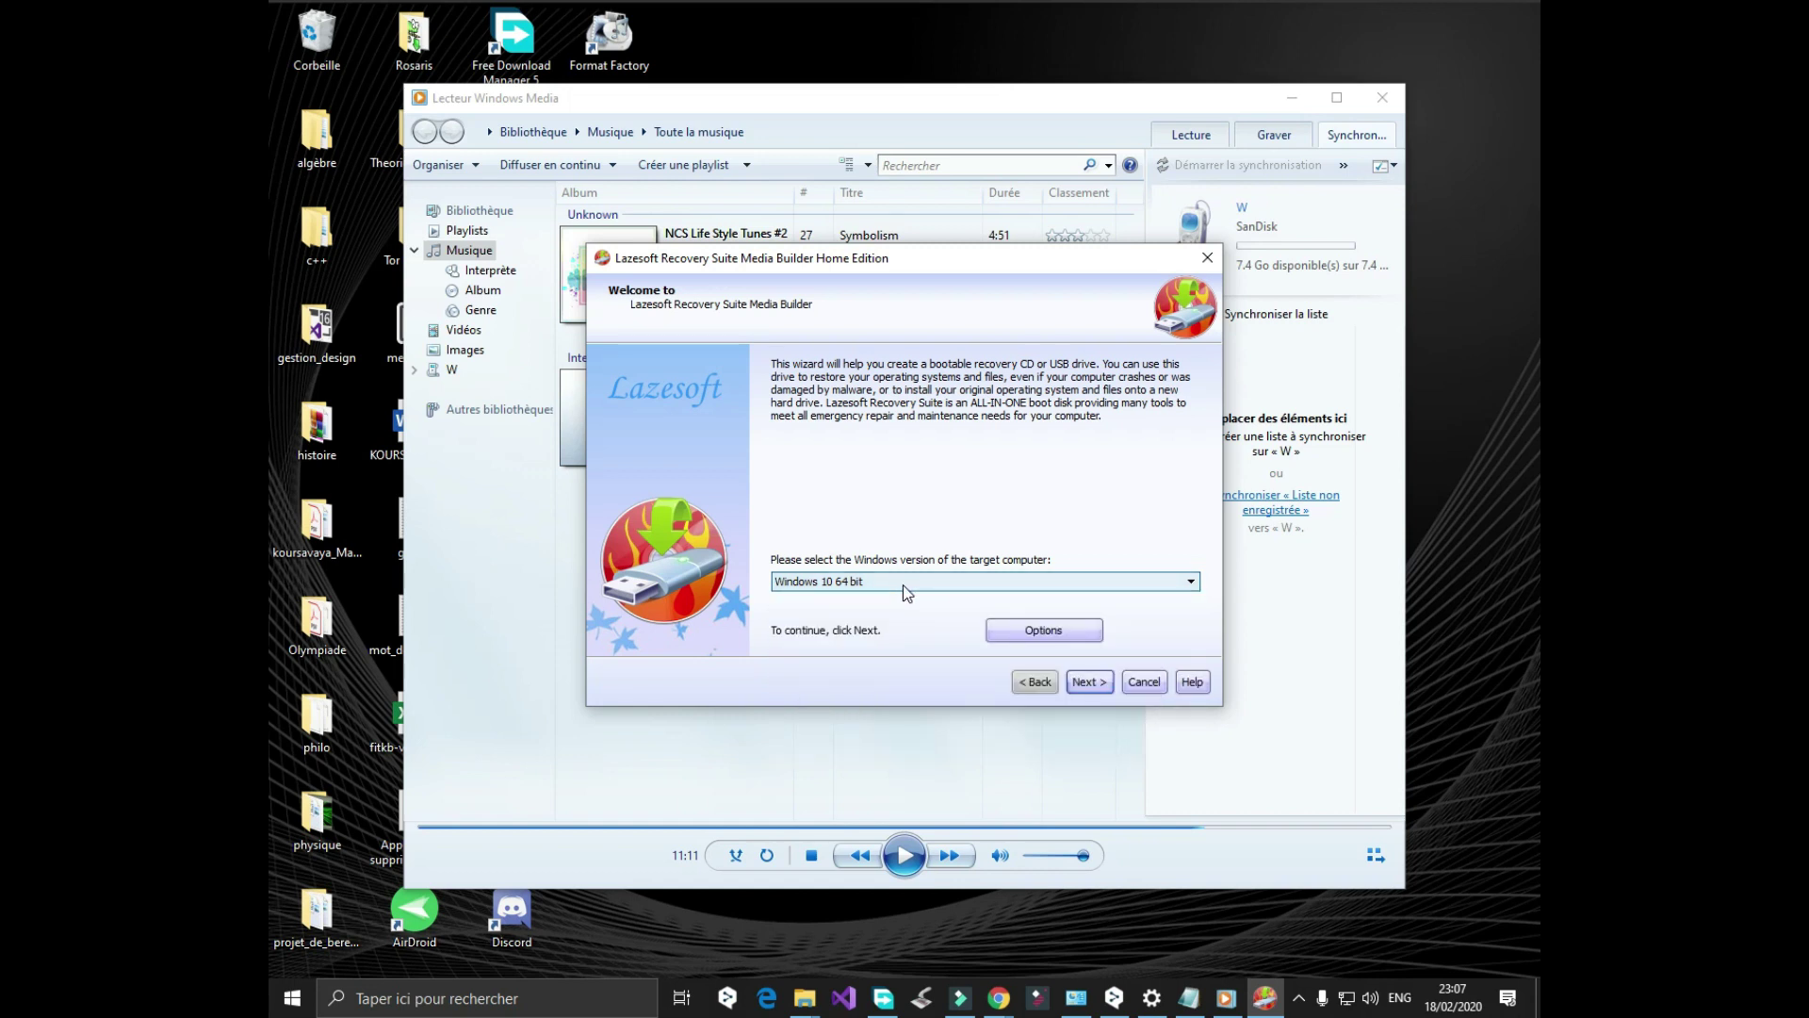
{"action": "left_click", "coordinate": [906, 585]}
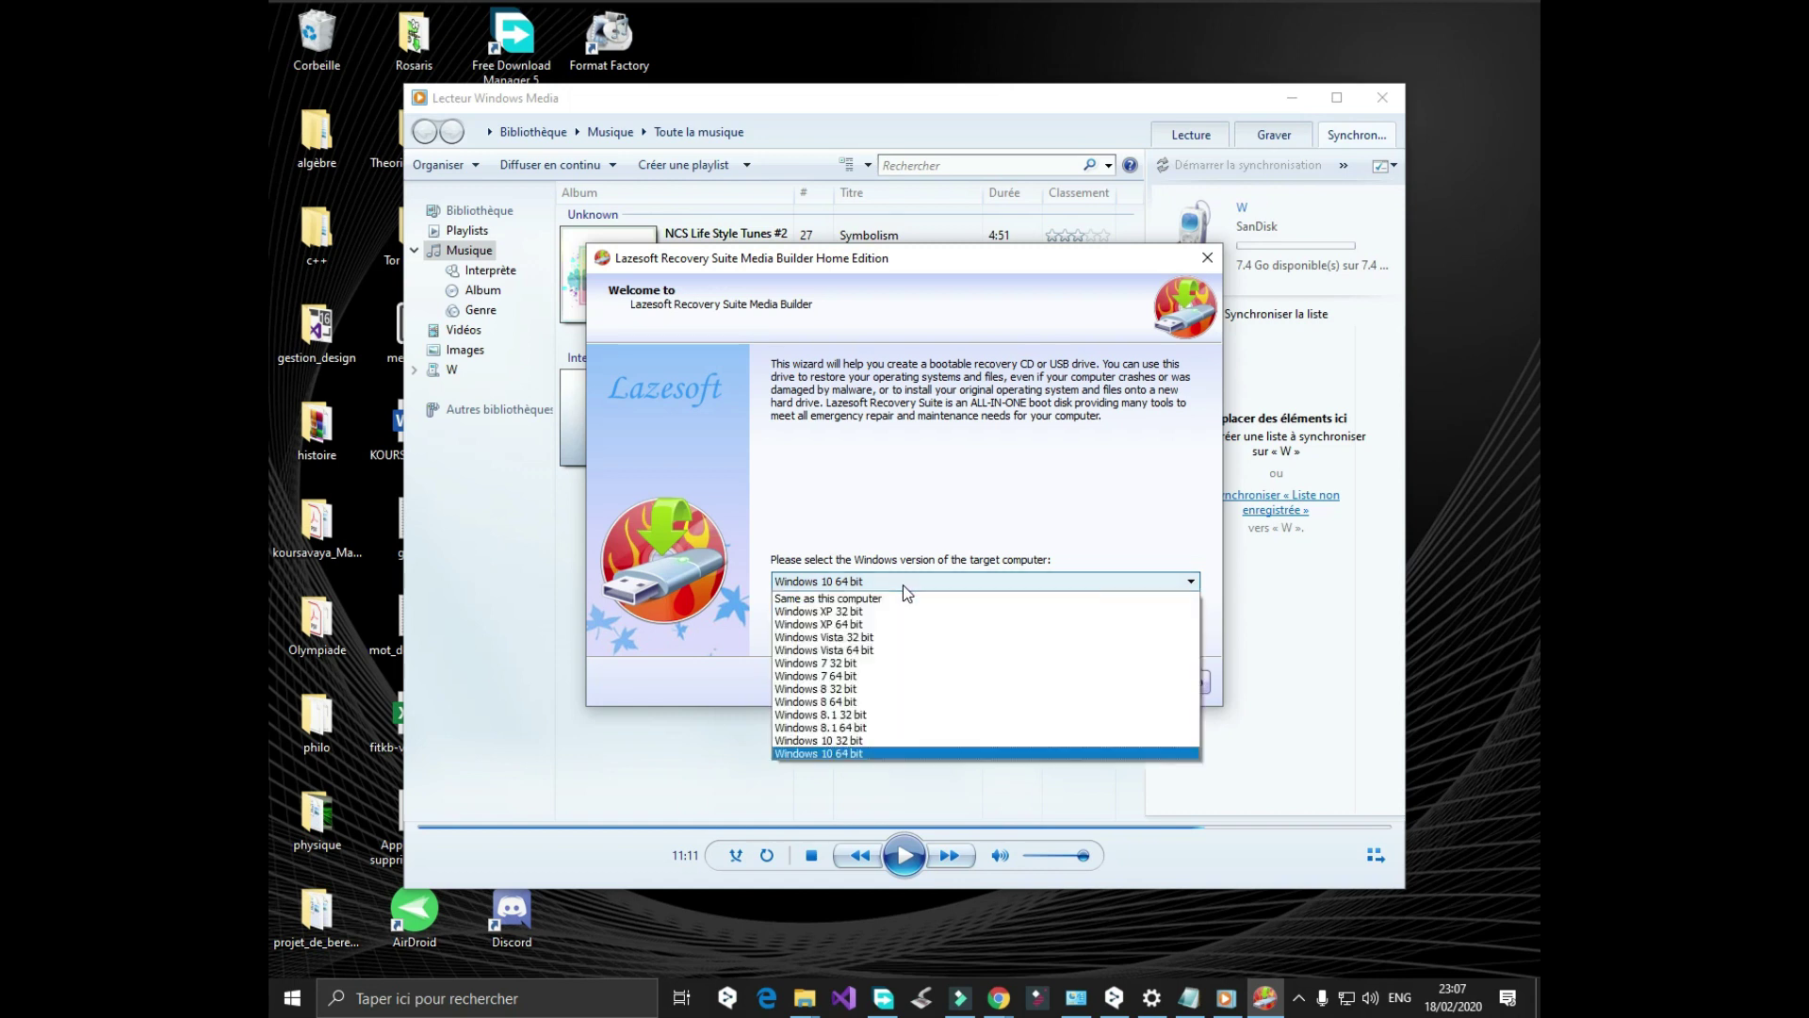
{"action": "left_click", "coordinate": [867, 754]}
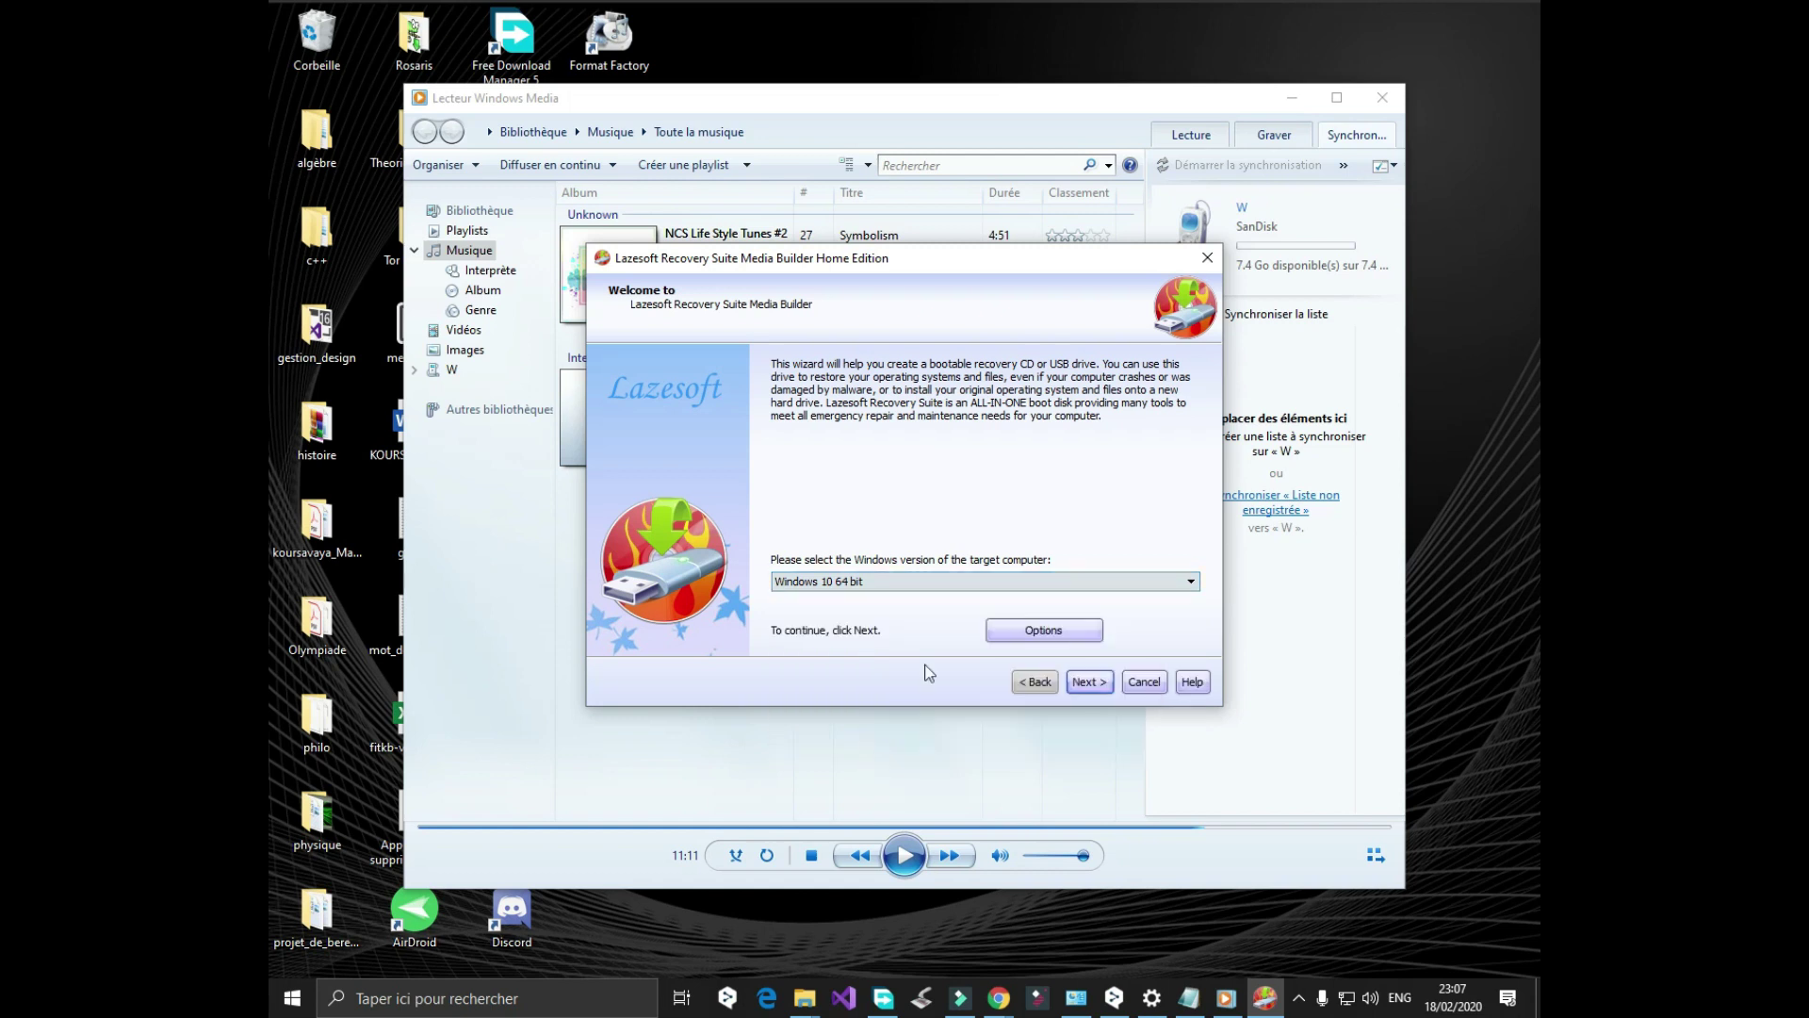
Continue to the bootable media selection and choose USB Flash on drive E: as the device to create.
{"action": "left_click", "coordinate": [1085, 685]}
{"action": "left_click", "coordinate": [1056, 685]}
{"action": "left_click", "coordinate": [1090, 681]}
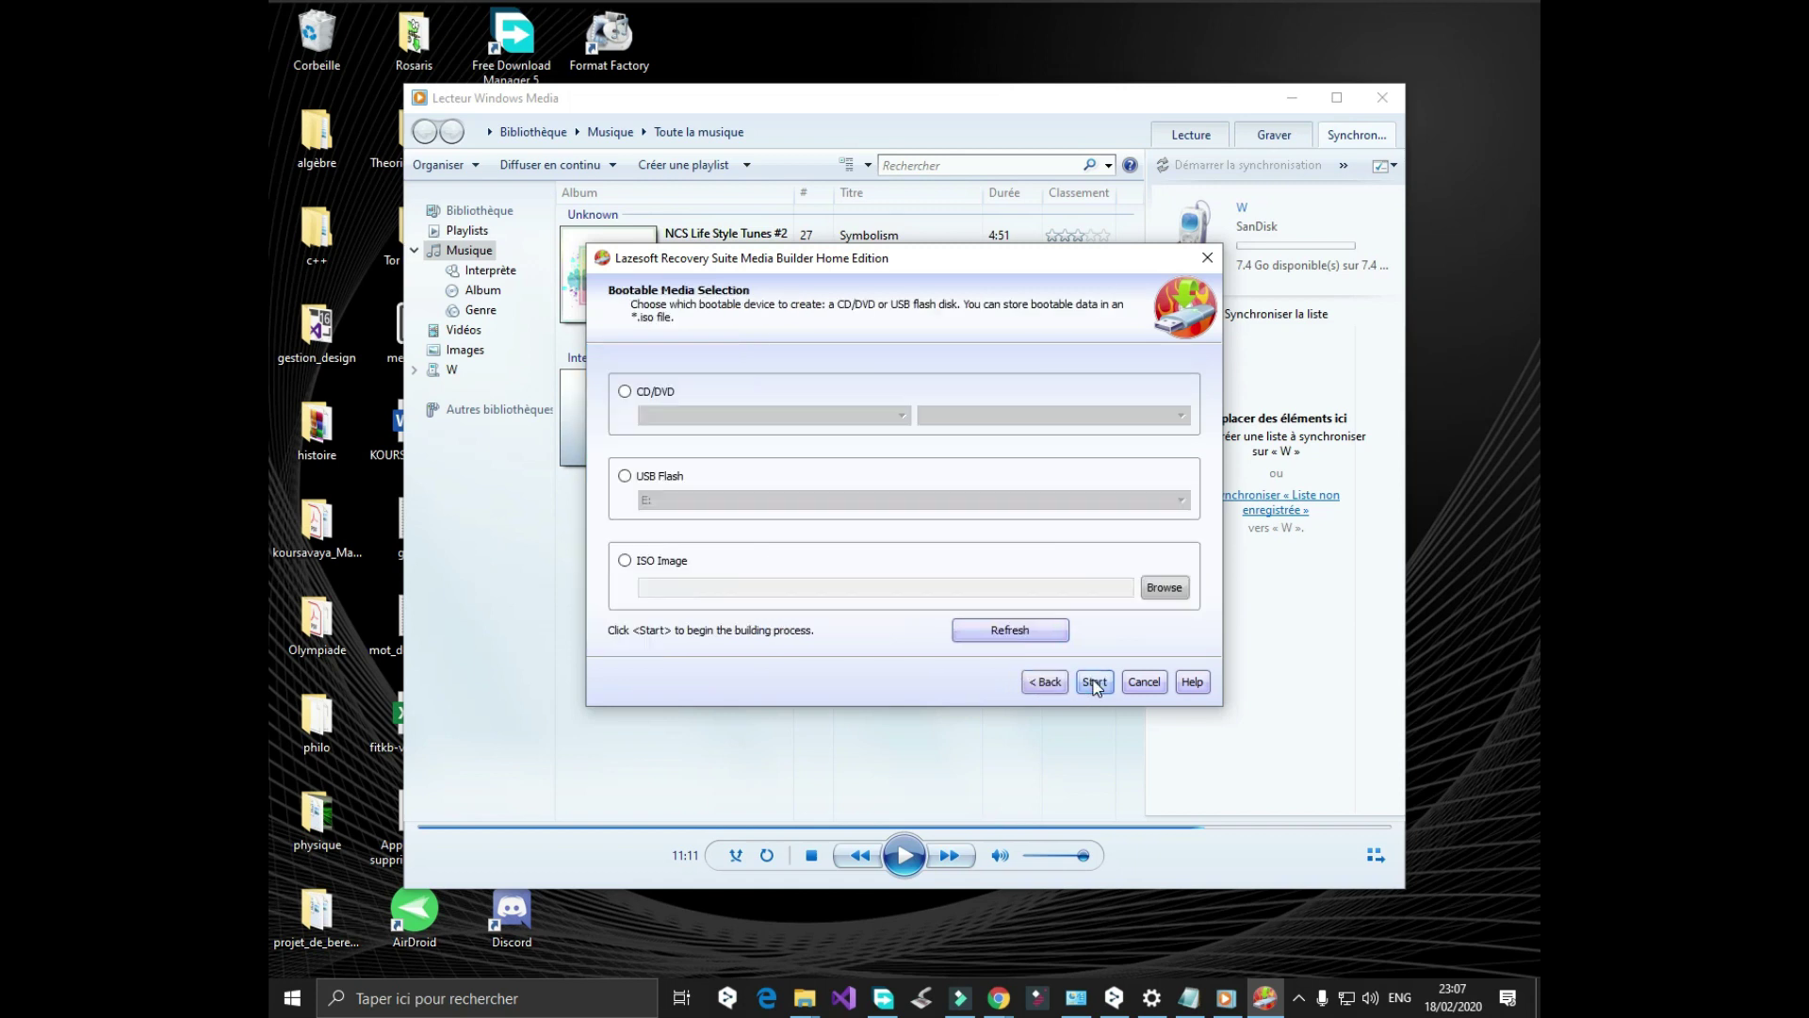
{"action": "left_click", "coordinate": [624, 476]}
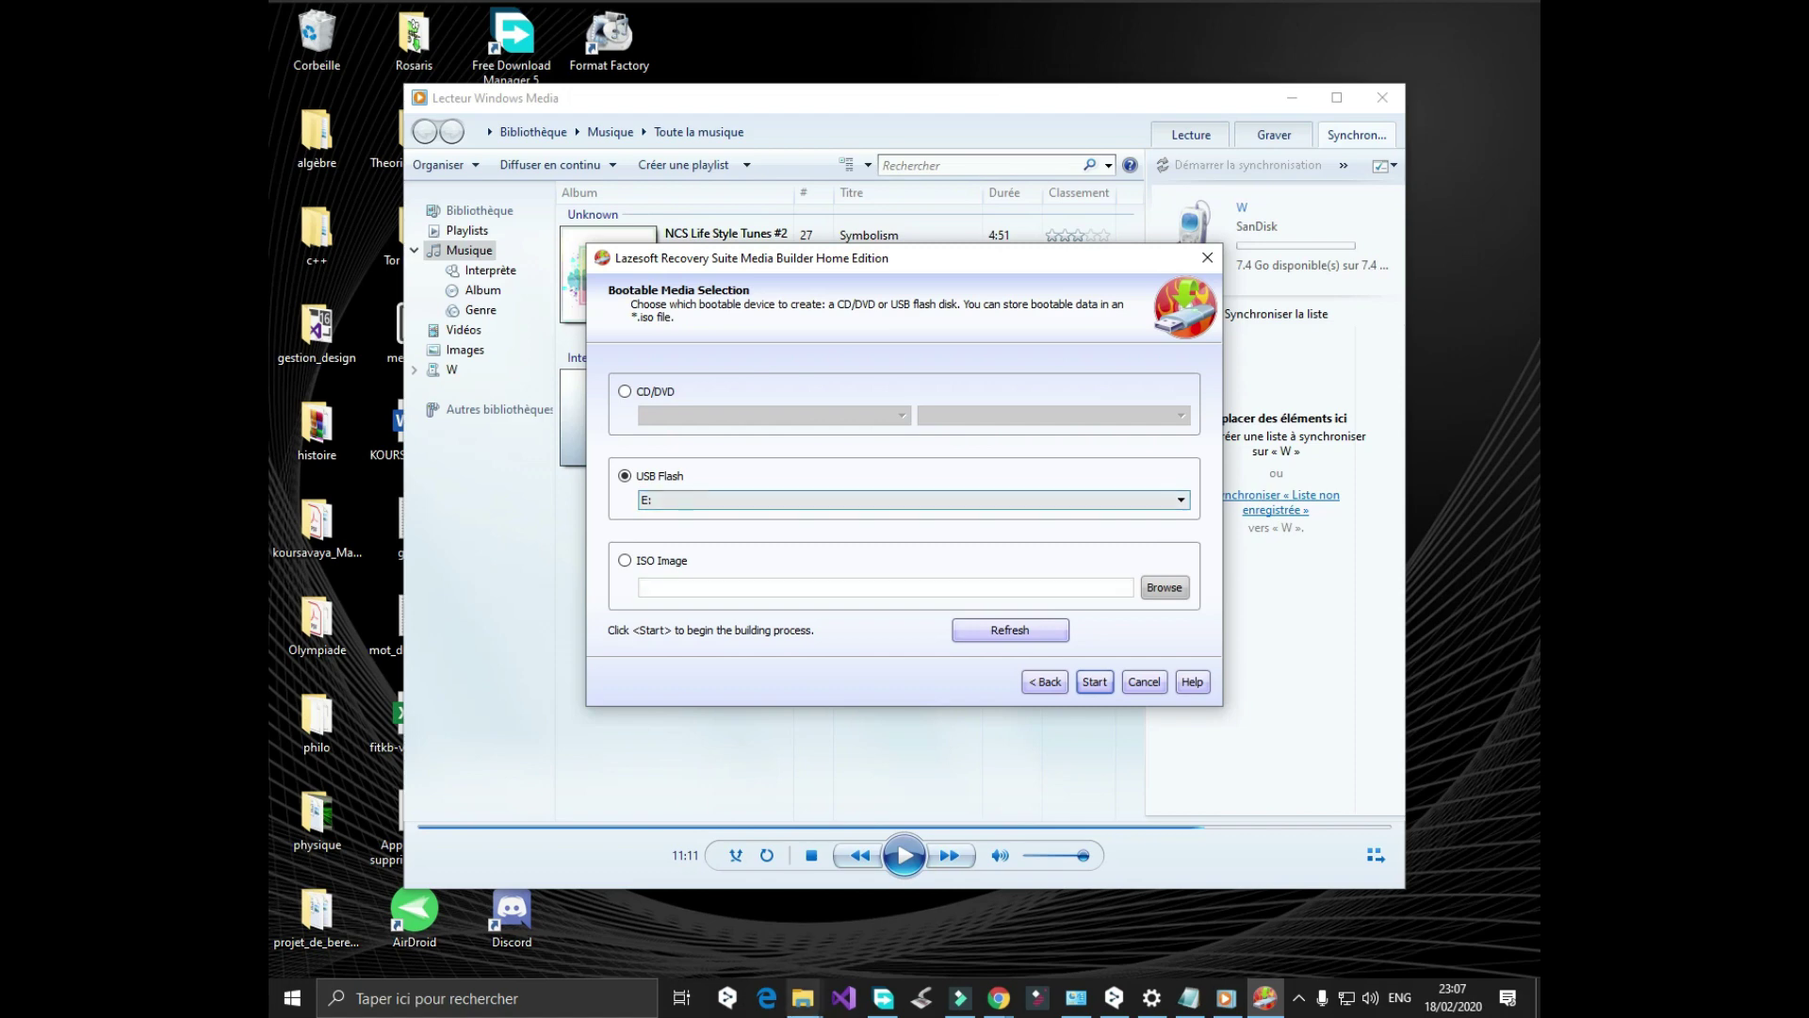
Check the contents of the W (E:) USB drive in File Explorer, then return to the media builder.
{"action": "left_click", "coordinate": [811, 1007]}
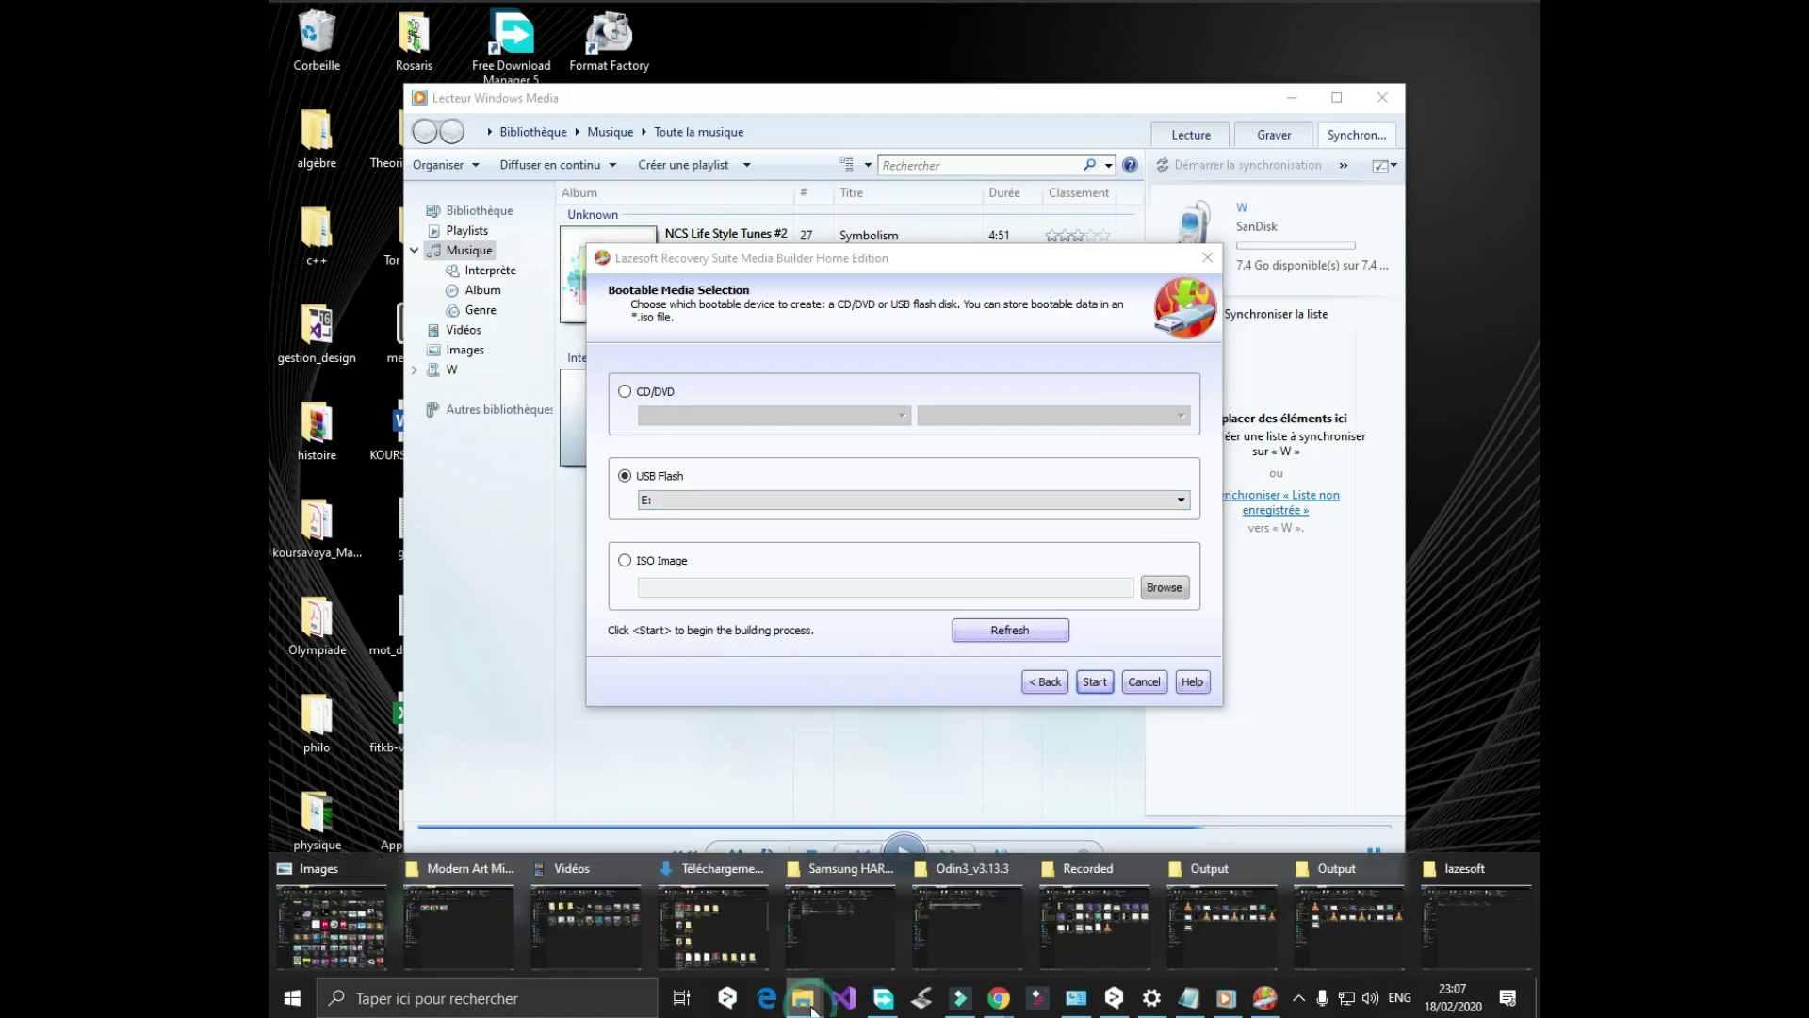
{"action": "left_click", "coordinate": [451, 928]}
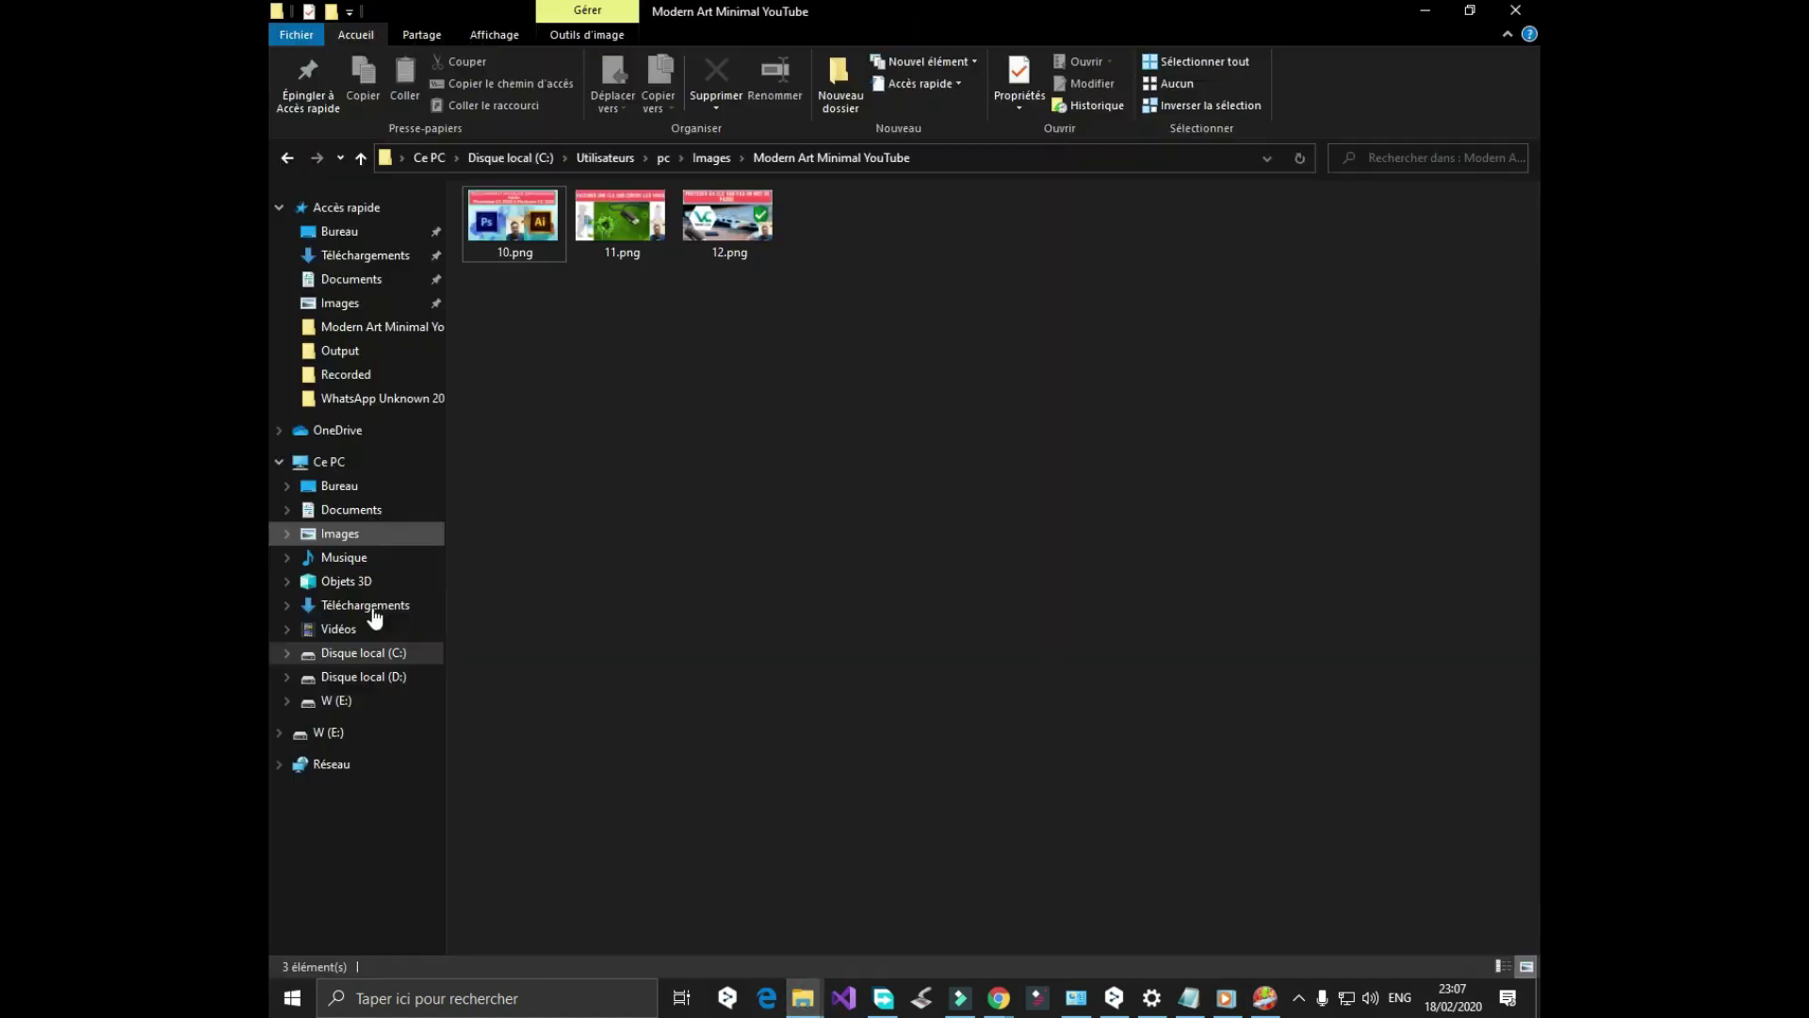
{"action": "left_click", "coordinate": [342, 466]}
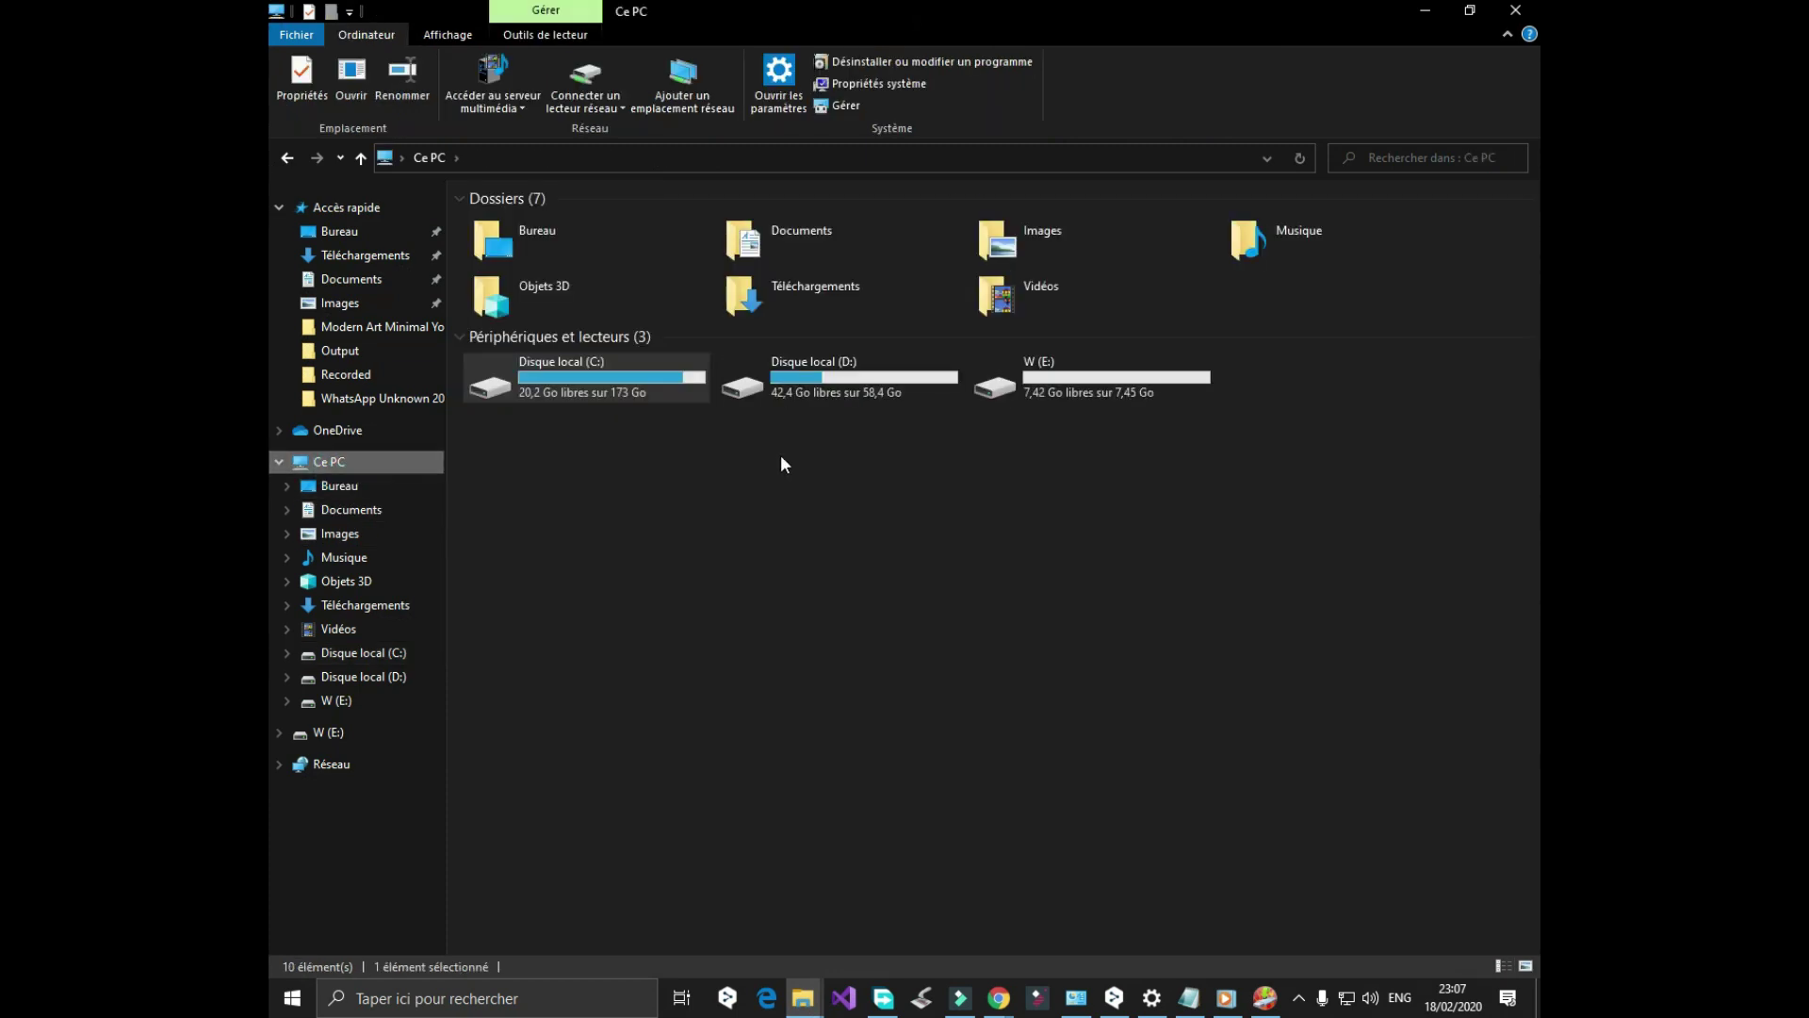
{"action": "double_click", "coordinate": [1084, 364]}
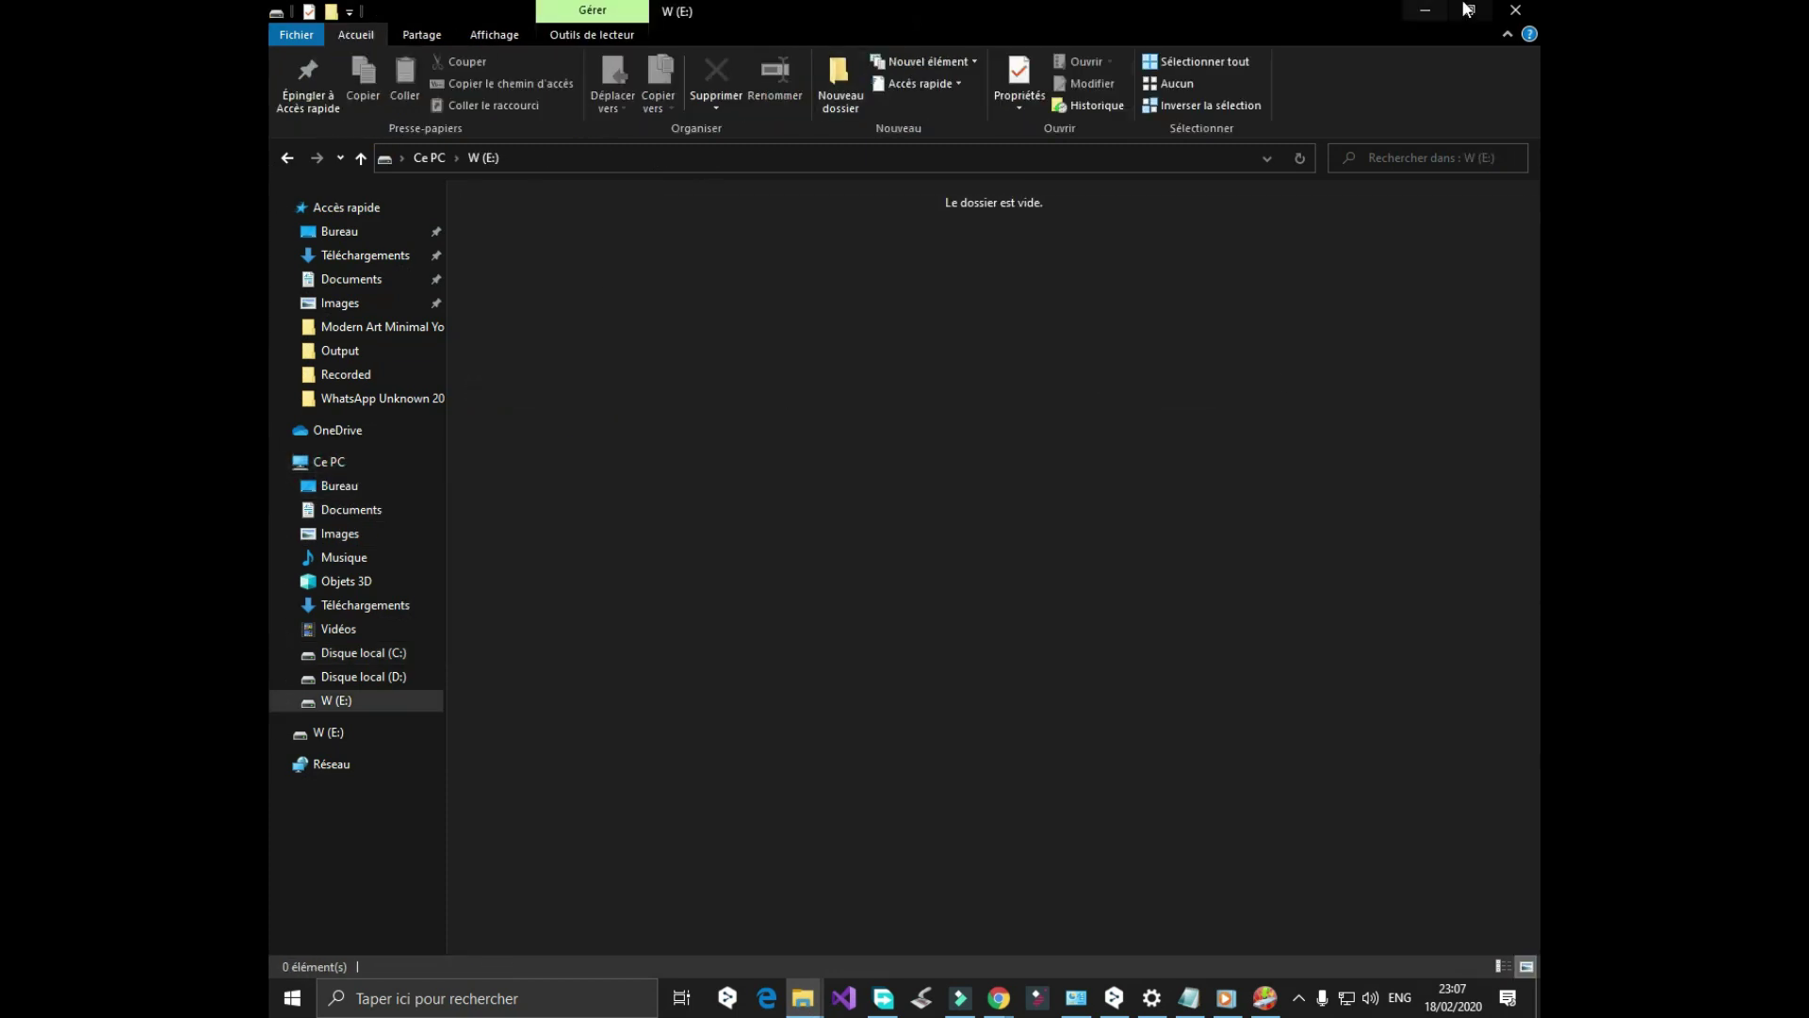
{"action": "left_click", "coordinate": [1265, 998]}
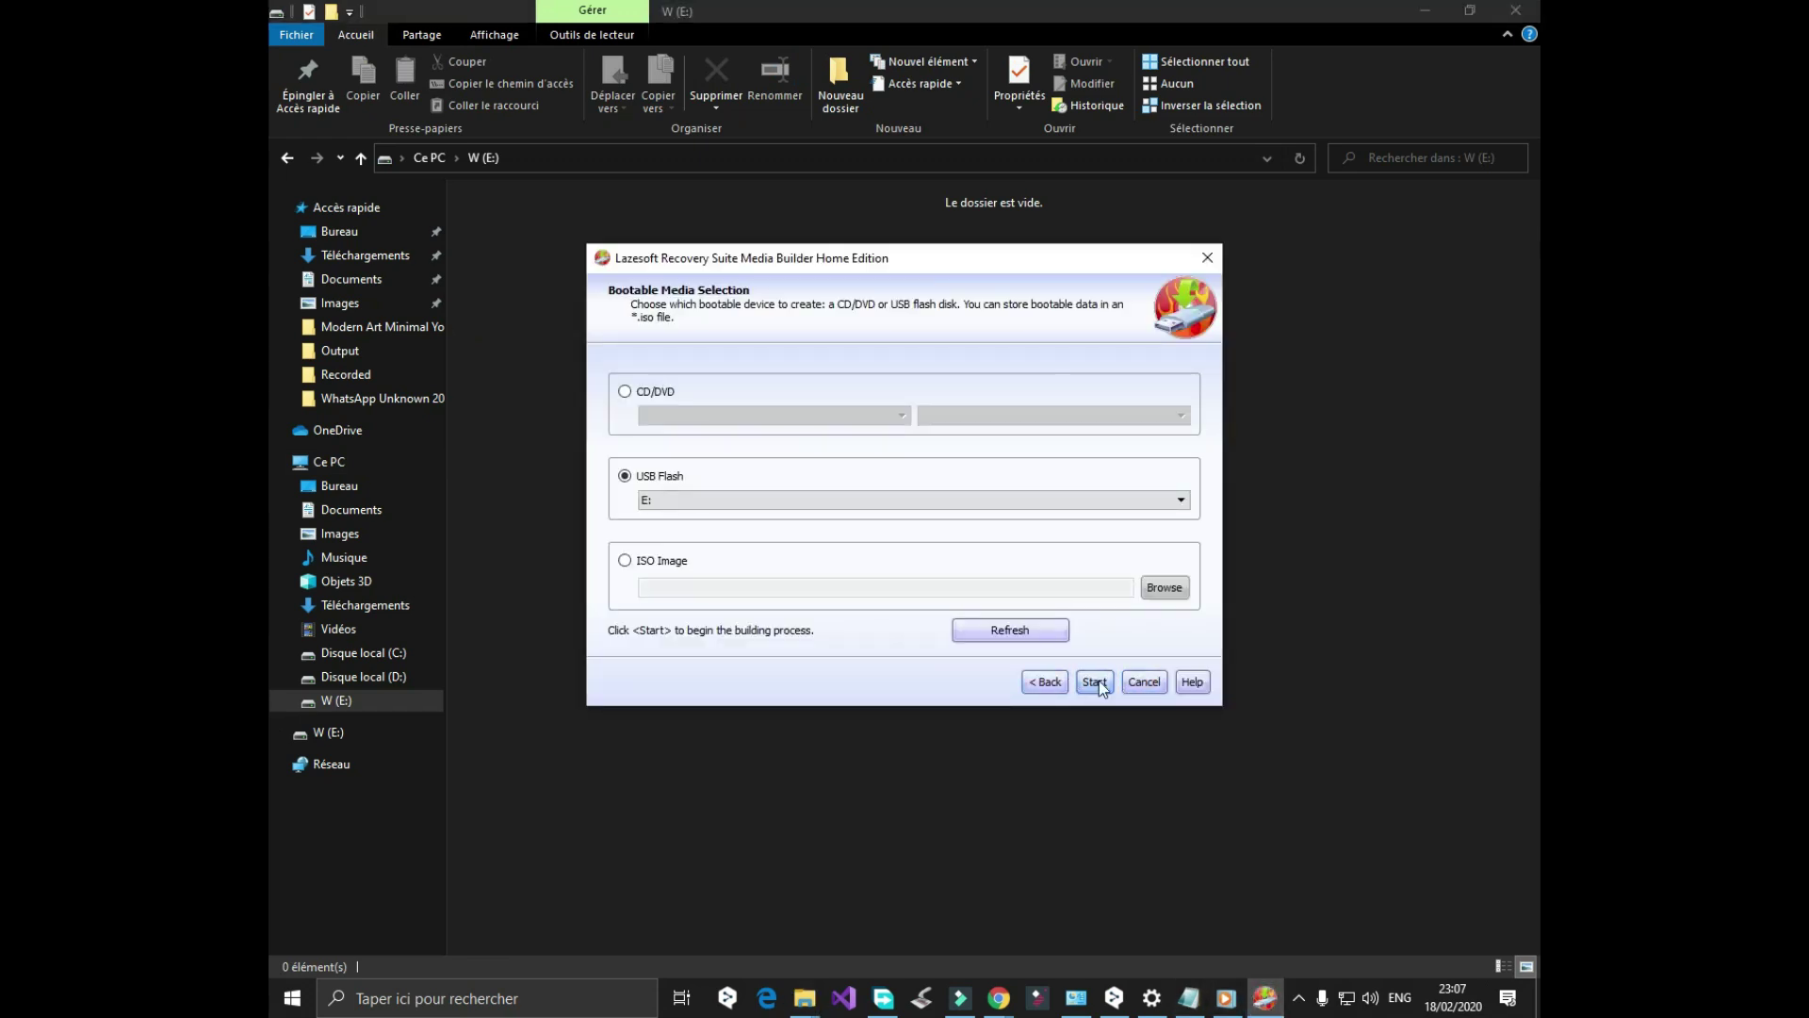
Start building the bootable USB disk, approve formatting drive E:, and close the Windows Media Player window.
{"action": "left_click", "coordinate": [1096, 682]}
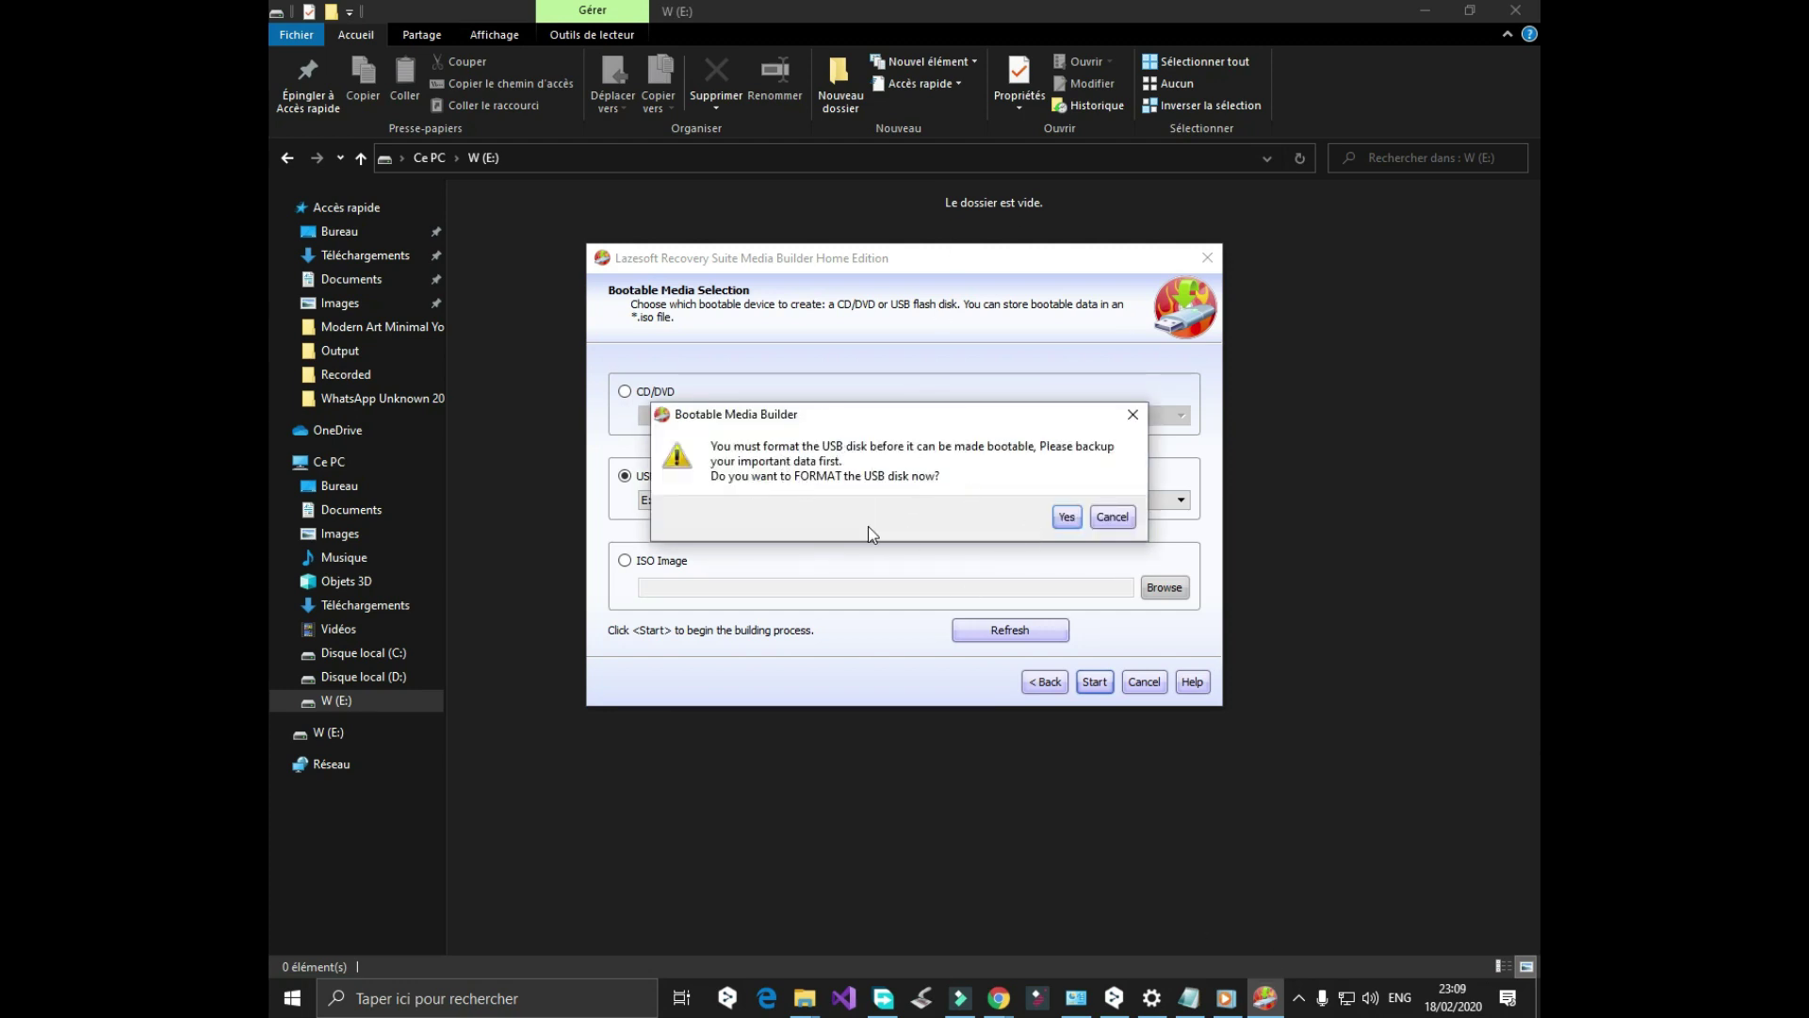
{"action": "left_click", "coordinate": [1067, 519]}
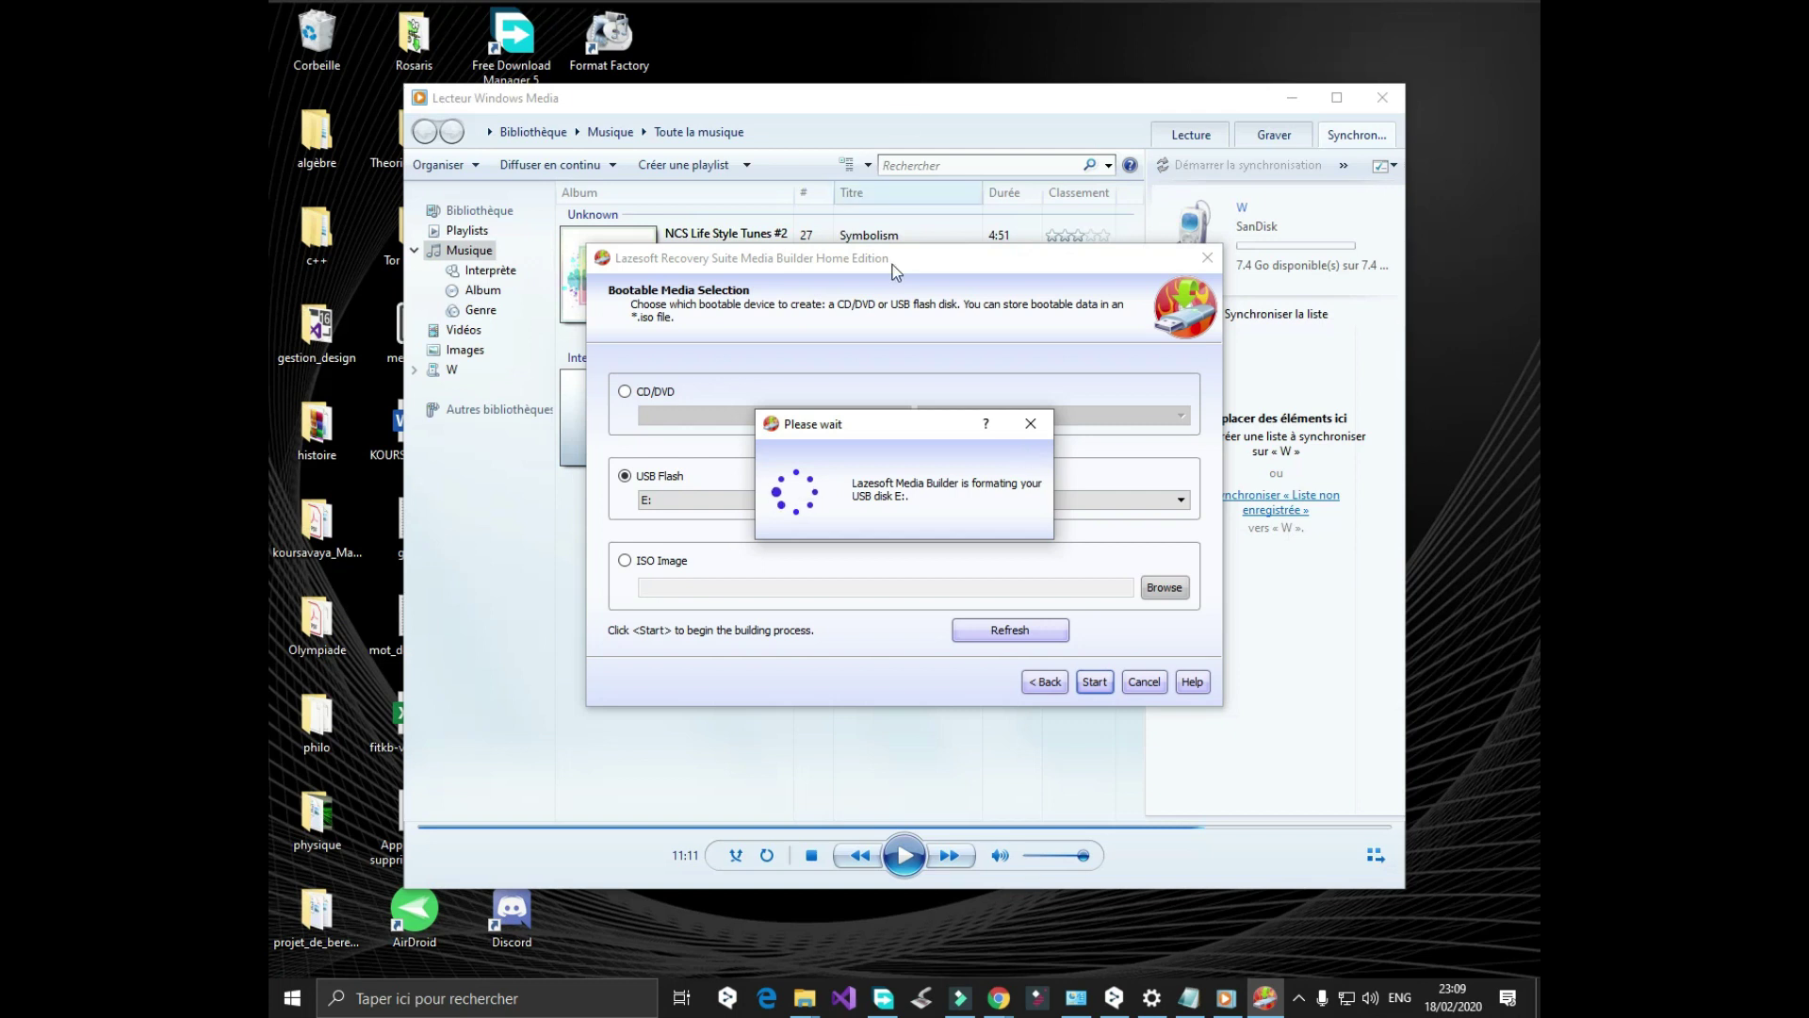
{"action": "left_click", "coordinate": [1207, 154]}
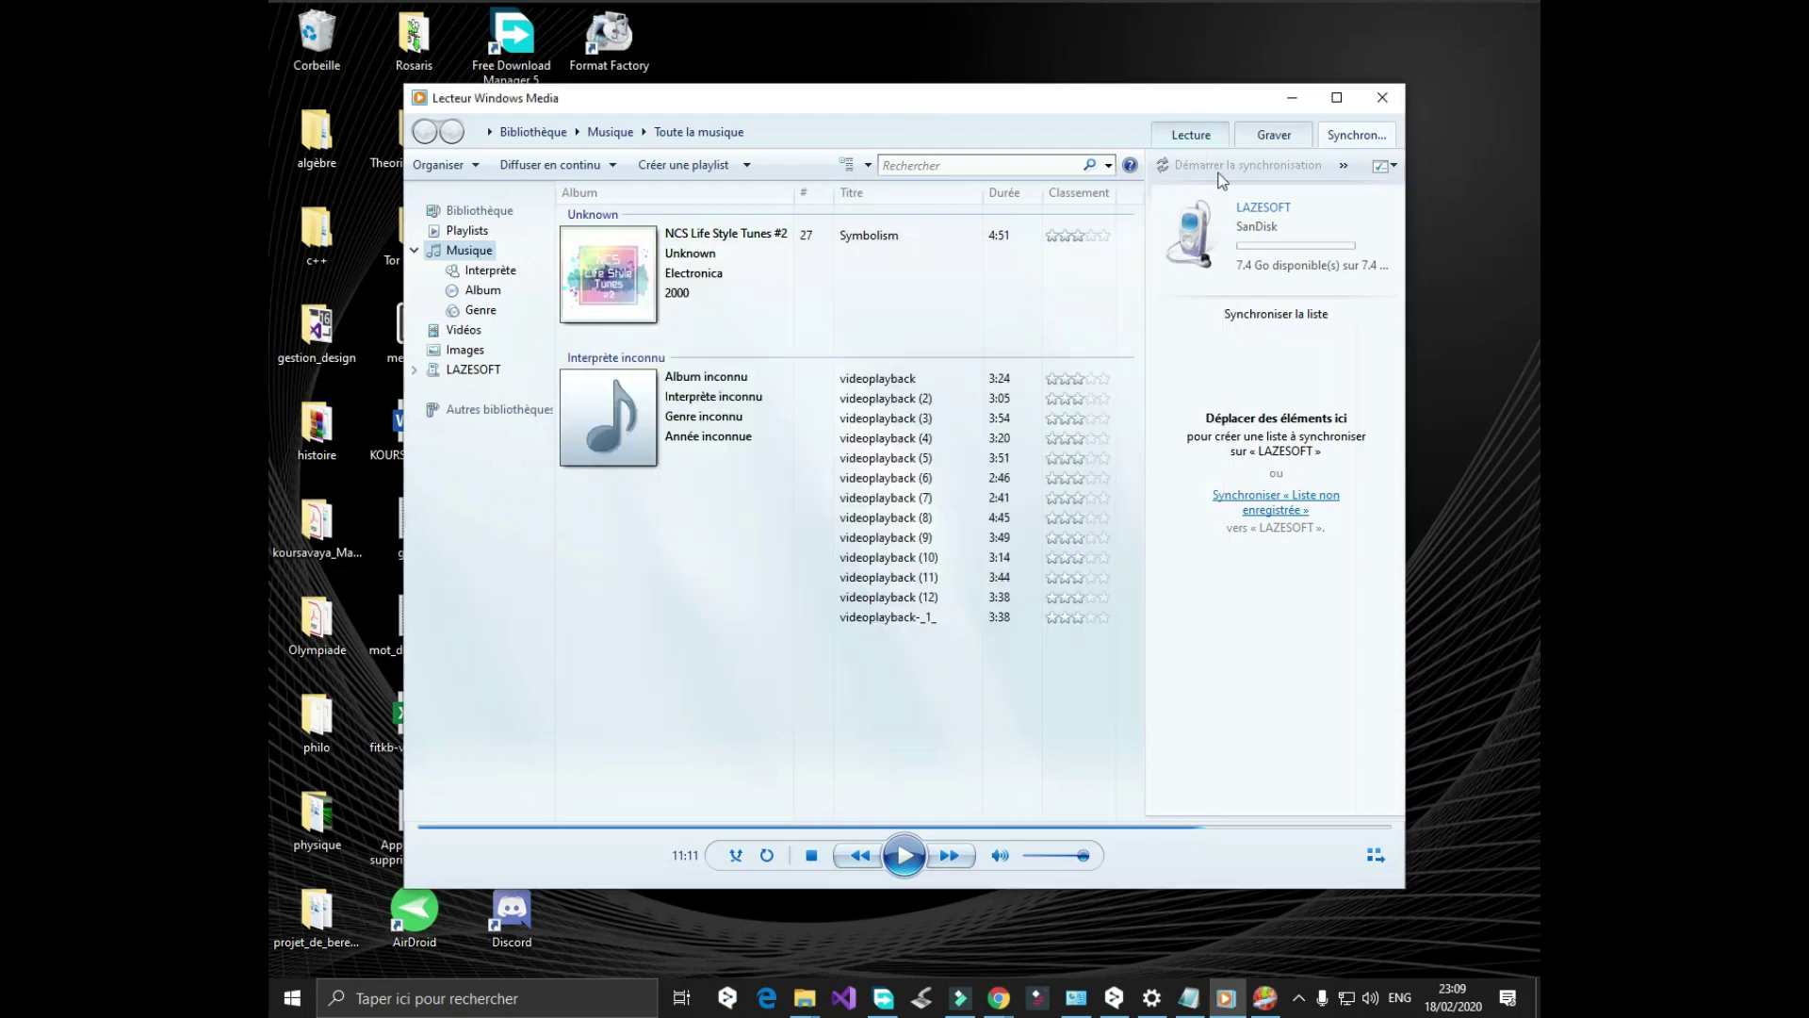
{"action": "left_click", "coordinate": [1374, 102]}
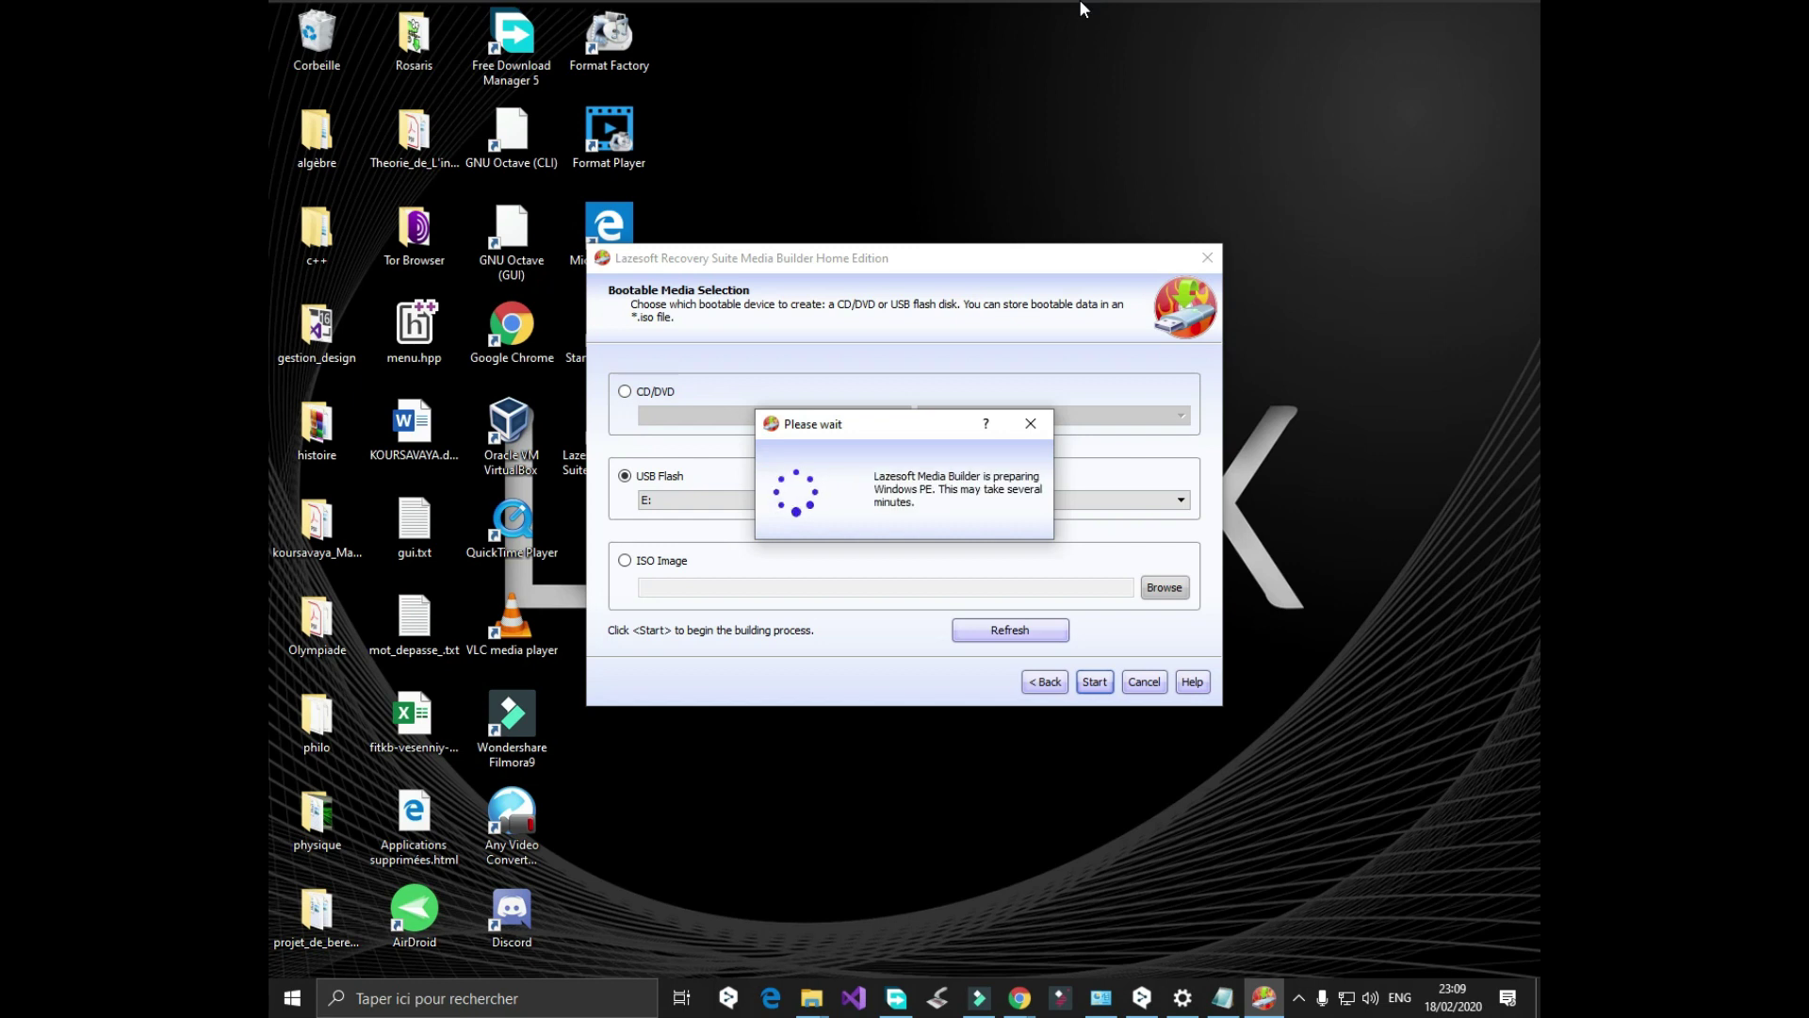
Finish the media builder wizard once the recovery disk is ready.
{"action": "left_click", "coordinate": [1304, 987]}
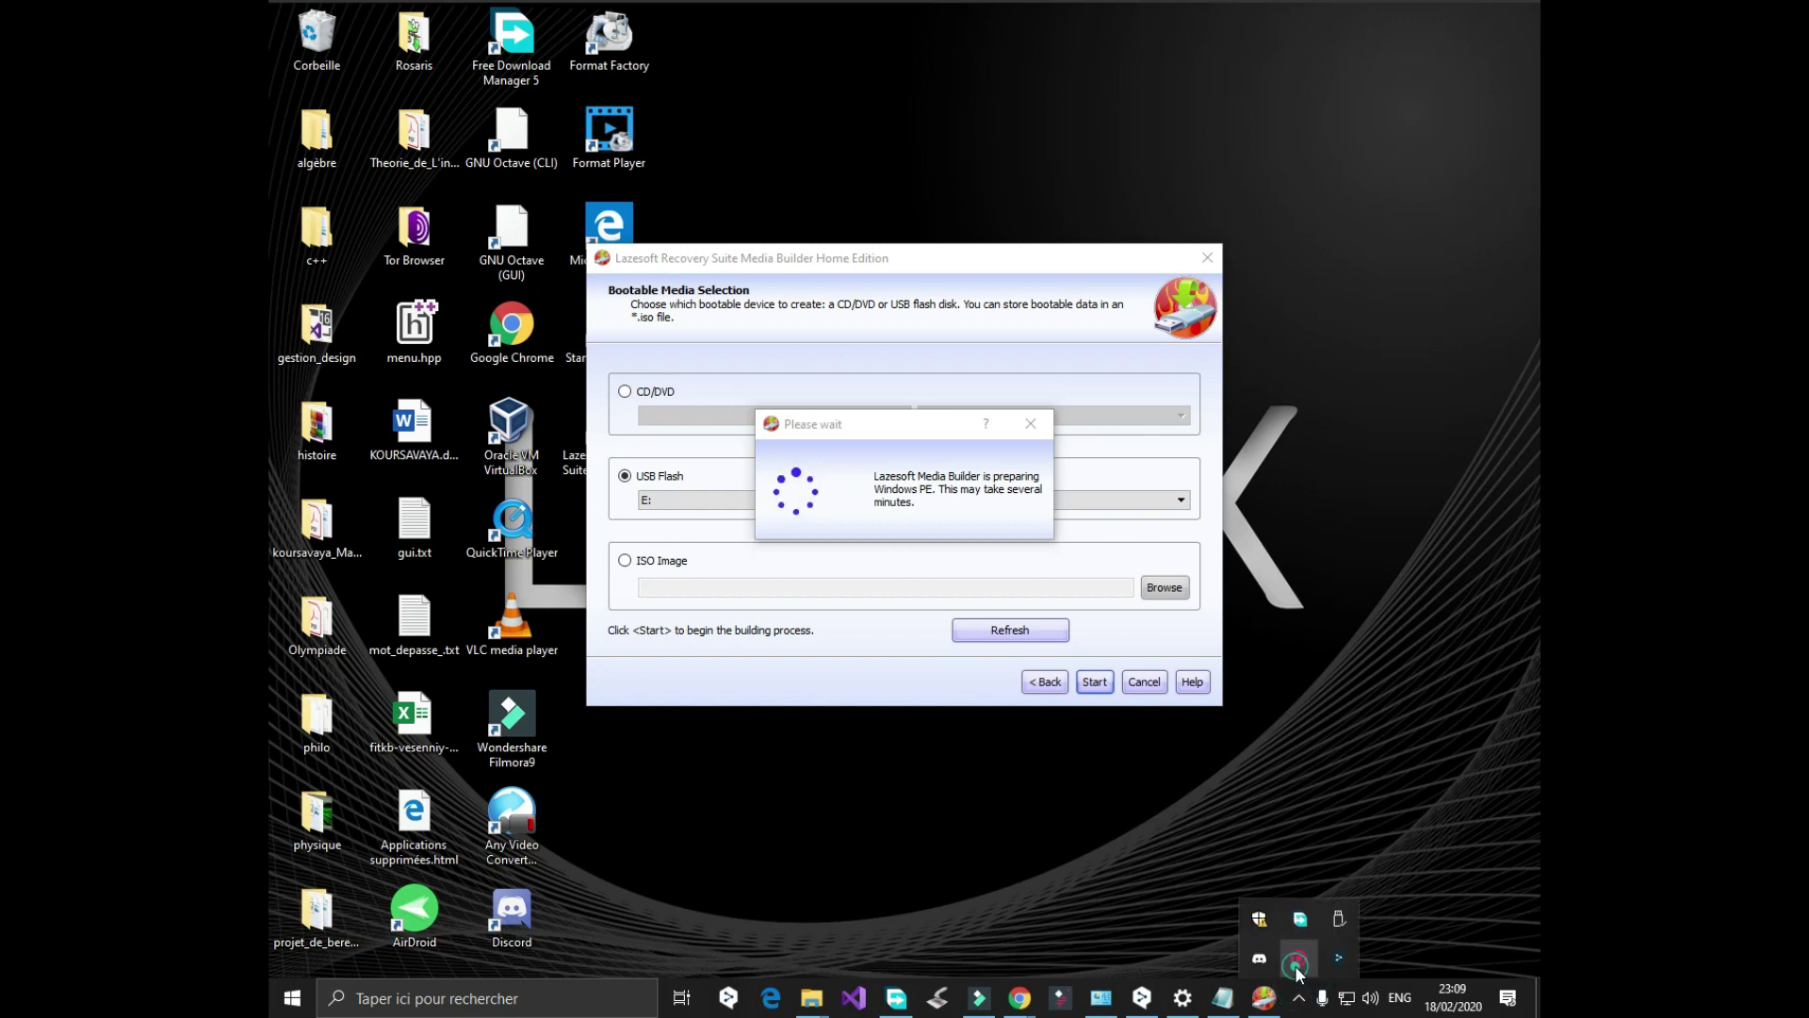
{"action": "left_click", "coordinate": [1299, 959]}
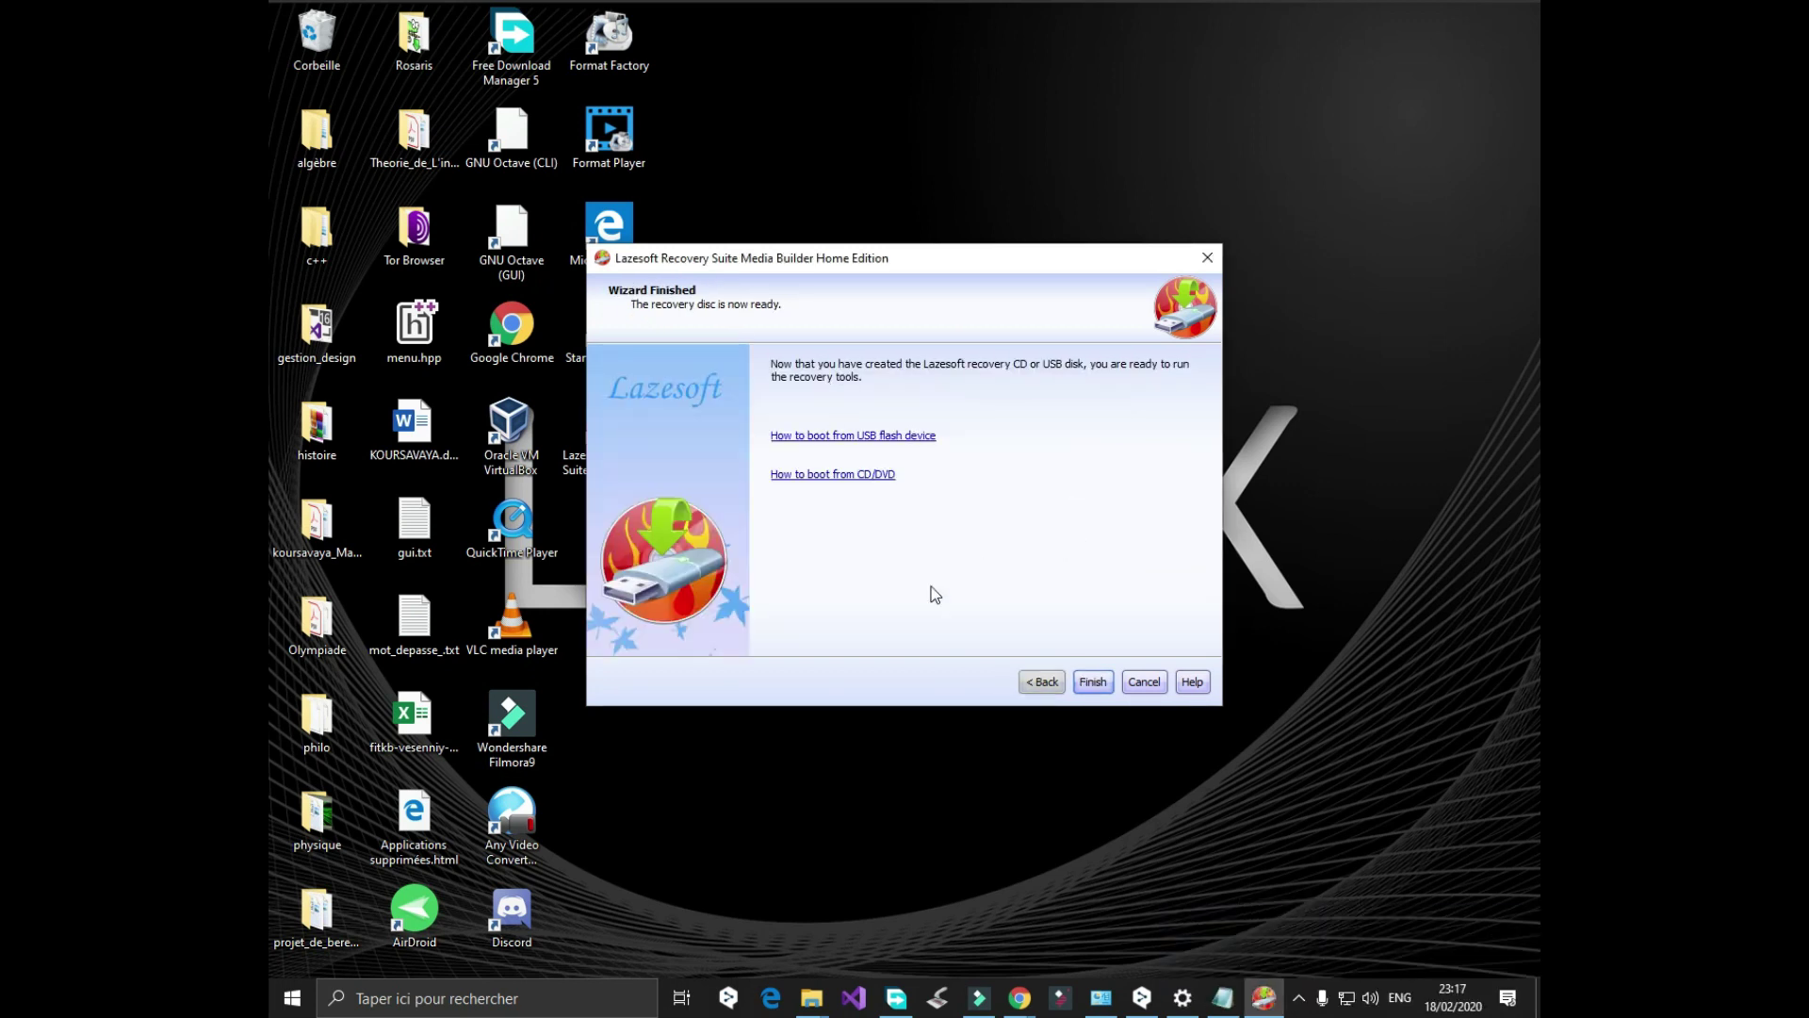
{"action": "left_click", "coordinate": [1099, 683]}
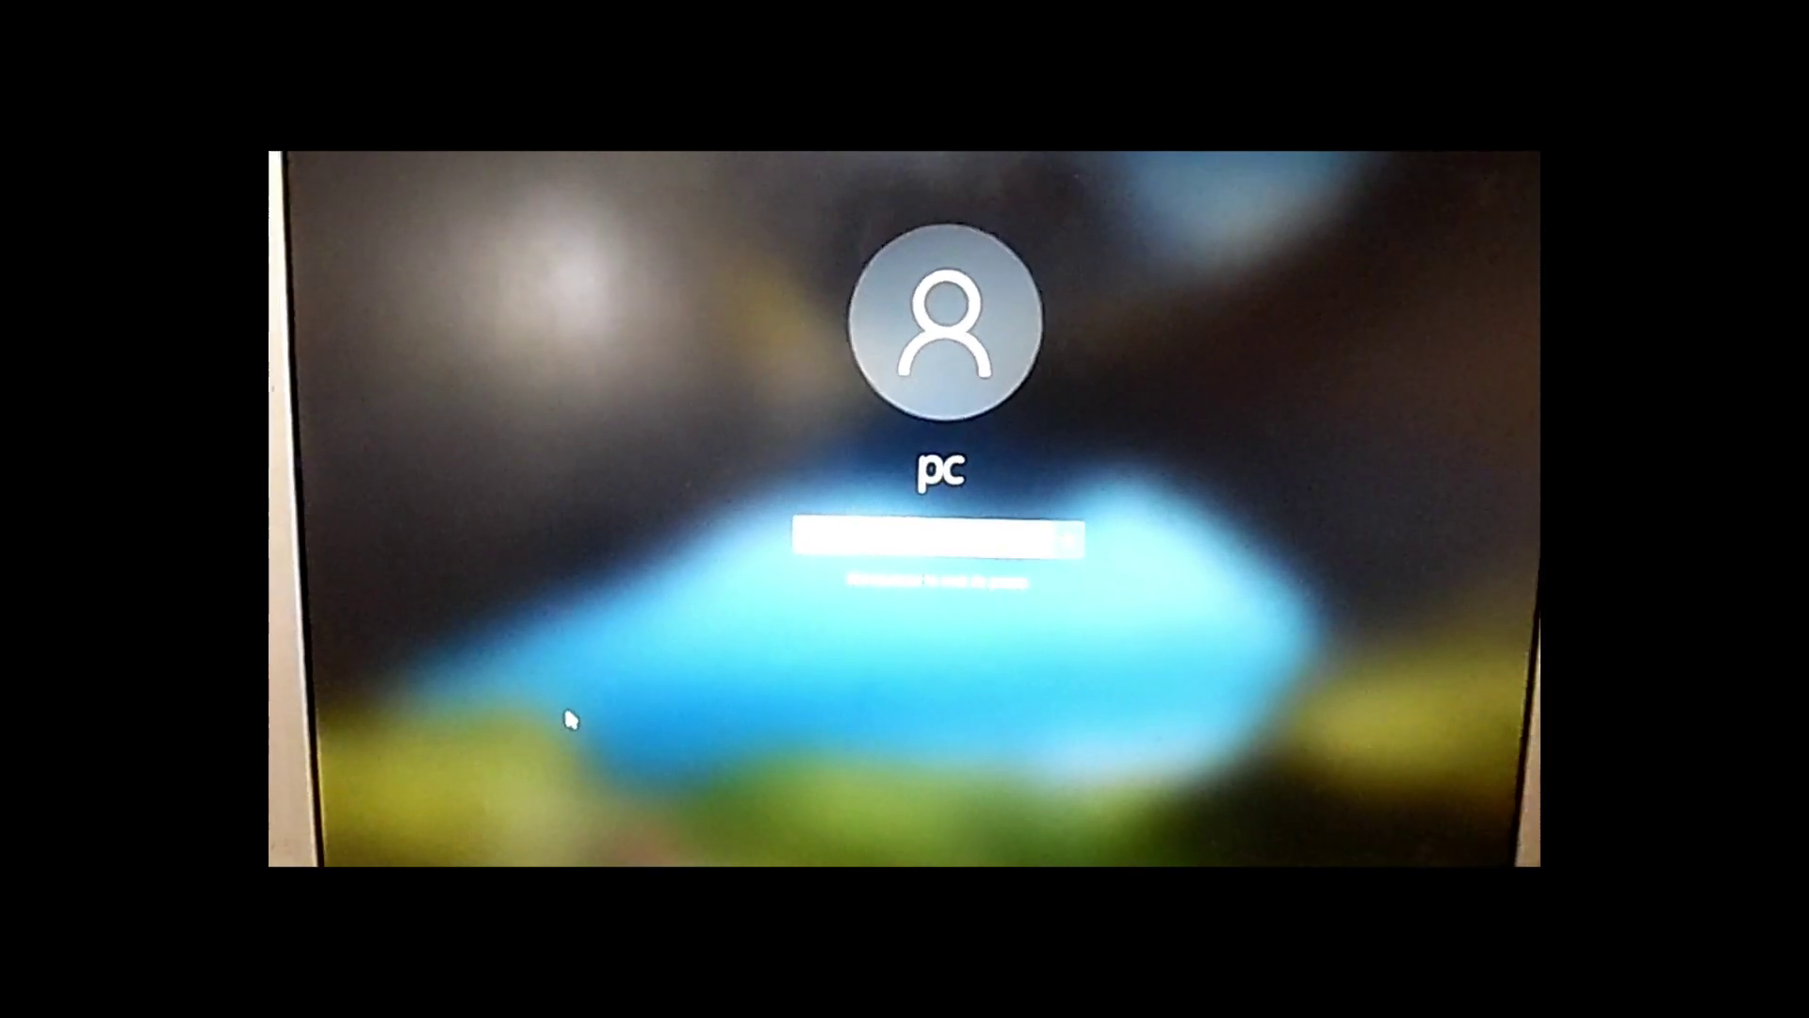
Try twice to sign in to the locked Windows account by entering an account password, dismissing each sign-in message.
{"action": "type", "text": "••"}
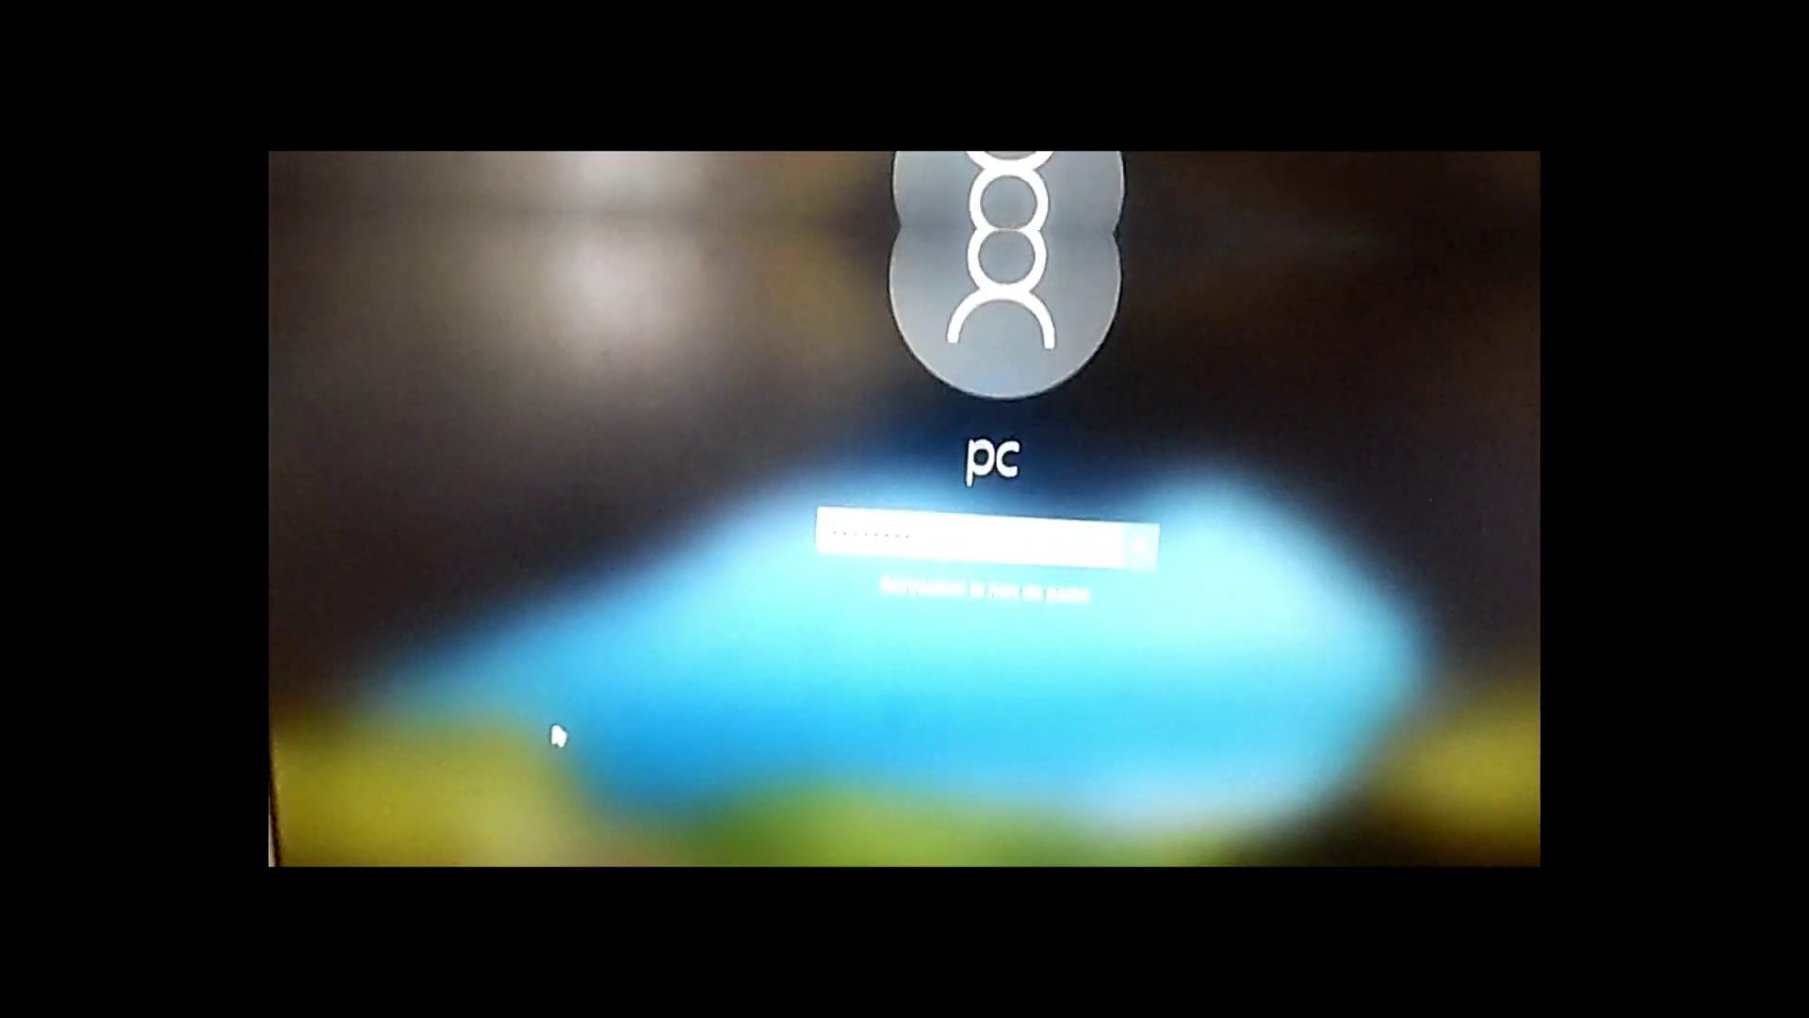
{"action": "key", "text": "Return"}
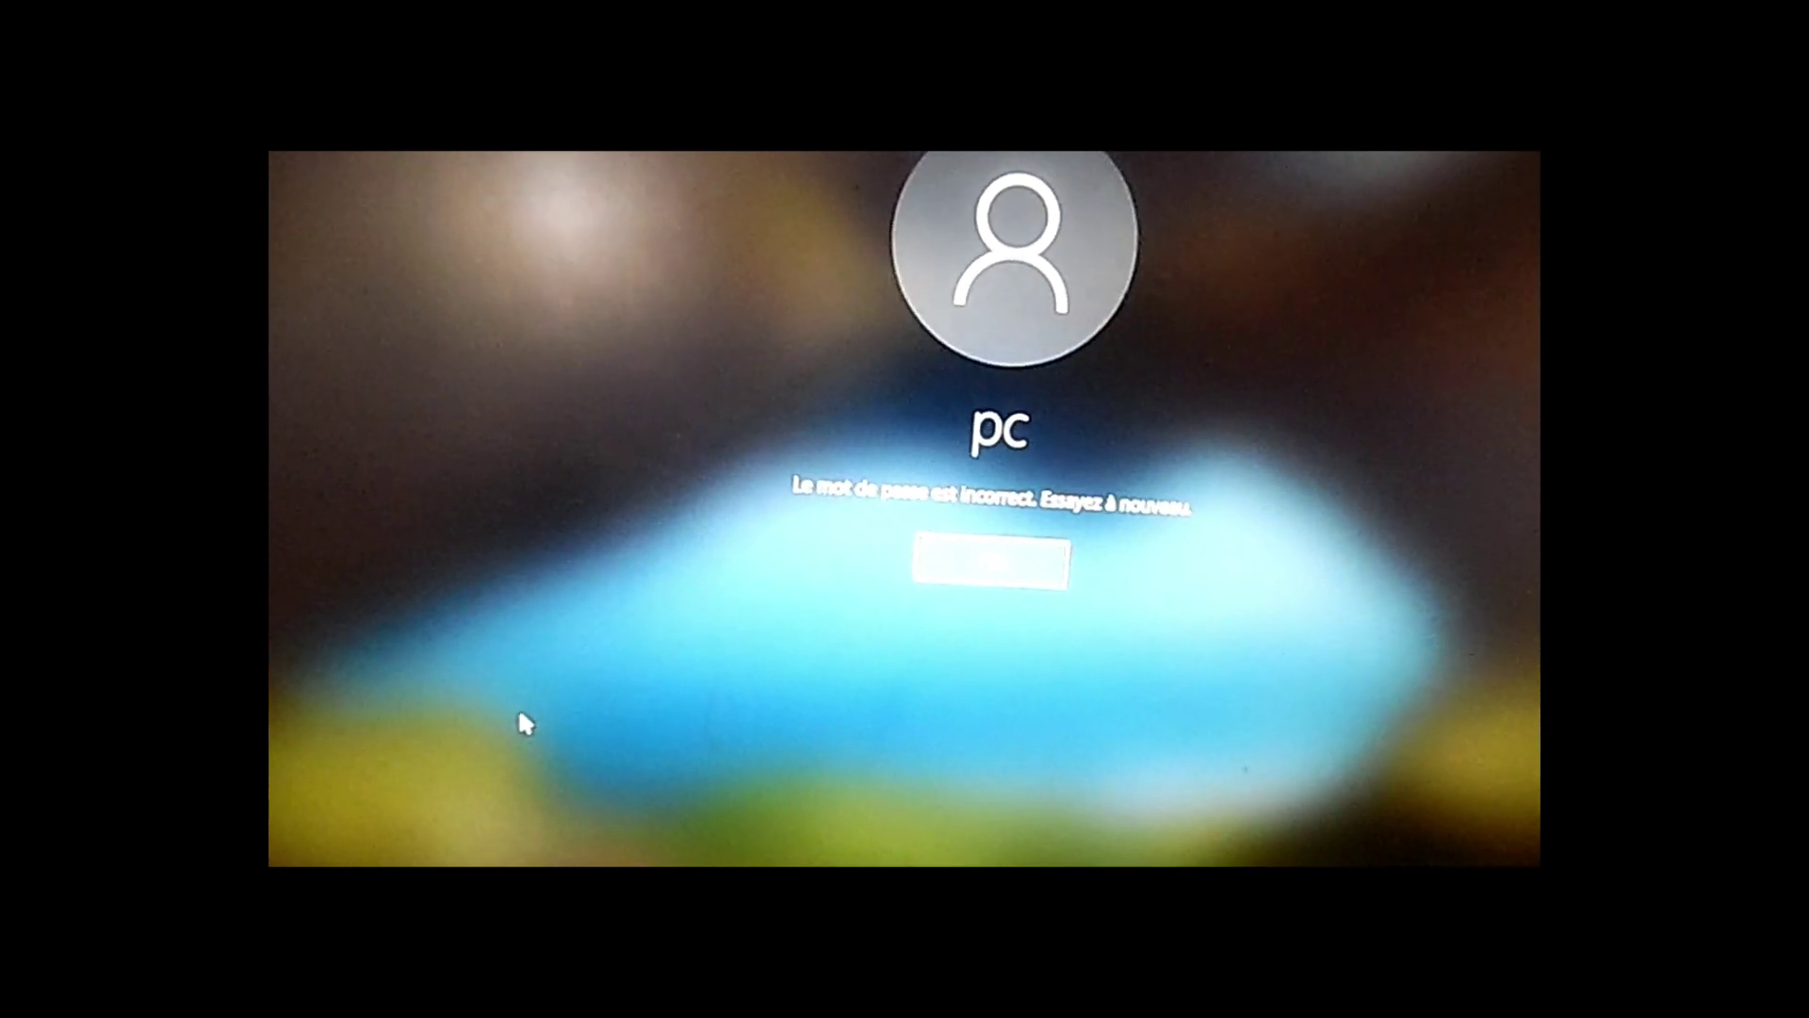
{"action": "key", "text": "Return"}
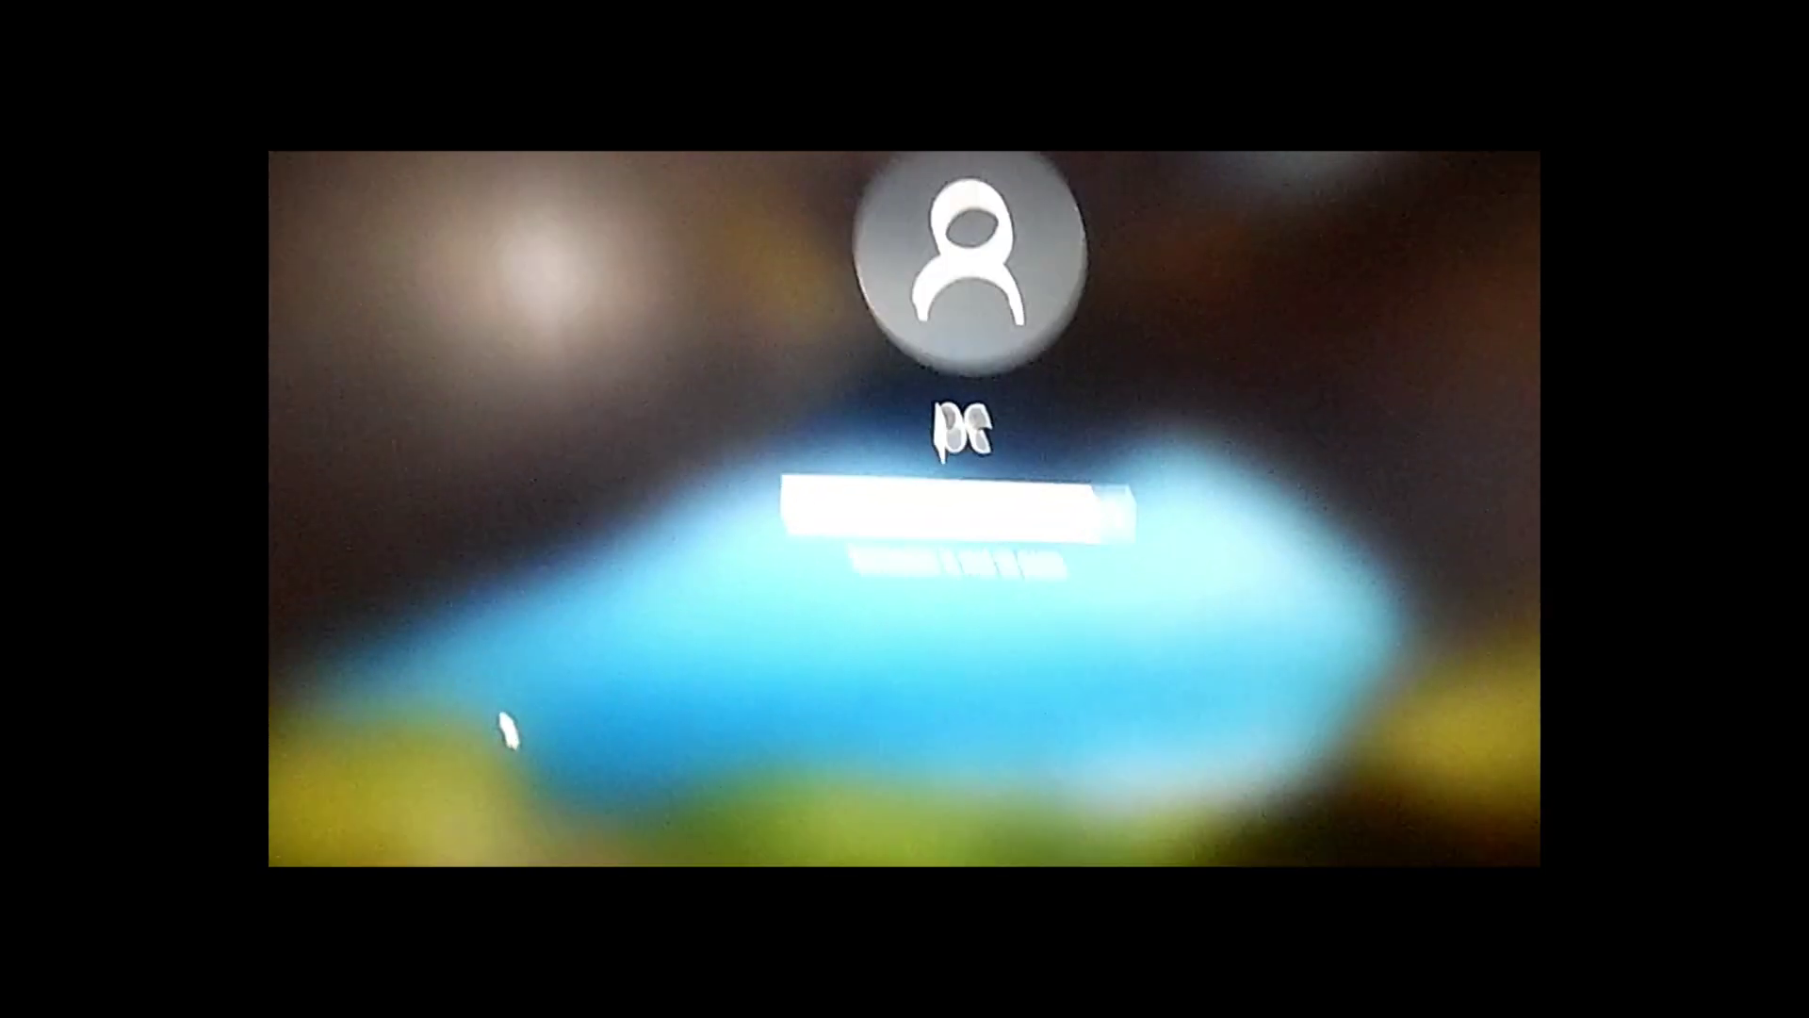
{"action": "type", "text": "••••••••"}
{"action": "key", "text": "Return"}
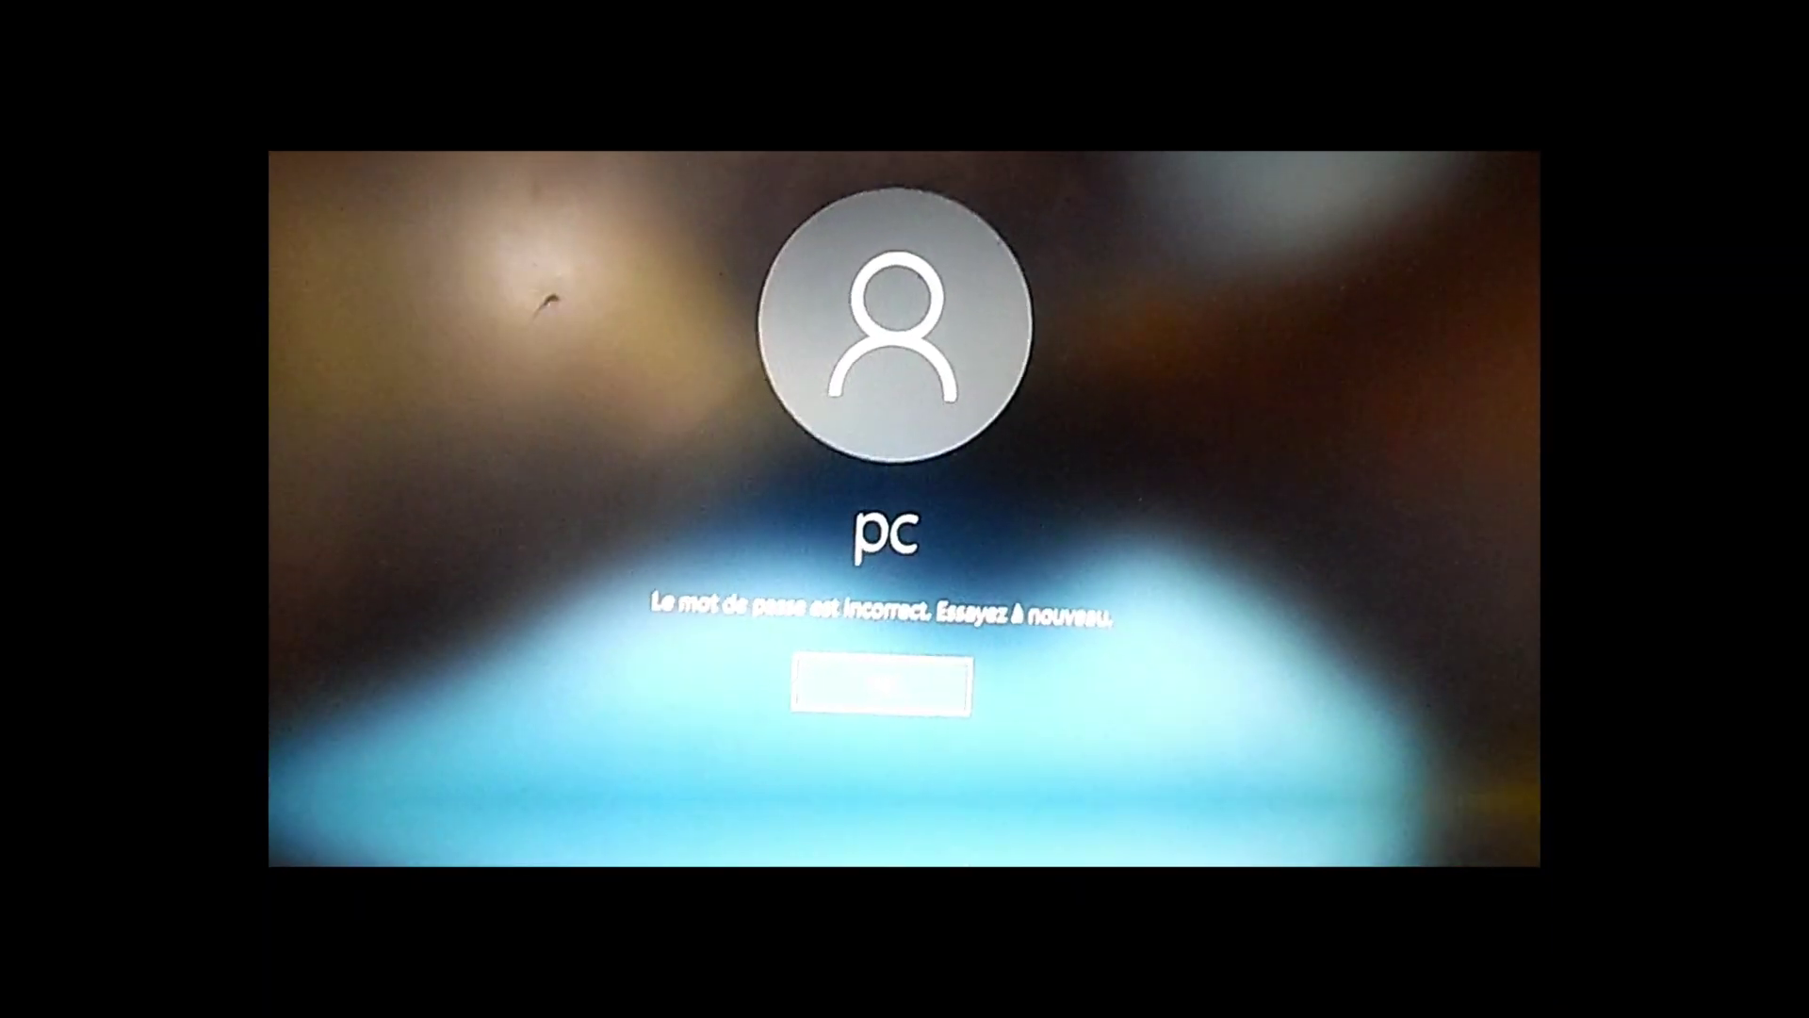
{"action": "key", "text": "Return"}
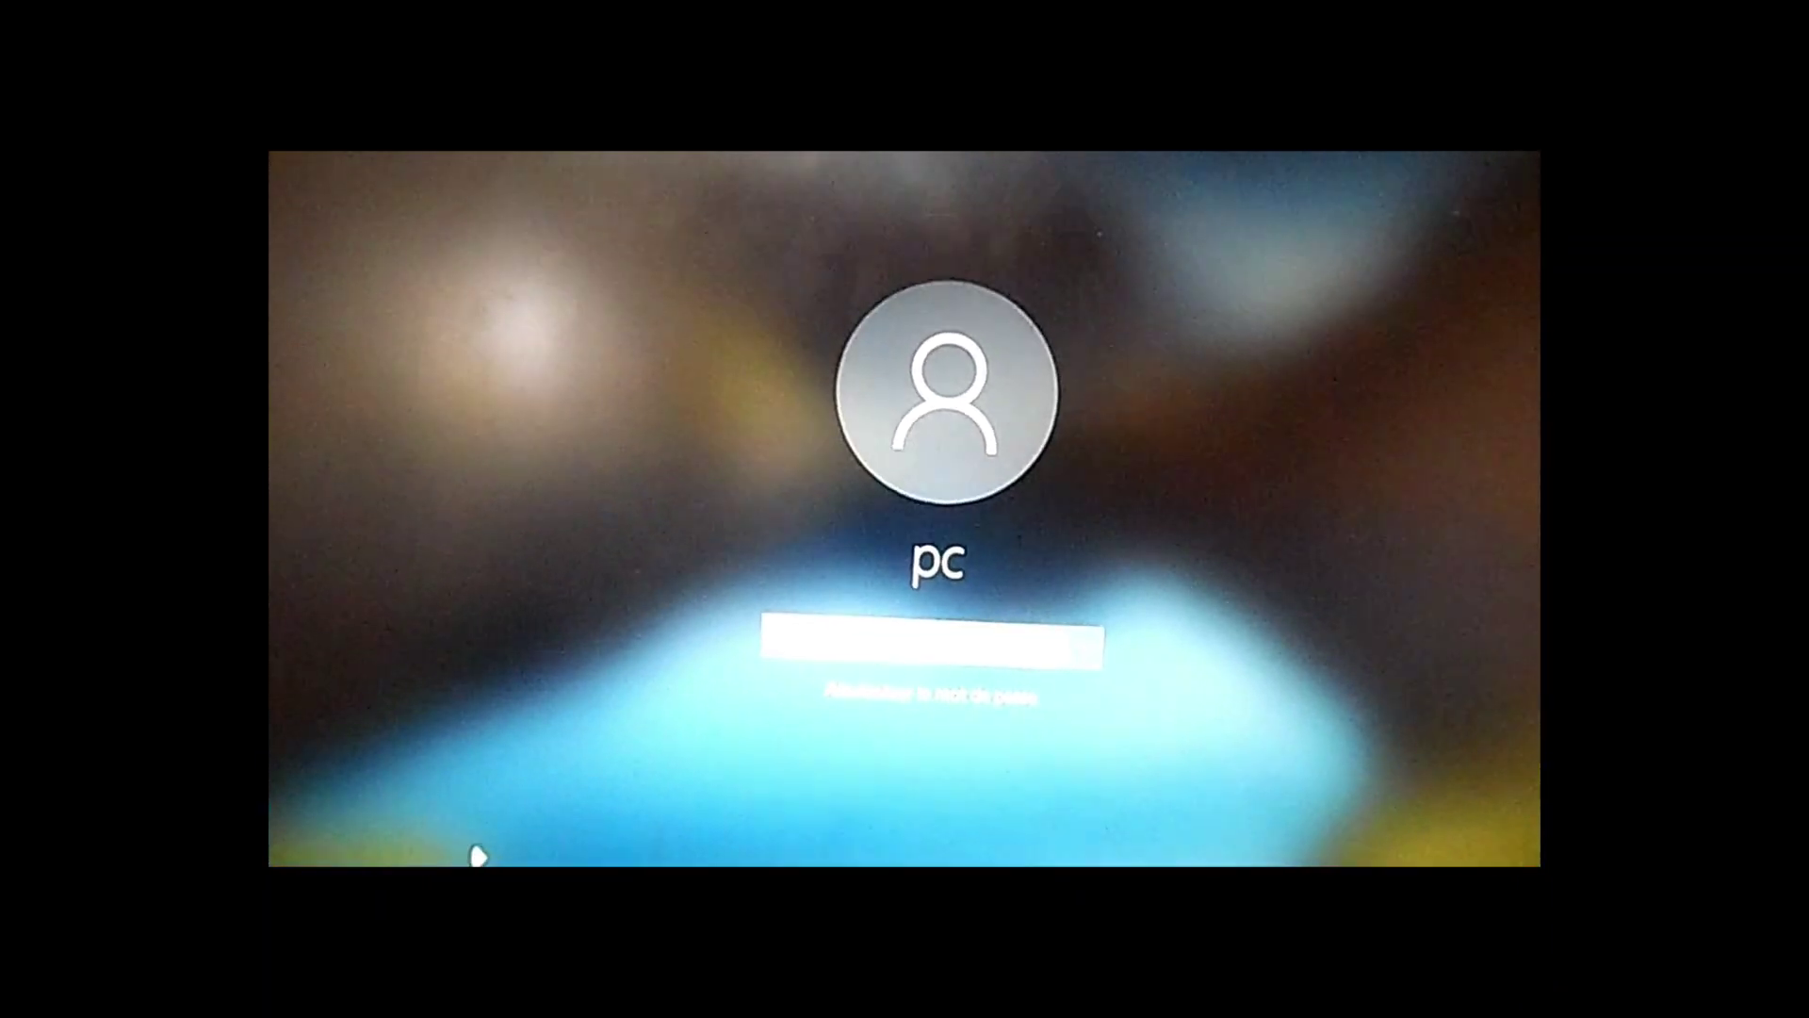